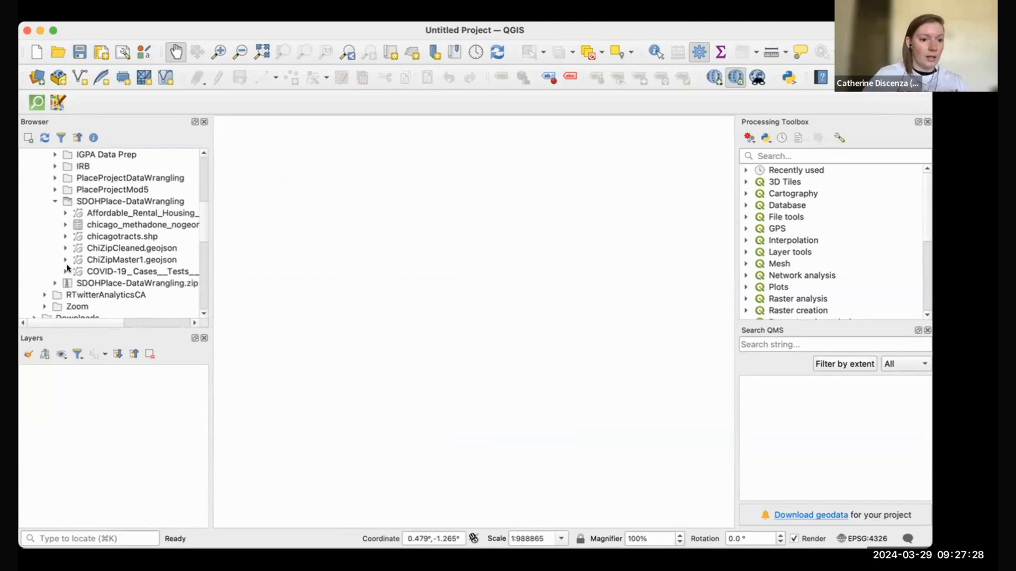
Step: Add chicagotracts.shp to the map from the Browser, briefly viewing the Add Vector Layer dialog
{"action": "left_click_drag", "start_coordinate": [120, 237], "coordinate": [94, 414]}
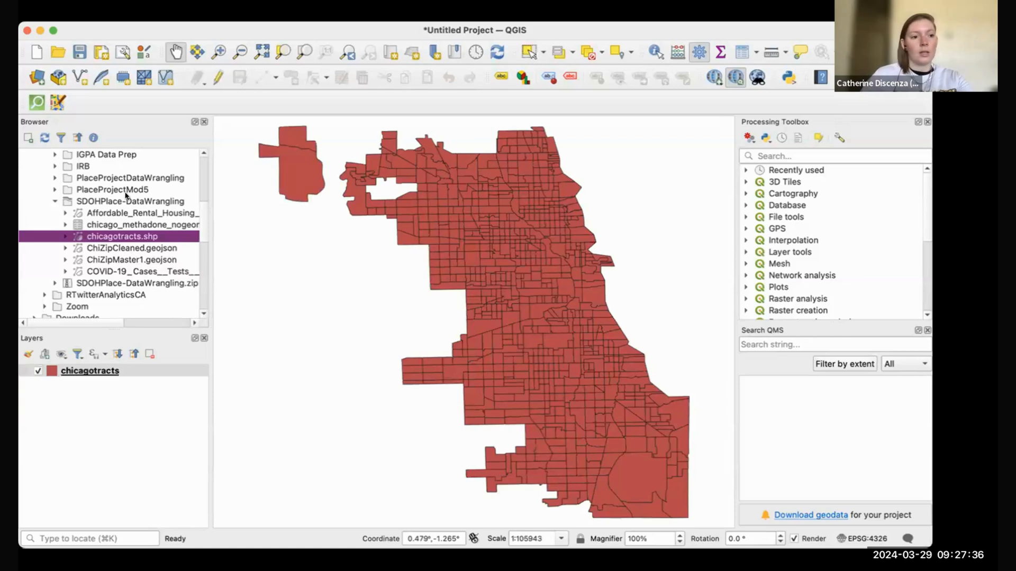
{"action": "scroll", "coordinate": [126, 196], "scroll_direction": "up", "scroll_amount": 1}
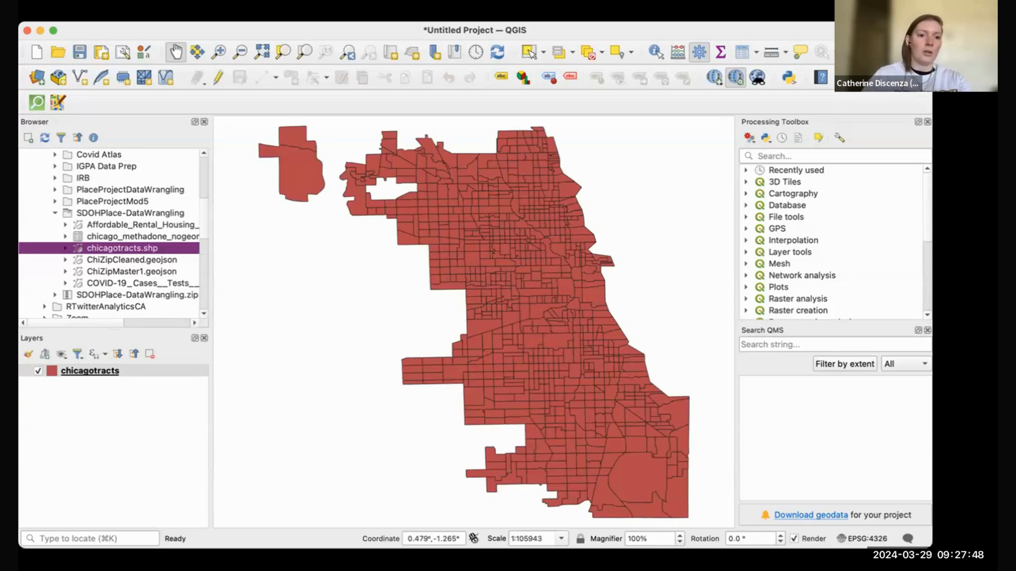
{"action": "left_click", "coordinate": [196, 15]}
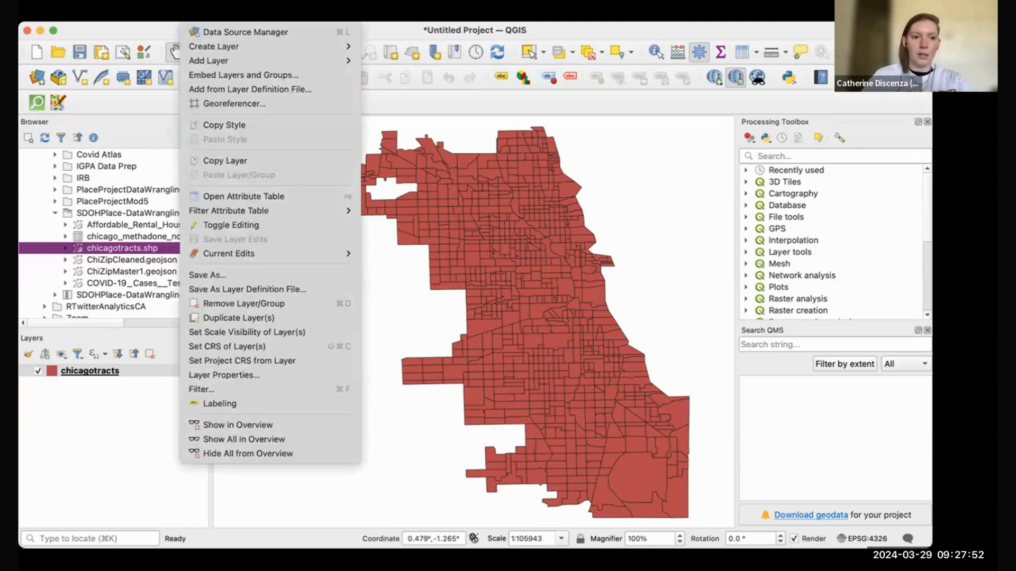
{"action": "mouse_move", "coordinate": [225, 60]}
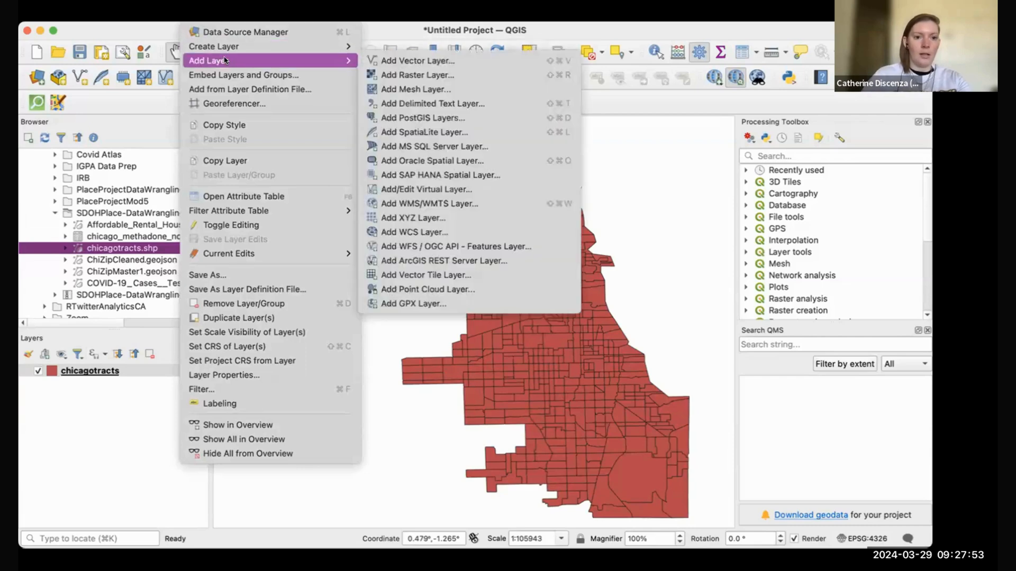
{"action": "left_click", "coordinate": [397, 60]}
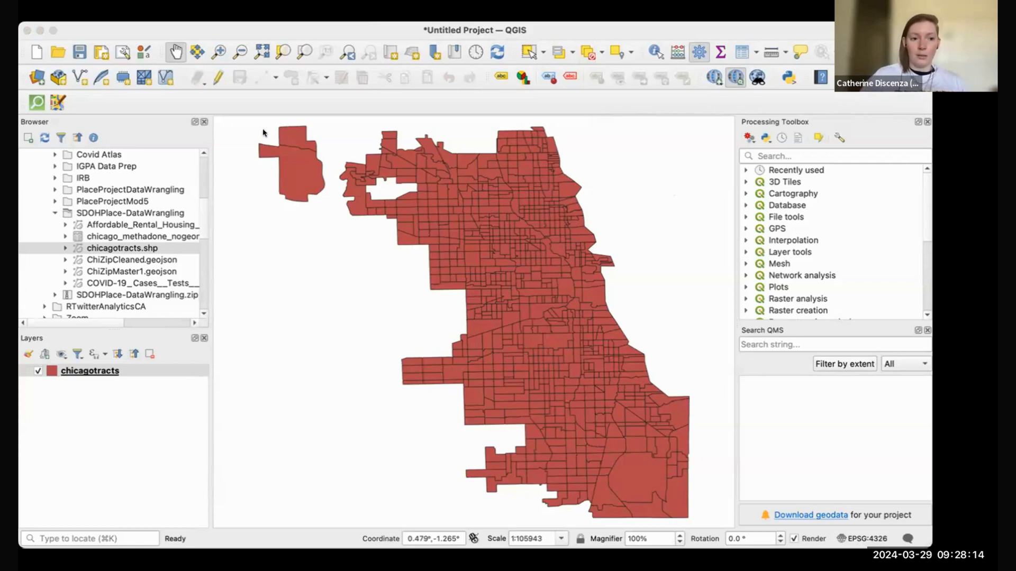
{"action": "left_click", "coordinate": [150, 80]}
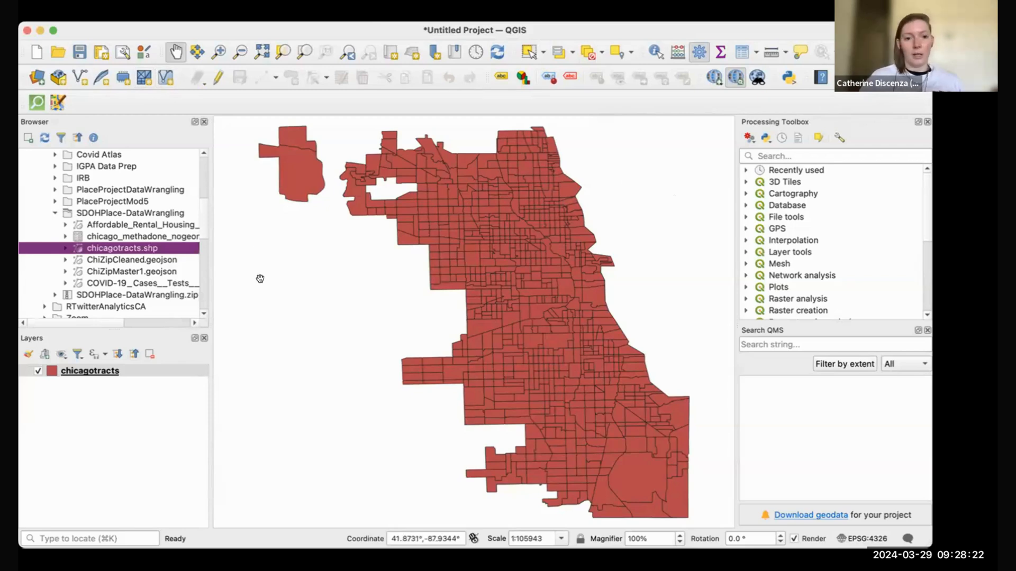
{"action": "left_click", "coordinate": [284, 264]}
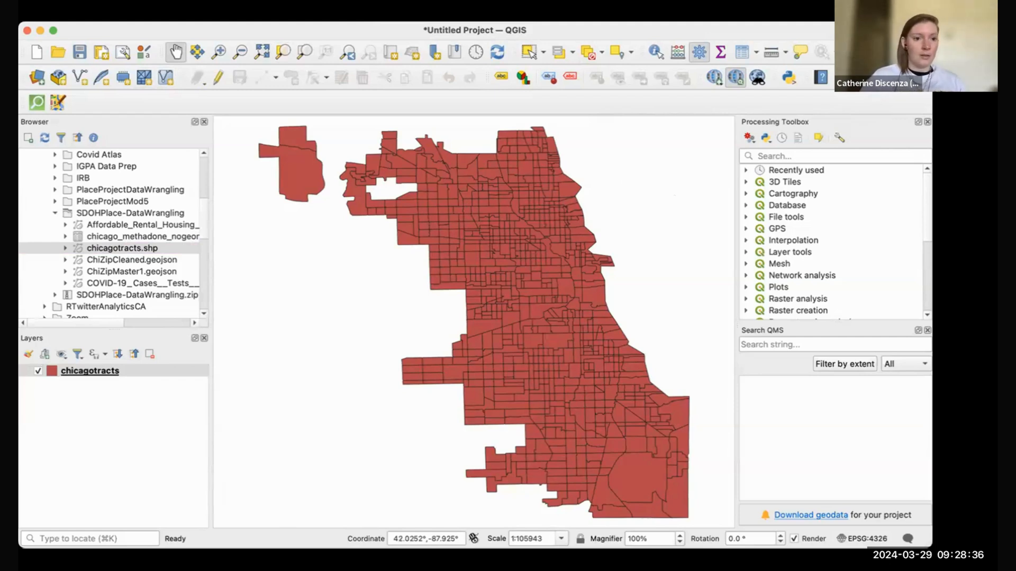
{"action": "left_click", "coordinate": [277, 14]}
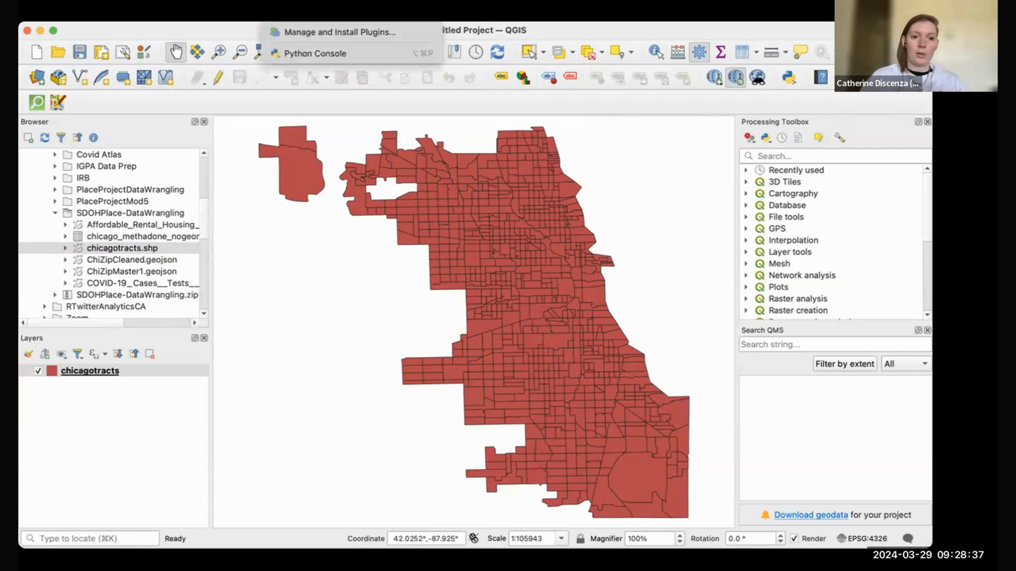
{"action": "left_click", "coordinate": [294, 33]}
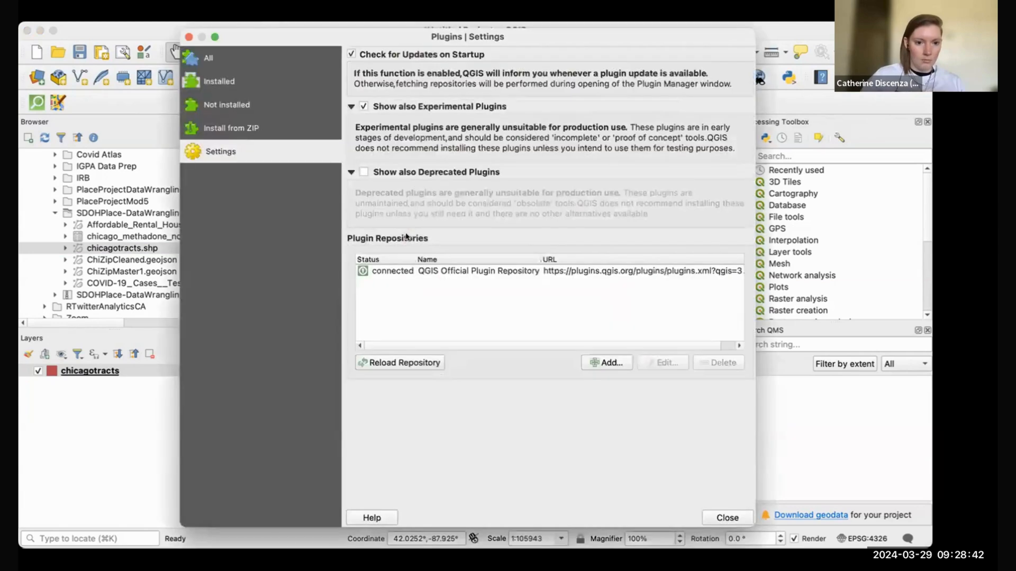
{"action": "left_click", "coordinate": [250, 57]}
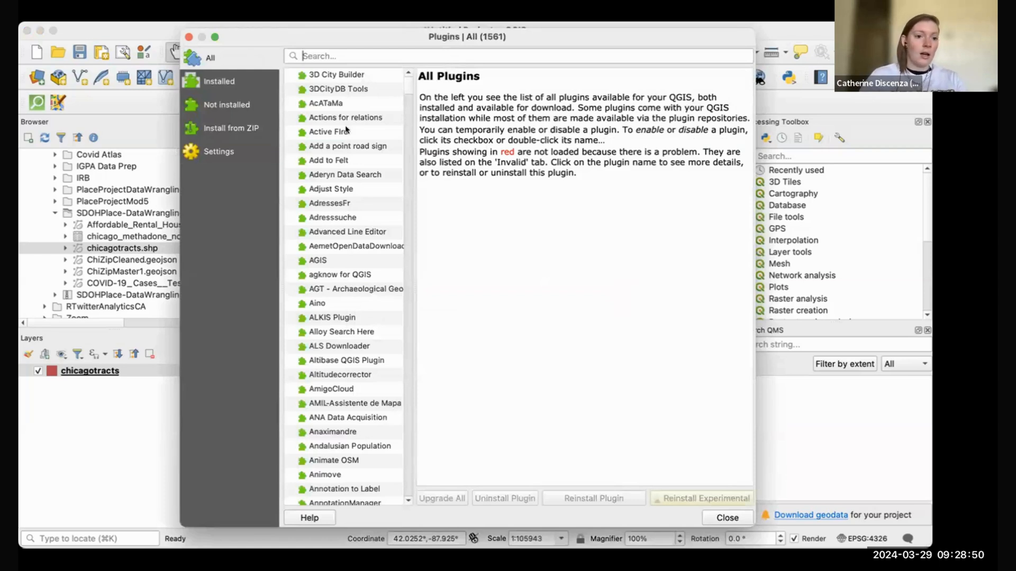
{"action": "left_click", "coordinate": [246, 80]}
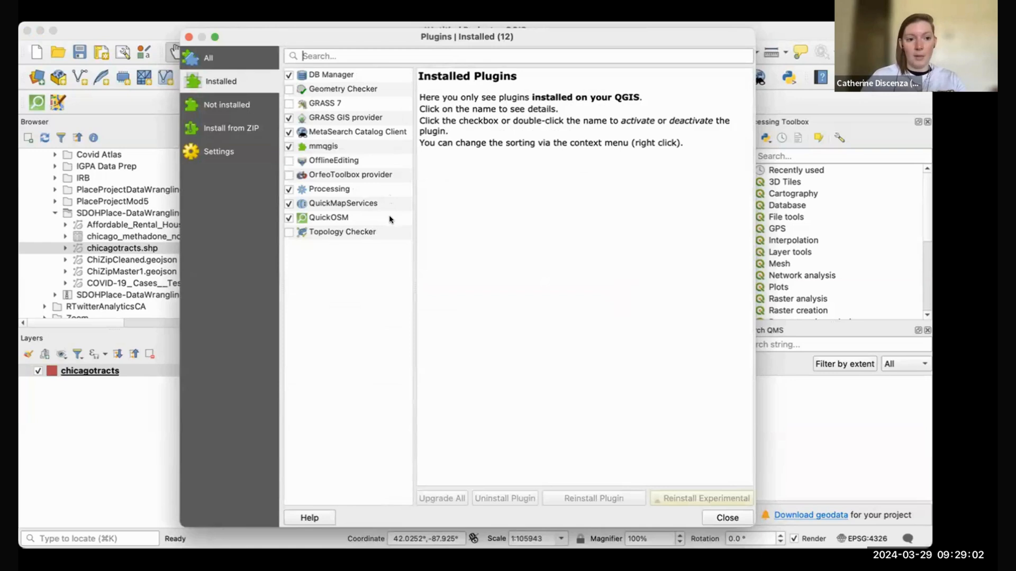
{"action": "left_click", "coordinate": [231, 154]}
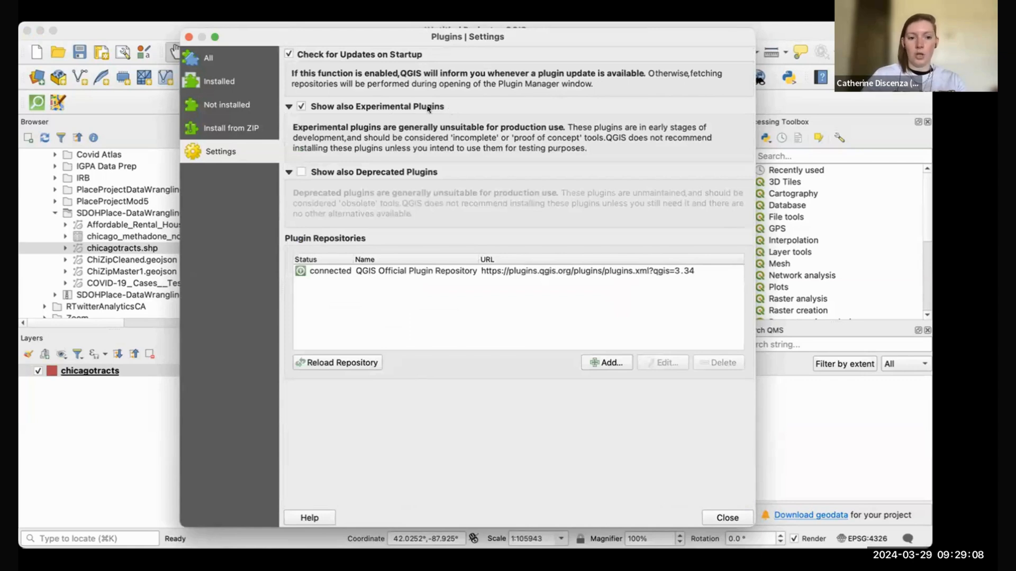
{"action": "left_click", "coordinate": [378, 106]}
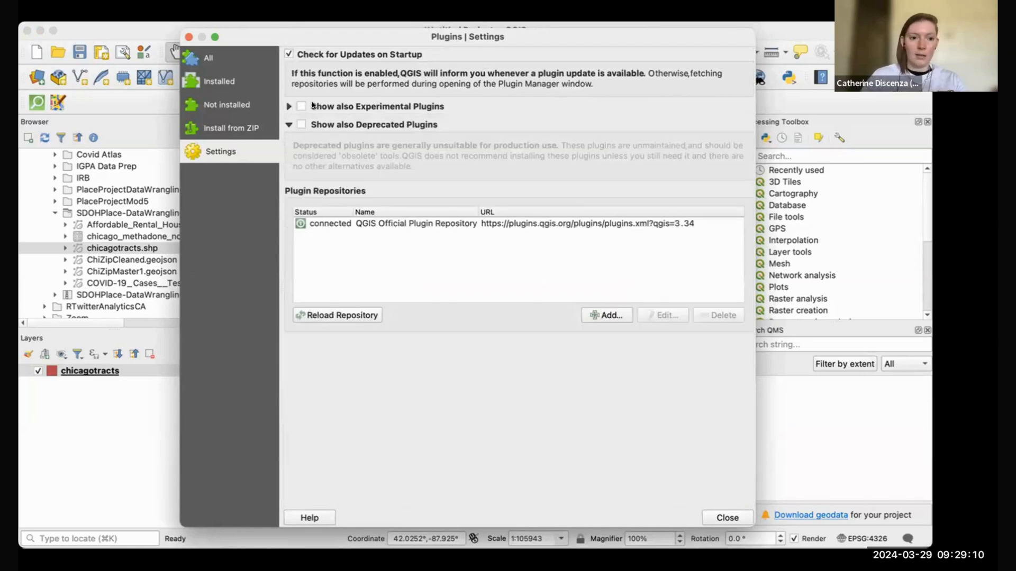
{"action": "left_click", "coordinate": [300, 106]}
{"action": "left_click", "coordinate": [301, 105]}
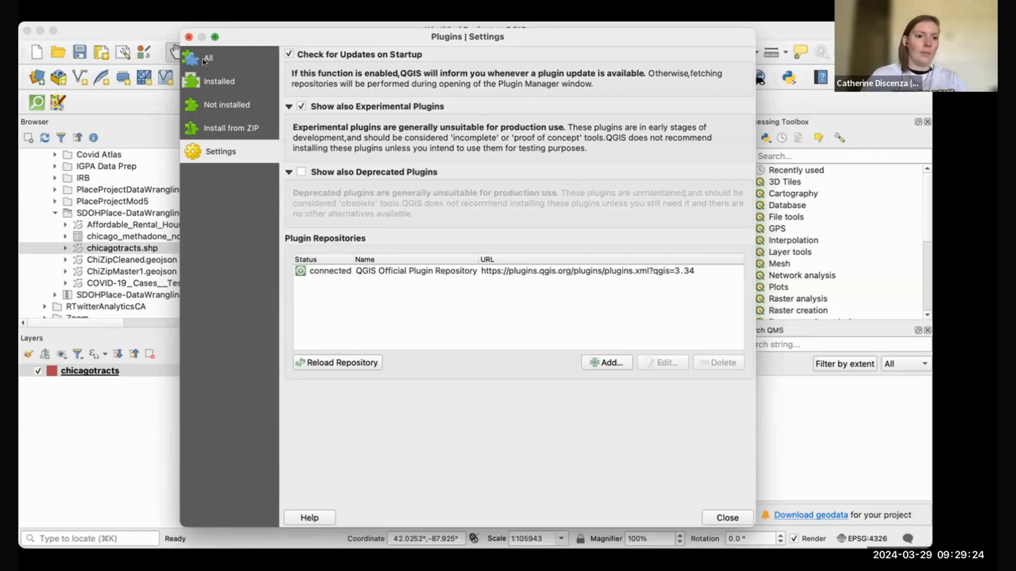
{"action": "left_click", "coordinate": [221, 79]}
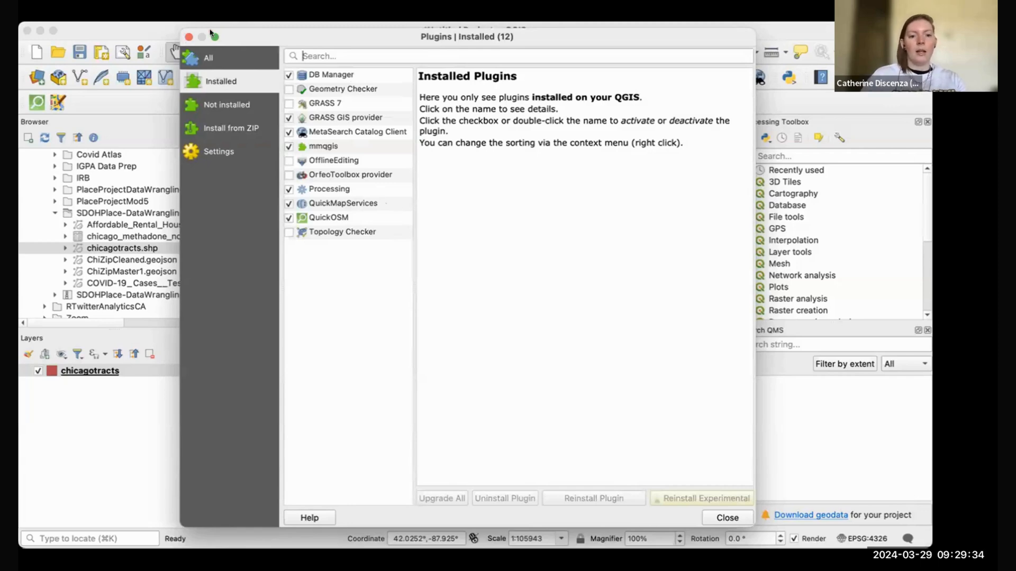
{"action": "left_click", "coordinate": [188, 37]}
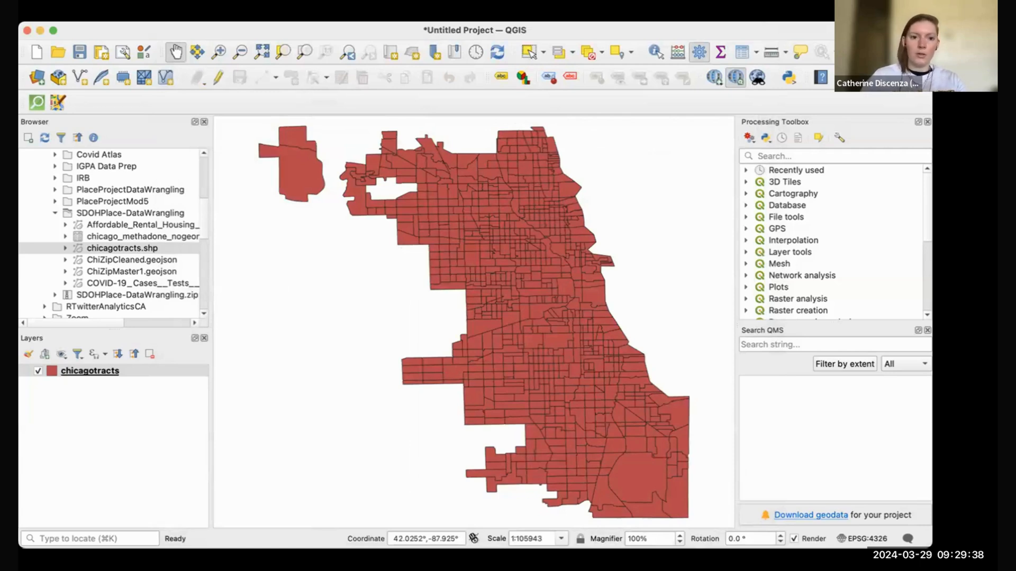
Step: Add the QuickMapServices OSM Standard basemap, then hide it
{"action": "left_click", "coordinate": [445, 14]}
{"action": "mouse_move", "coordinate": [500, 51]}
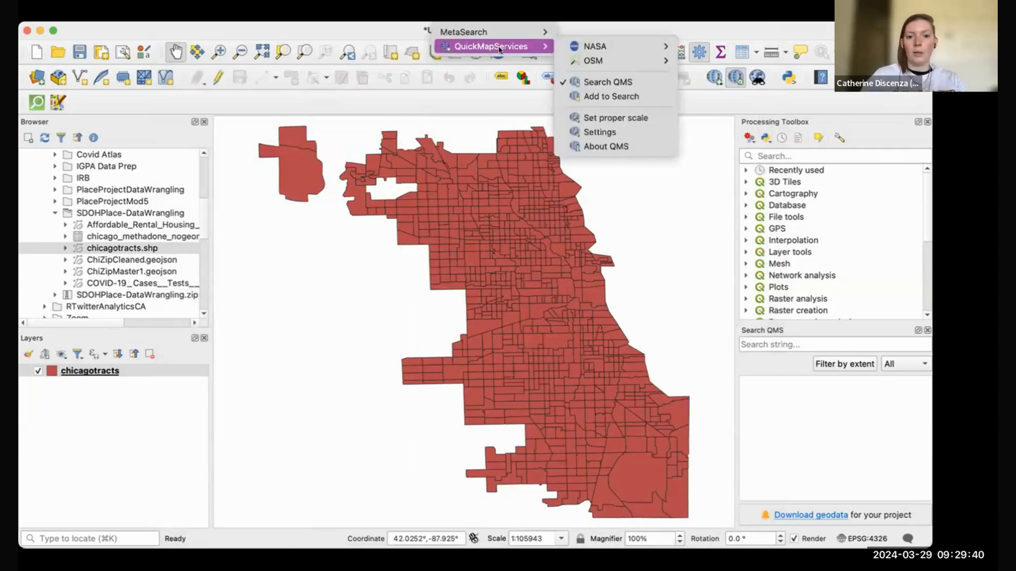
{"action": "mouse_move", "coordinate": [626, 62]}
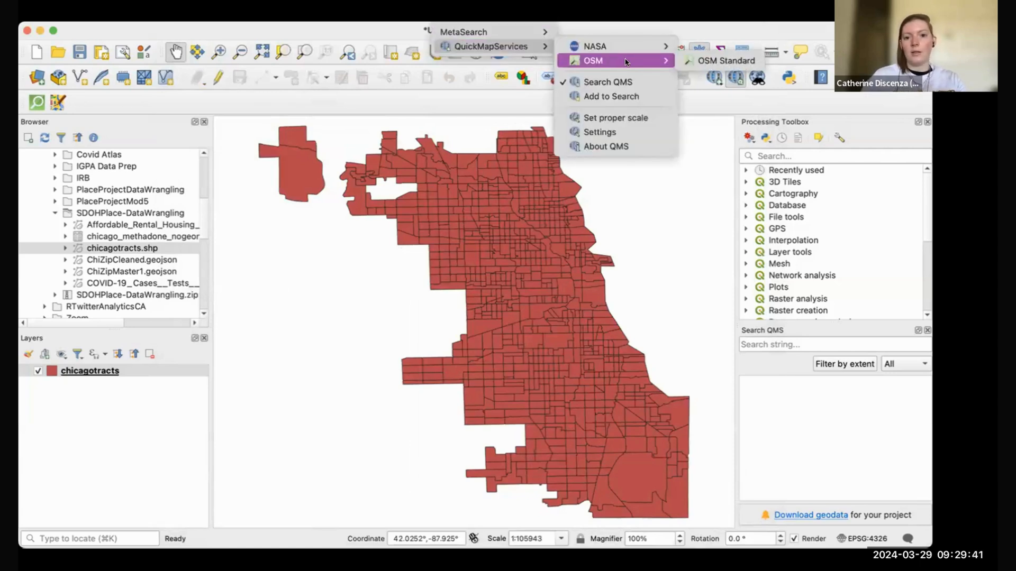
{"action": "left_click", "coordinate": [724, 60]}
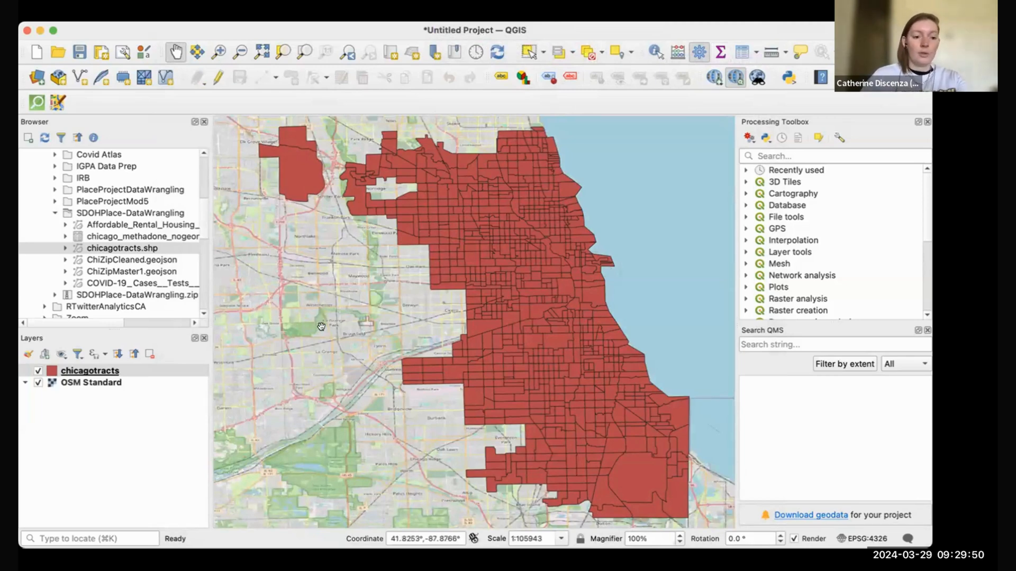
{"action": "left_click", "coordinate": [38, 384]}
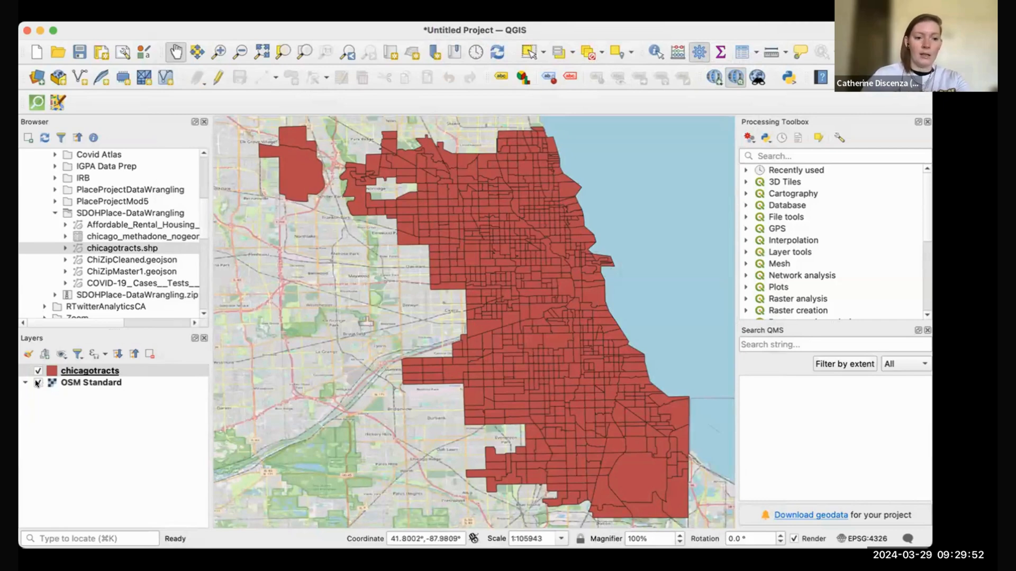
Step: Add XYZ Tiles OpenStreetMap as a layer and move chicagotracts above it
{"action": "scroll", "coordinate": [89, 255], "scroll_direction": "down", "scroll_amount": 10}
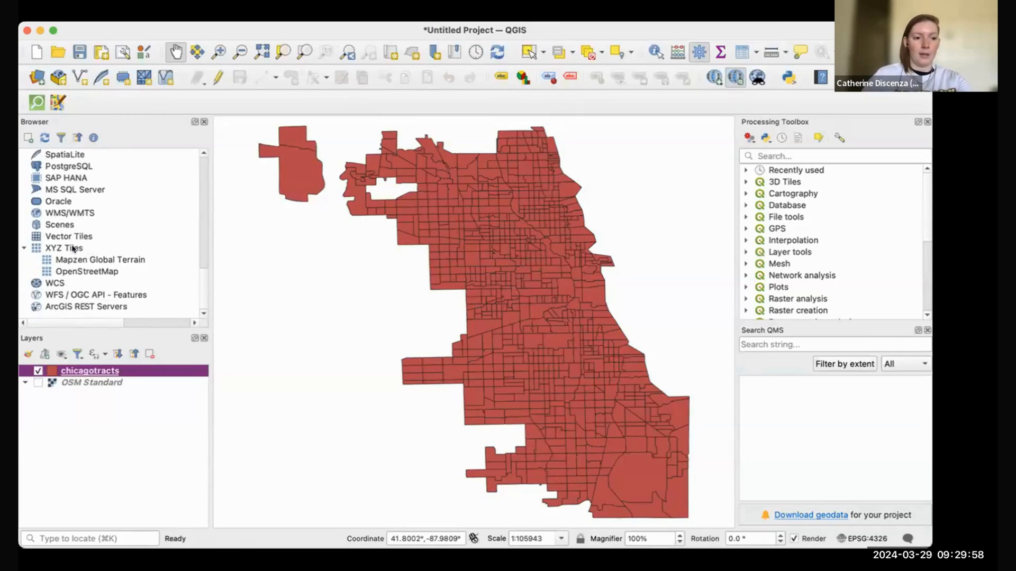
{"action": "left_click", "coordinate": [88, 270]}
{"action": "left_click_drag", "start_coordinate": [115, 279], "coordinate": [93, 452]}
{"action": "left_click_drag", "start_coordinate": [106, 384], "coordinate": [111, 364]}
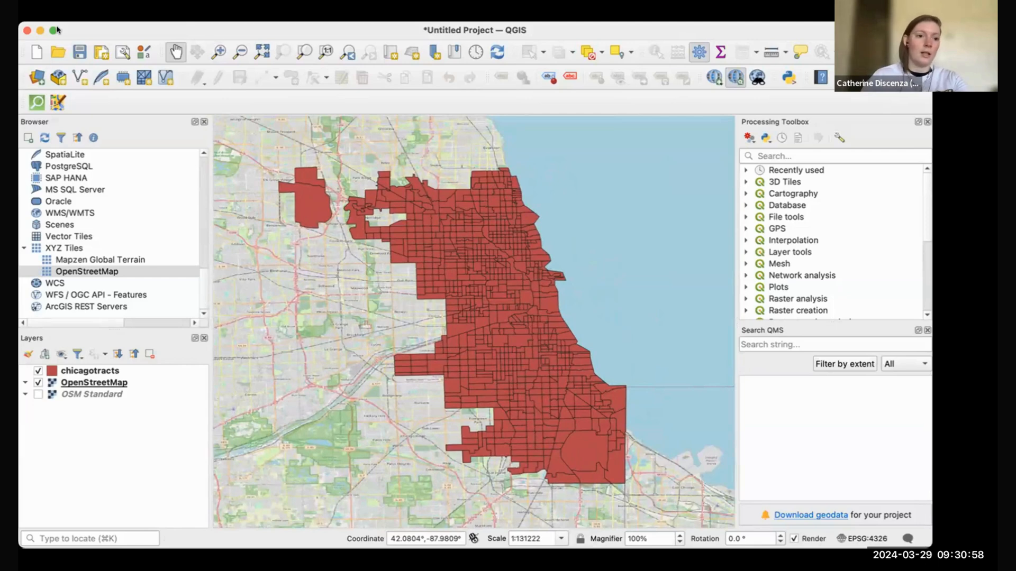
Step: Save the project as module4workshop in Documents > RA Work > SDOHPlace-DataWrangling
{"action": "left_click", "coordinate": [78, 52]}
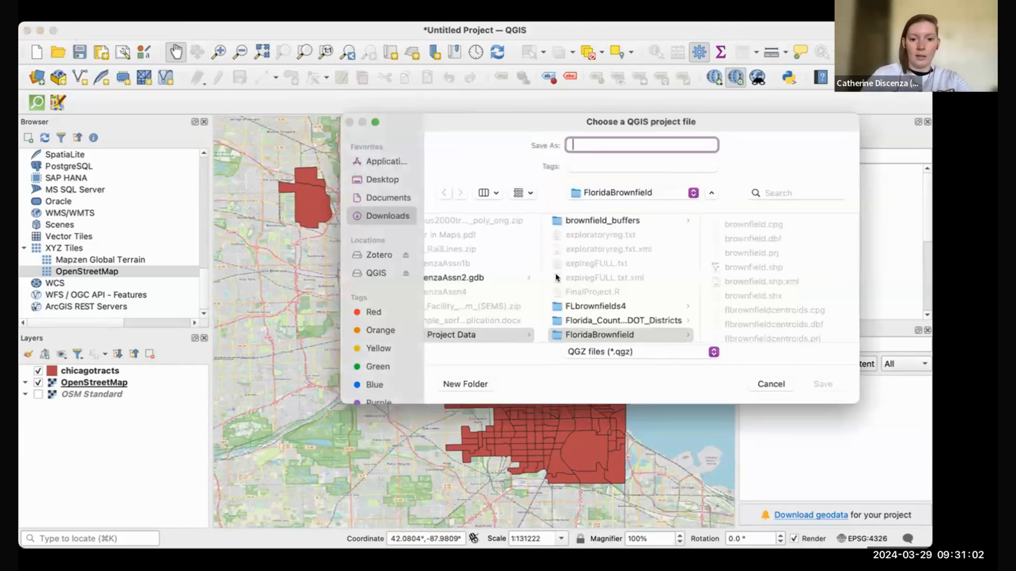
{"action": "left_click", "coordinate": [389, 197]}
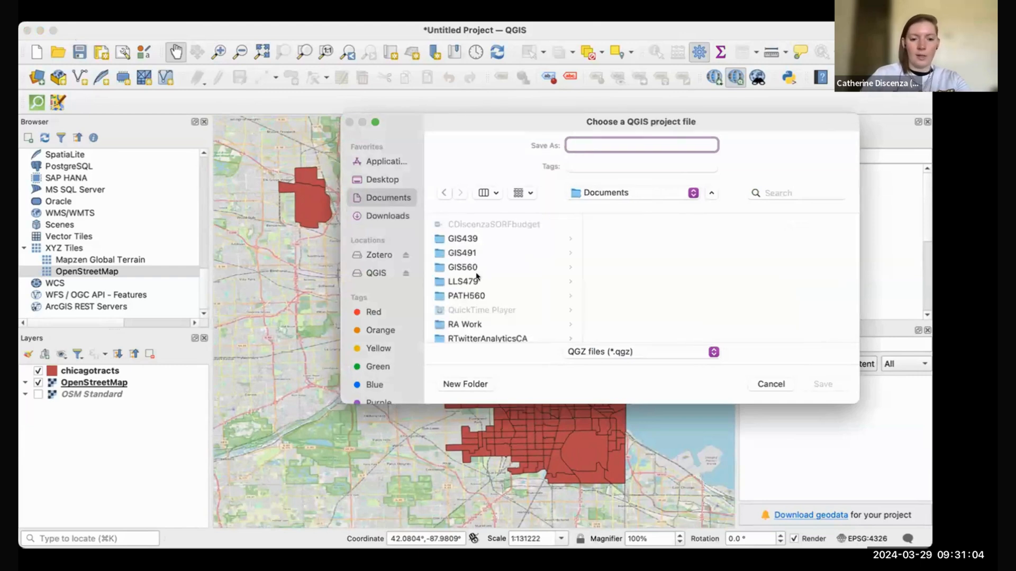
{"action": "scroll", "coordinate": [478, 291], "scroll_direction": "down", "scroll_amount": 5}
{"action": "left_click", "coordinate": [480, 301]}
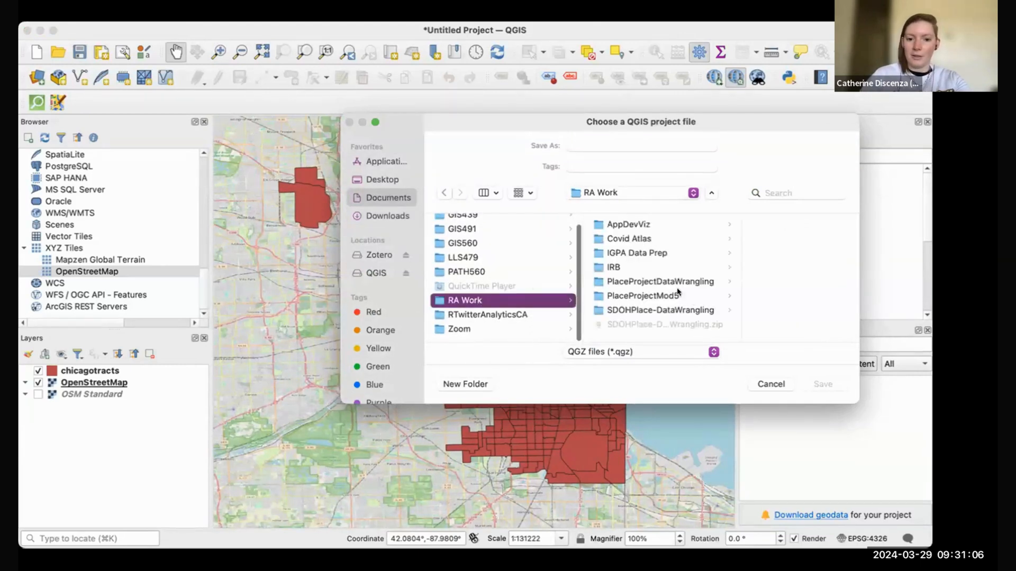
{"action": "left_click", "coordinate": [702, 310]}
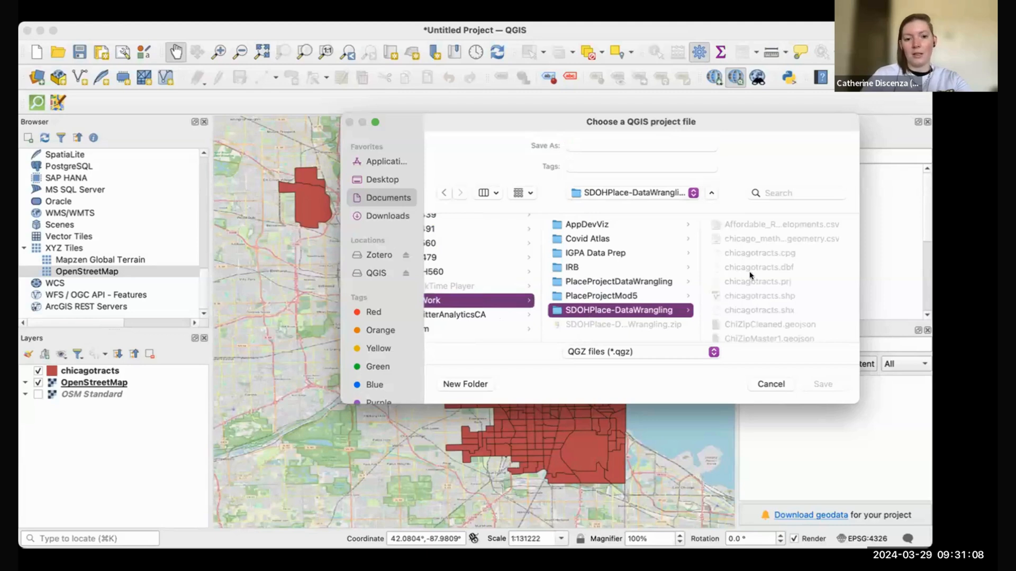
{"action": "left_click", "coordinate": [646, 142]}
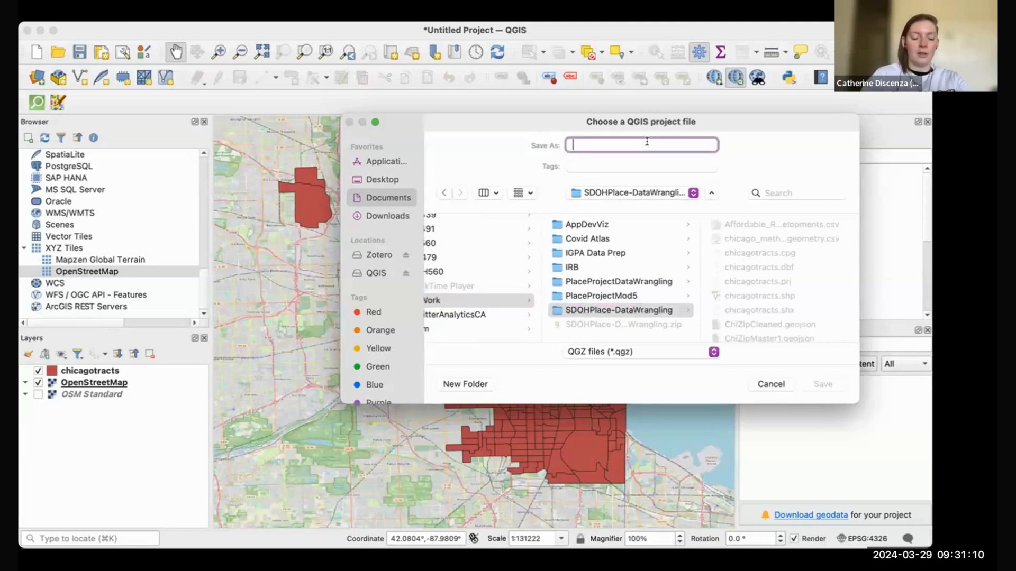
{"action": "type", "text": "module"}
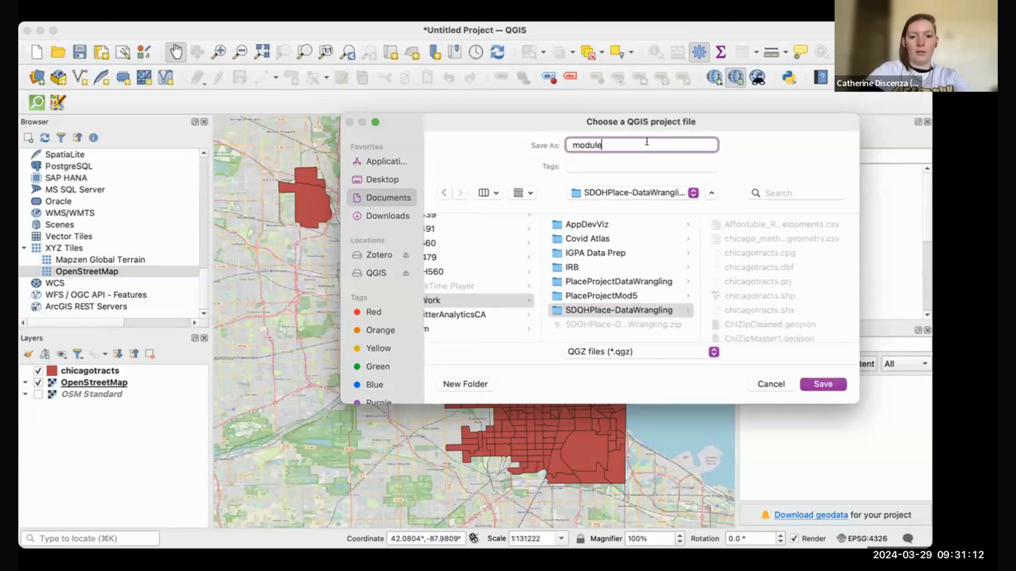
{"action": "type", "text": "4workshop"}
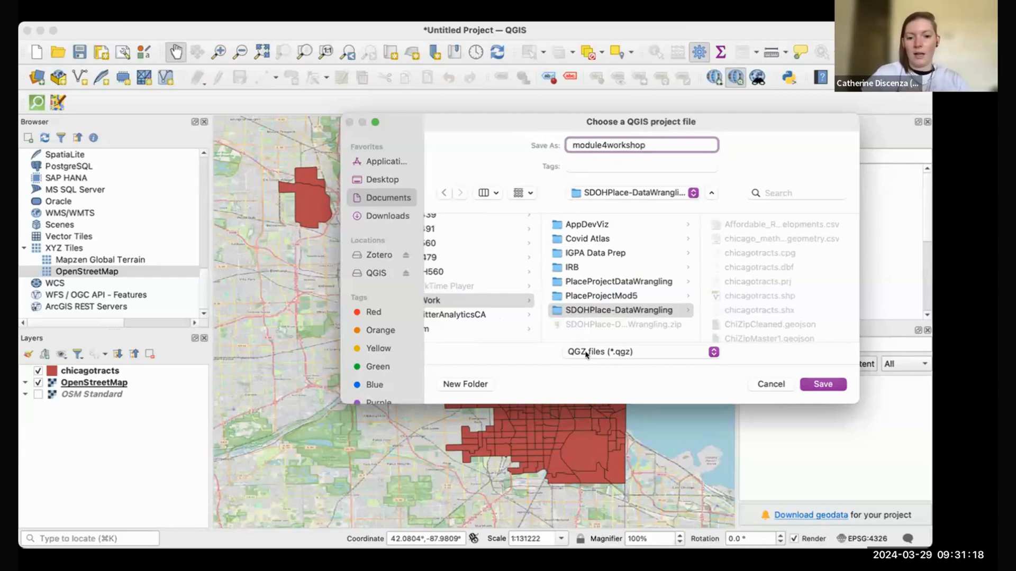
{"action": "left_click", "coordinate": [826, 385]}
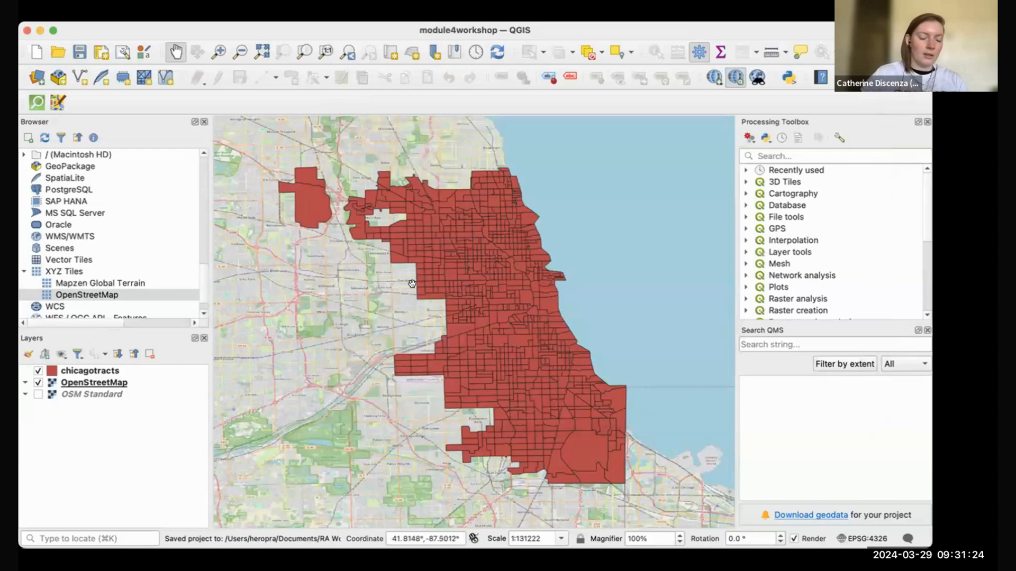
Step: Scroll the Browser to view the SDOHPlace-DataWrangling folder with the new module4workshop project
{"action": "scroll", "coordinate": [121, 261], "scroll_direction": "up", "scroll_amount": 10}
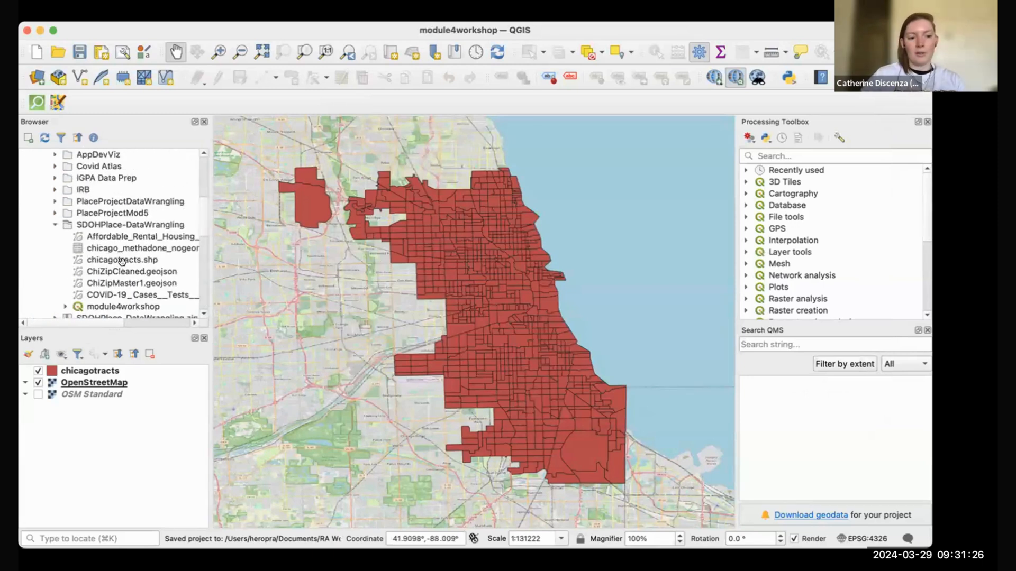
{"action": "scroll", "coordinate": [129, 288], "scroll_direction": "down", "scroll_amount": 1}
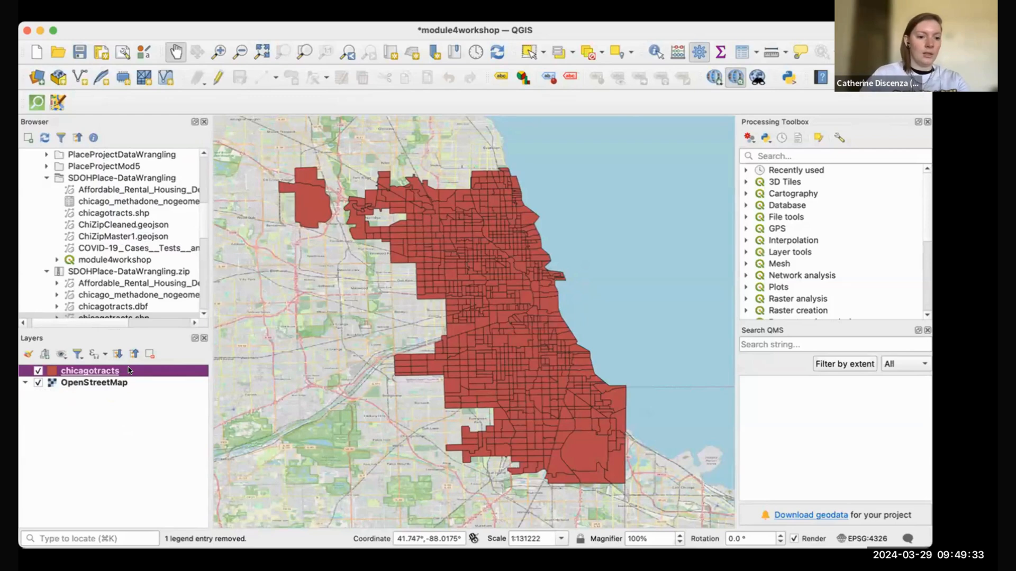
Step: Set the chicagotracts layer CRS to EPSG:3435
{"action": "right_click", "coordinate": [129, 371]}
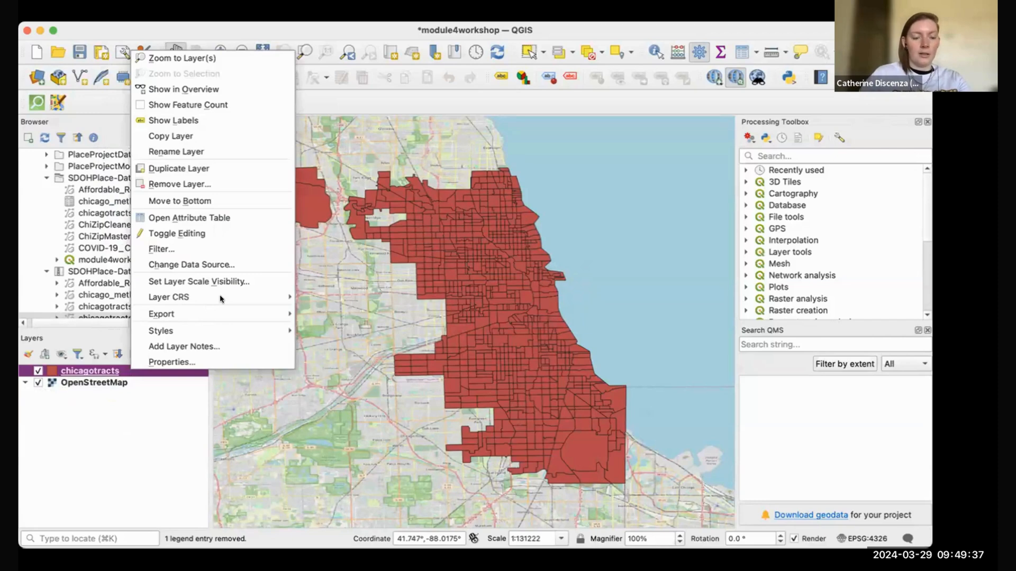
{"action": "mouse_move", "coordinate": [223, 298]}
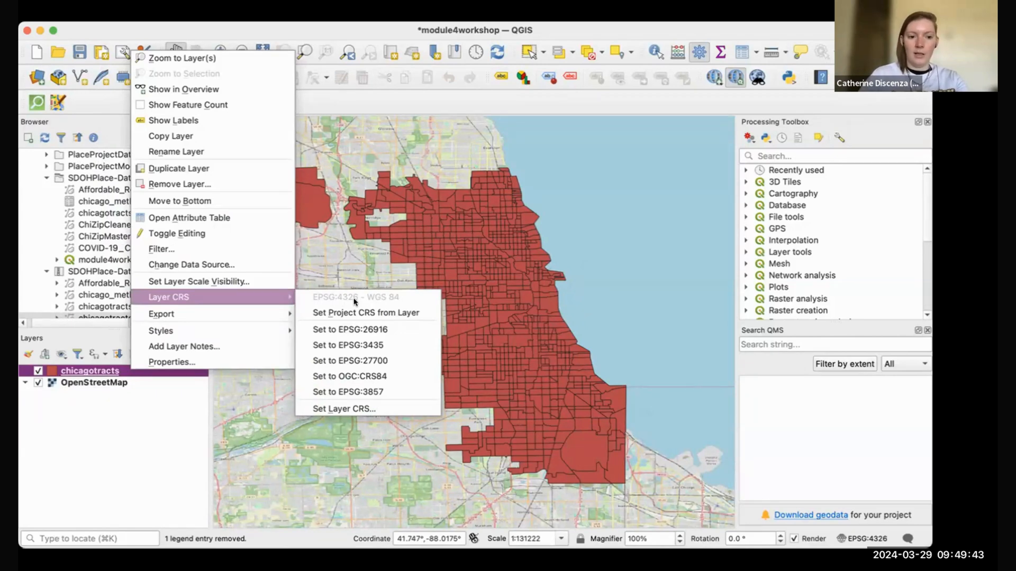
{"action": "left_click", "coordinate": [403, 343]}
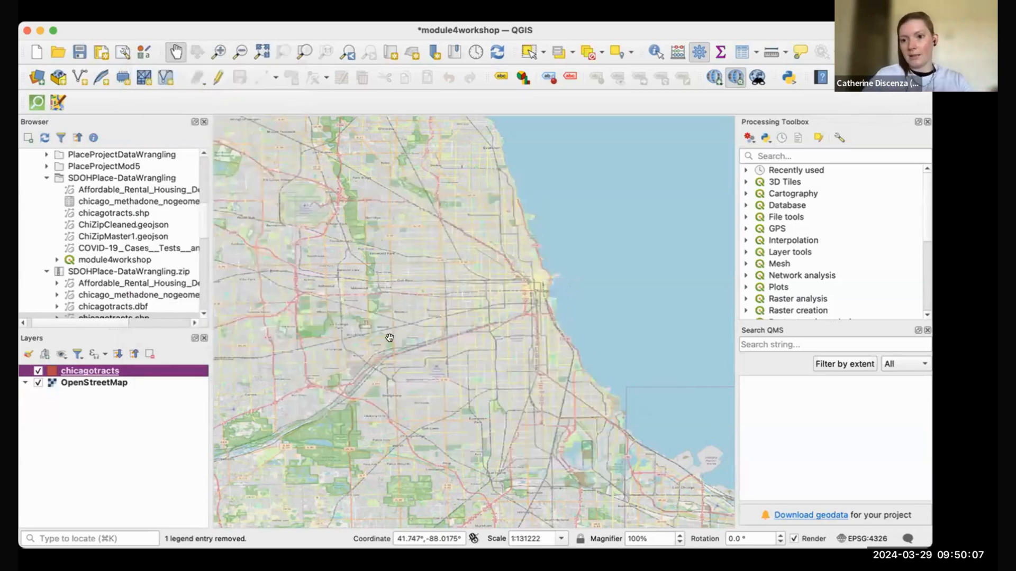
{"action": "left_click", "coordinate": [390, 338]}
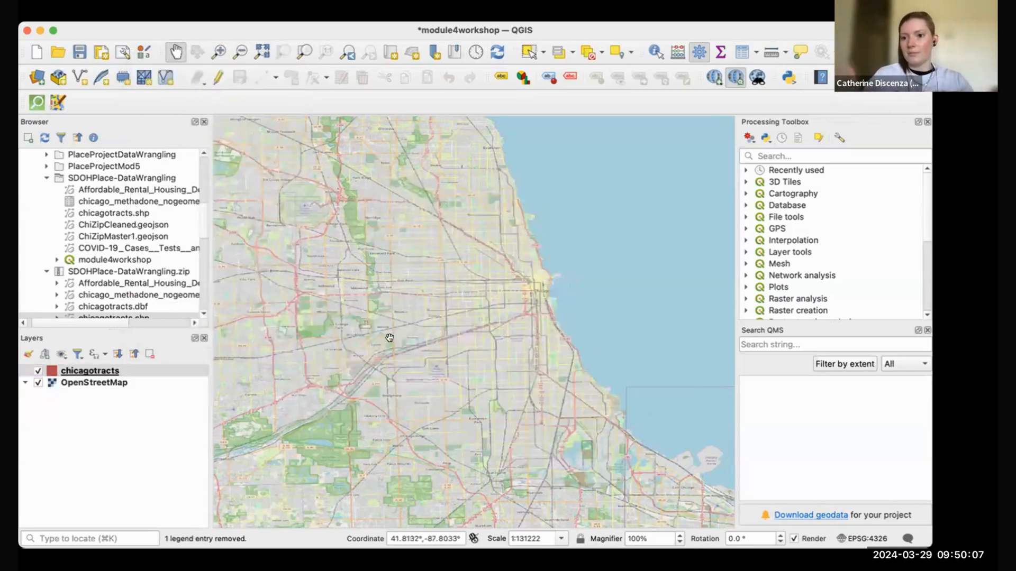
Step: Zoom to the chicagotracts layer extent and zoom out looking for the tracts
{"action": "right_click", "coordinate": [95, 369]}
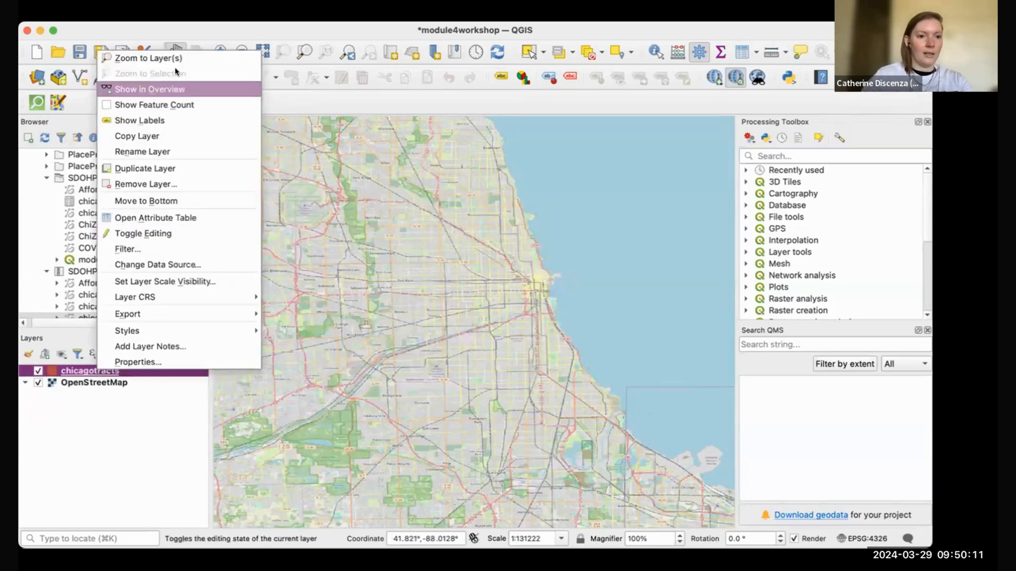
{"action": "left_click", "coordinate": [185, 58]}
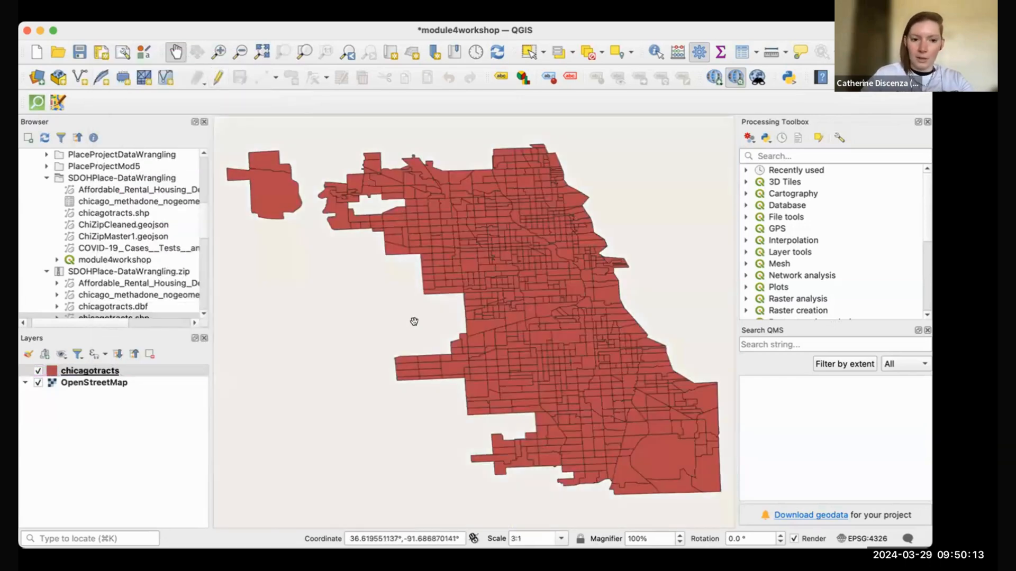
{"action": "scroll", "coordinate": [411, 331], "scroll_direction": "down", "scroll_amount": 3}
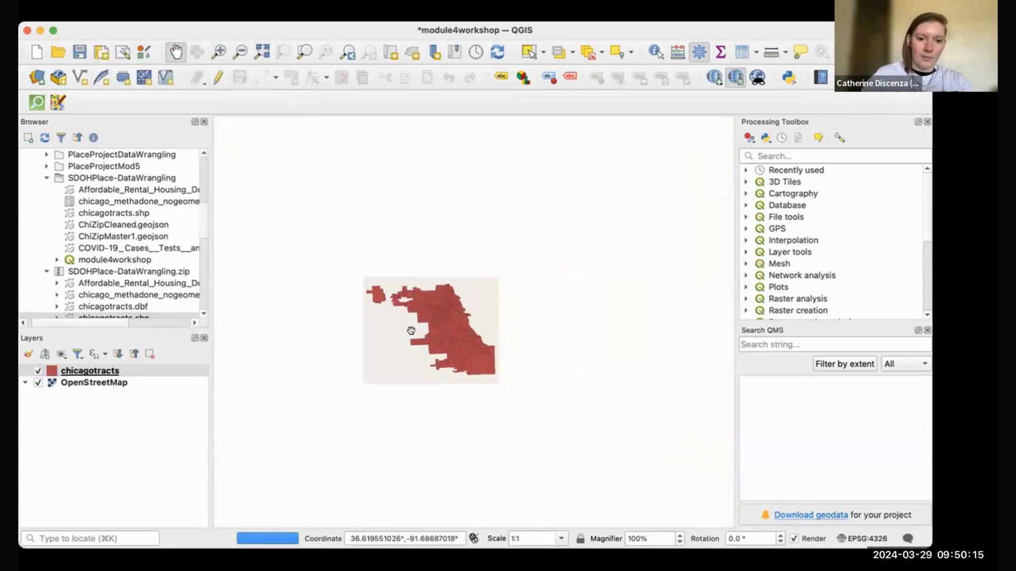
{"action": "scroll", "coordinate": [411, 330], "scroll_direction": "down", "scroll_amount": 3}
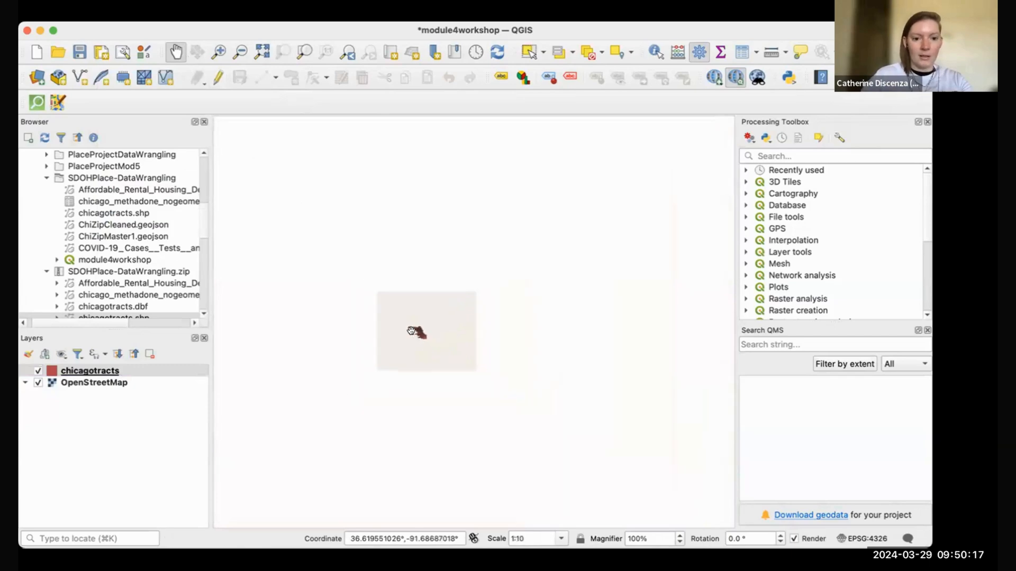
{"action": "scroll", "coordinate": [411, 330], "scroll_direction": "down", "scroll_amount": 3}
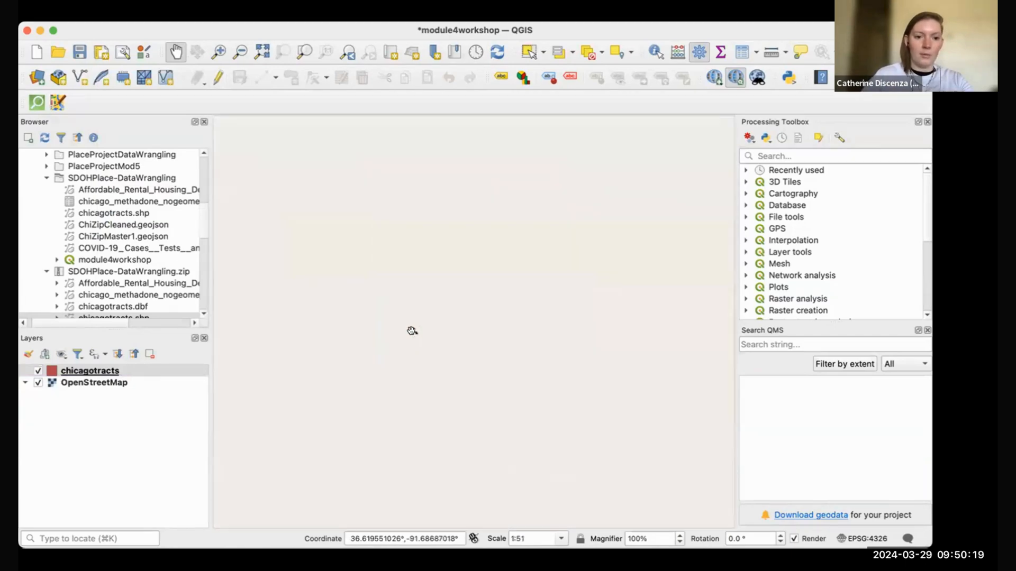
{"action": "scroll", "coordinate": [411, 330], "scroll_direction": "down", "scroll_amount": 4}
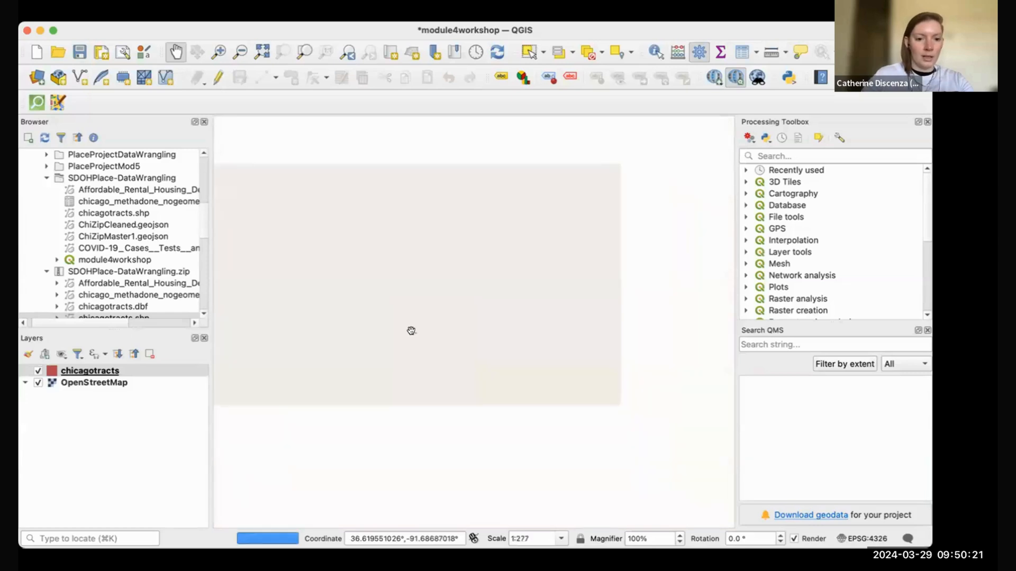
{"action": "scroll", "coordinate": [411, 331], "scroll_direction": "down", "scroll_amount": 2}
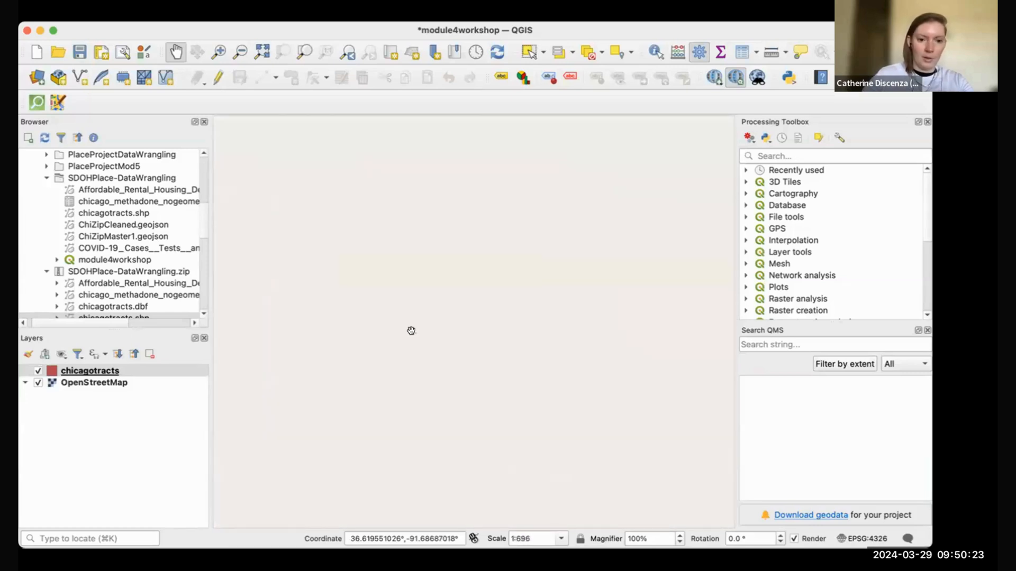
{"action": "scroll", "coordinate": [411, 330], "scroll_direction": "down", "scroll_amount": 3}
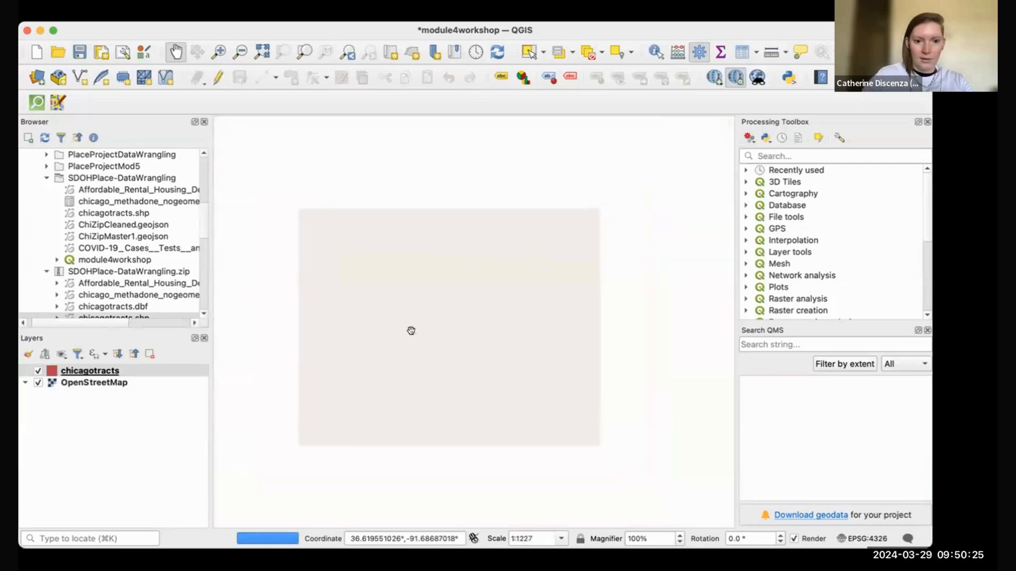
{"action": "scroll", "coordinate": [411, 331], "scroll_direction": "down", "scroll_amount": 3}
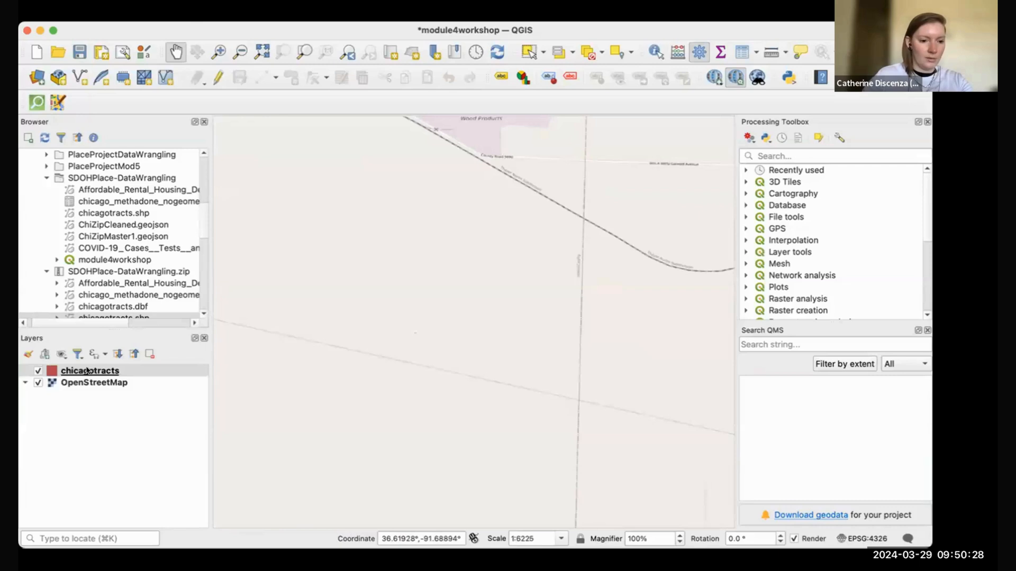
Step: Reopen the chicagotracts options without changes and keep zooming out to find the tracts
{"action": "right_click", "coordinate": [88, 370]}
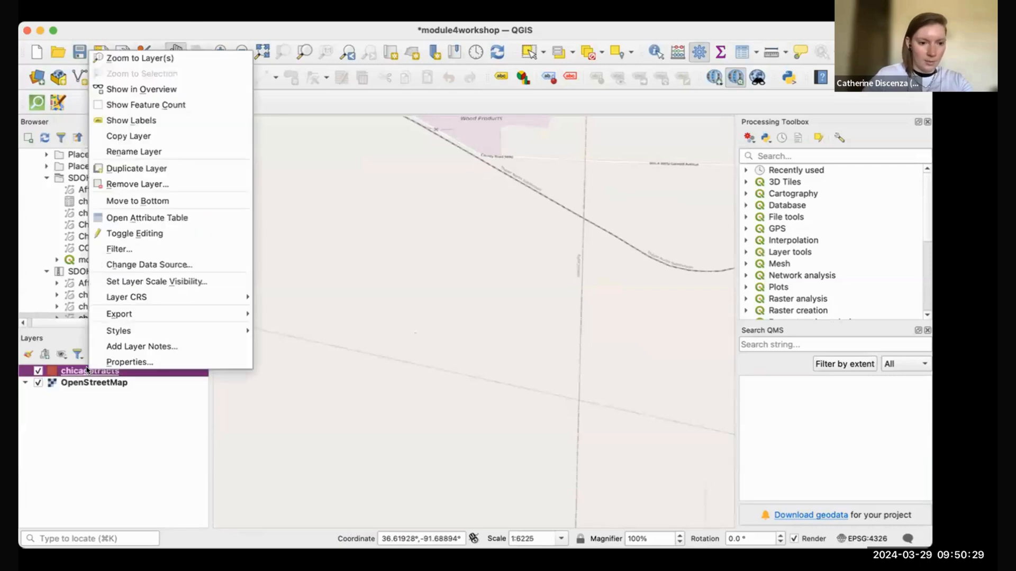
{"action": "mouse_move", "coordinate": [185, 296]}
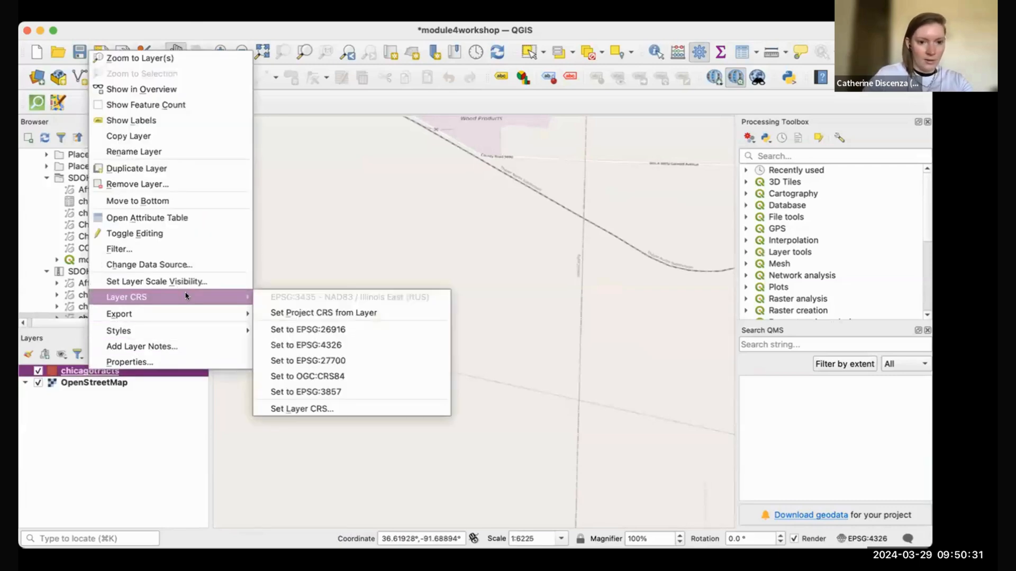
{"action": "left_click", "coordinate": [363, 441]}
{"action": "scroll", "coordinate": [445, 448], "scroll_direction": "down", "scroll_amount": 1}
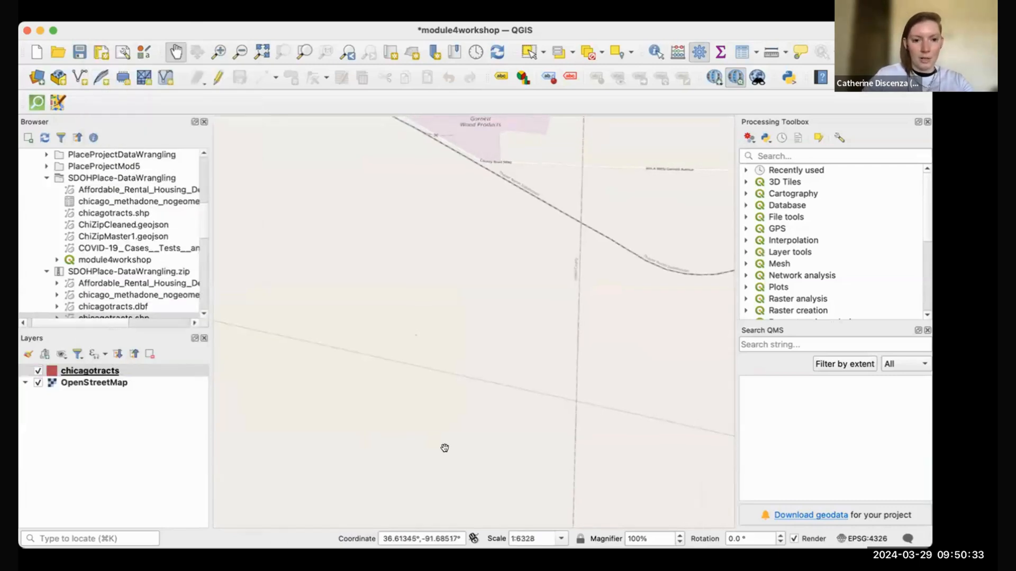
{"action": "scroll", "coordinate": [445, 448], "scroll_direction": "down", "scroll_amount": 3}
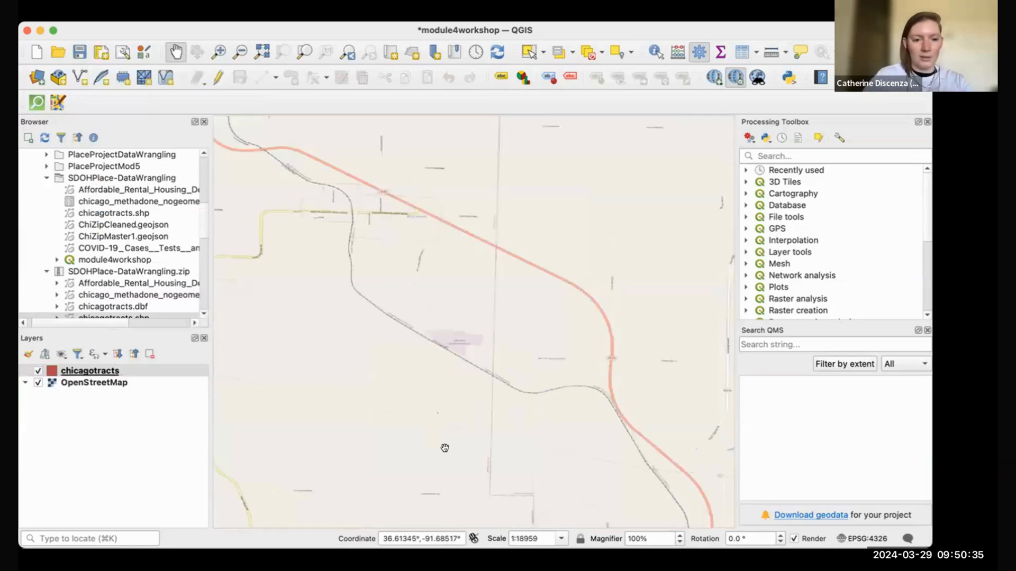
{"action": "scroll", "coordinate": [444, 448], "scroll_direction": "down", "scroll_amount": 5}
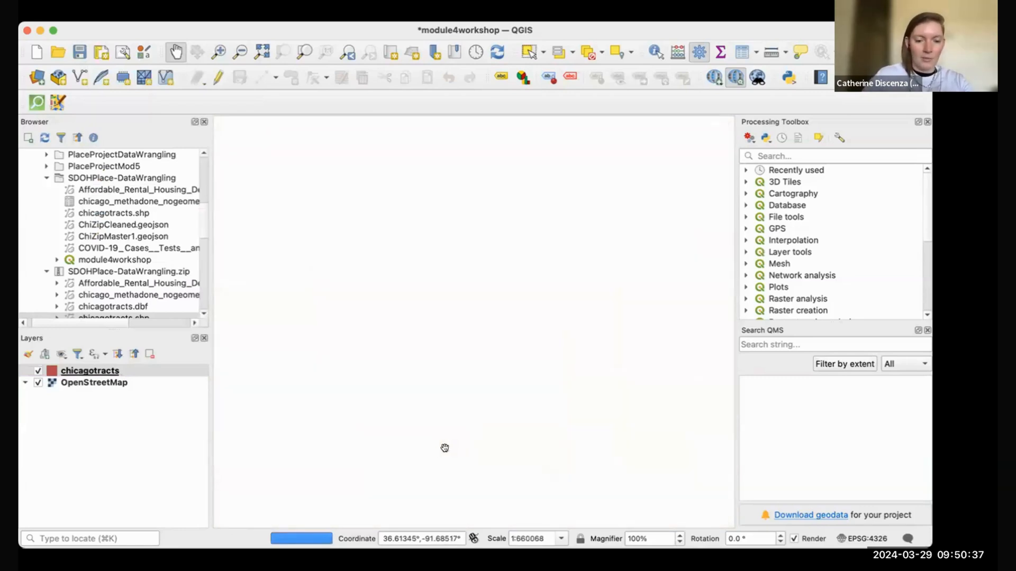
{"action": "scroll", "coordinate": [444, 448], "scroll_direction": "down", "scroll_amount": 1}
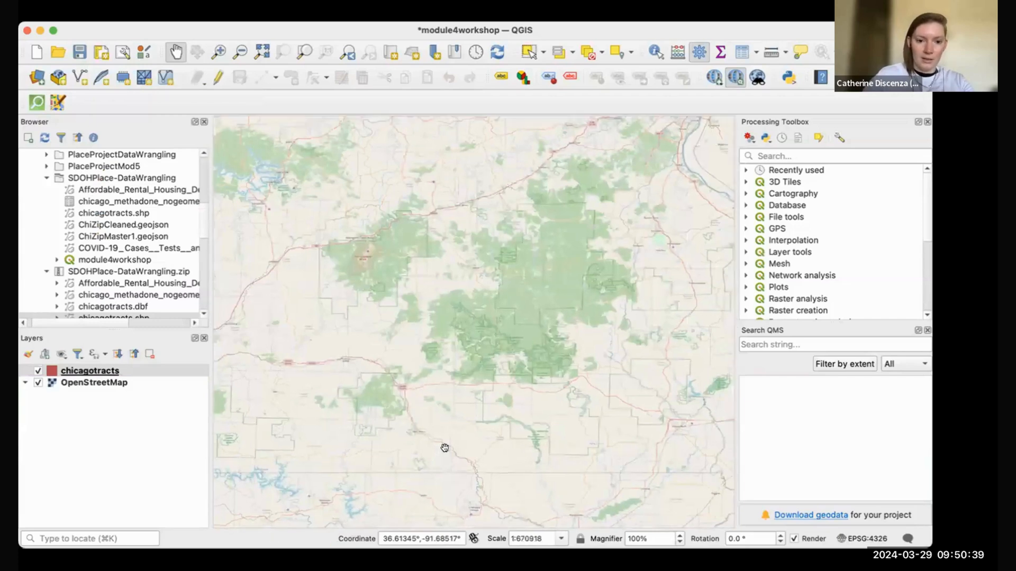
{"action": "scroll", "coordinate": [446, 449], "scroll_direction": "down", "scroll_amount": 1}
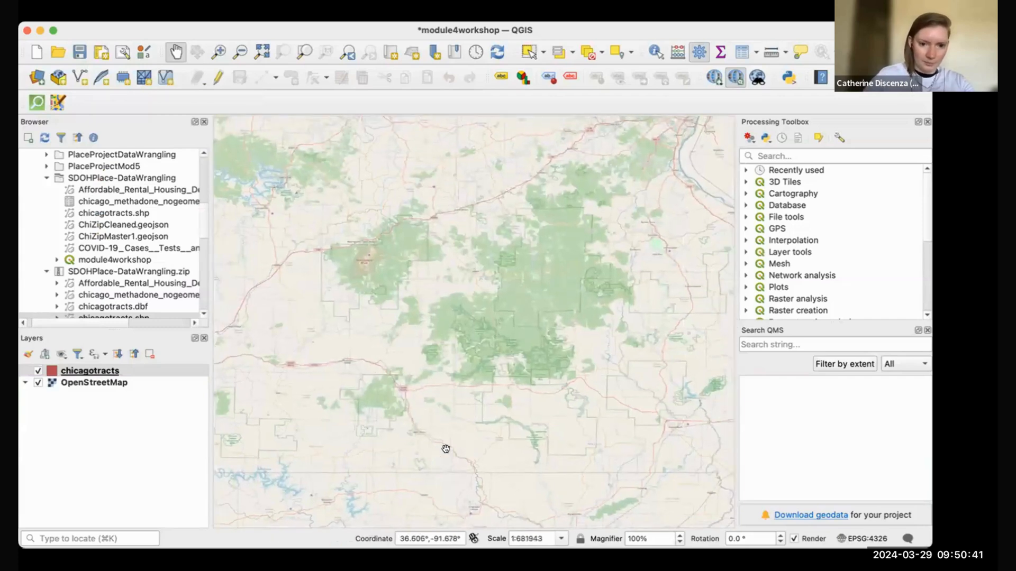
{"action": "scroll", "coordinate": [445, 450], "scroll_direction": "down", "scroll_amount": 5}
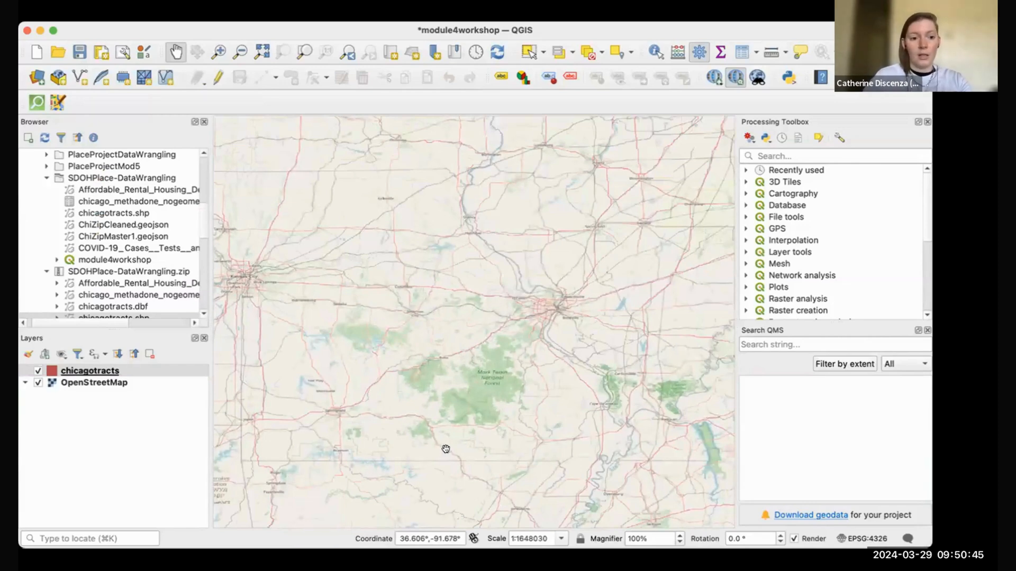
{"action": "scroll", "coordinate": [445, 450], "scroll_direction": "down", "scroll_amount": 1}
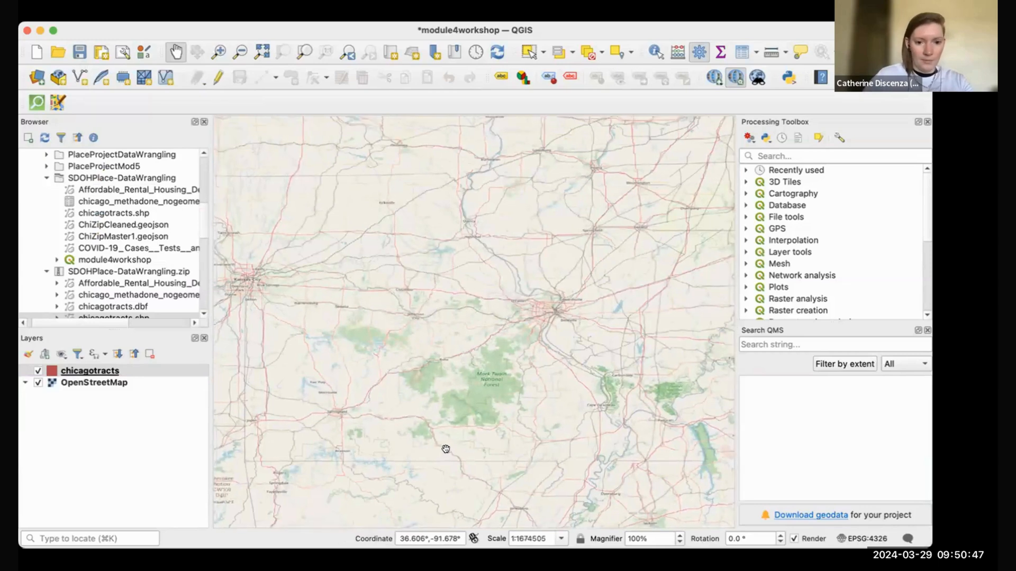
{"action": "scroll", "coordinate": [446, 449], "scroll_direction": "down", "scroll_amount": 1}
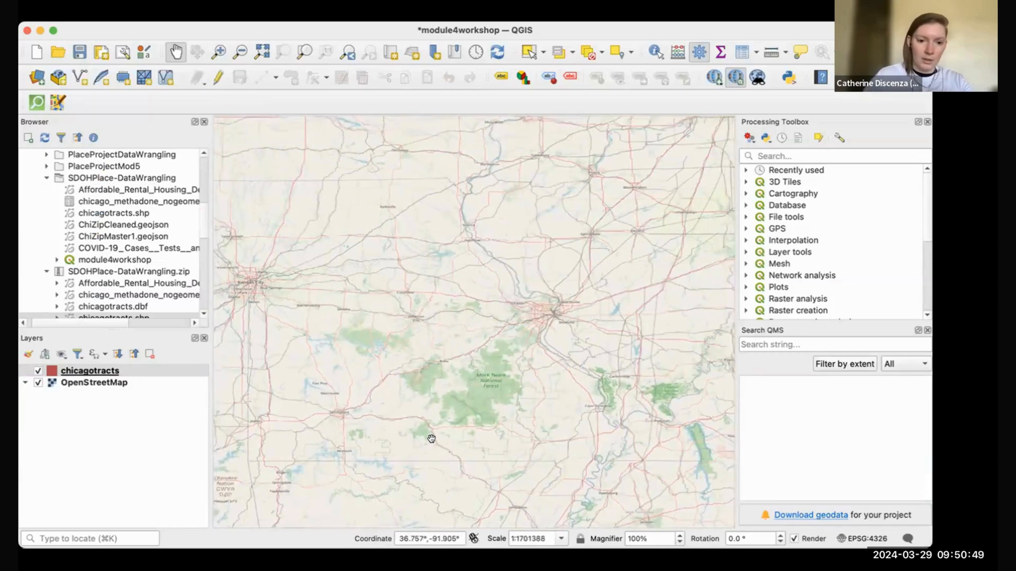
{"action": "scroll", "coordinate": [431, 439], "scroll_direction": "down", "scroll_amount": 5}
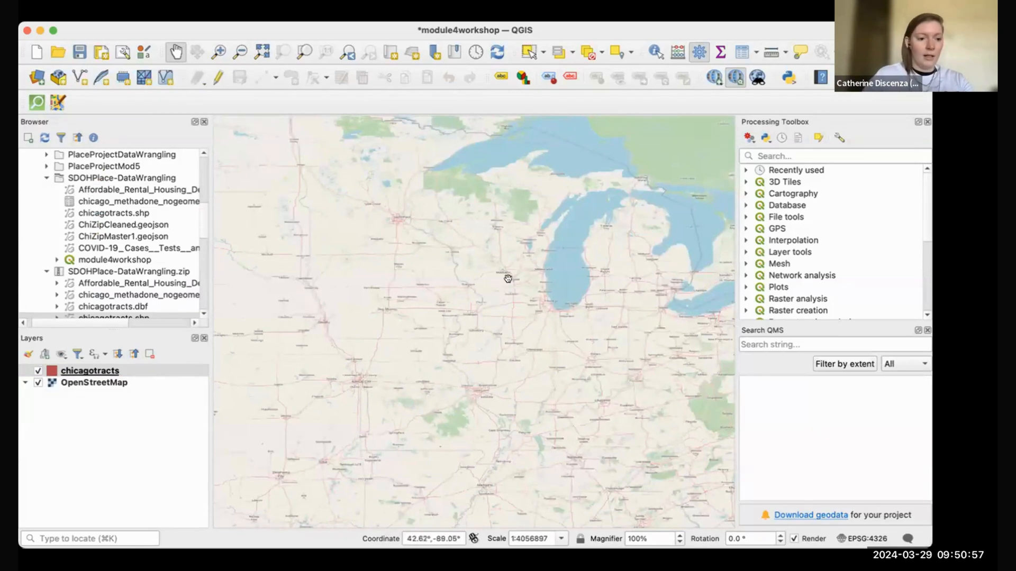
Step: Set chicagotracts' layer CRS back to EPSG:4326 and centre the tracts over Chicago
{"action": "right_click", "coordinate": [152, 369]}
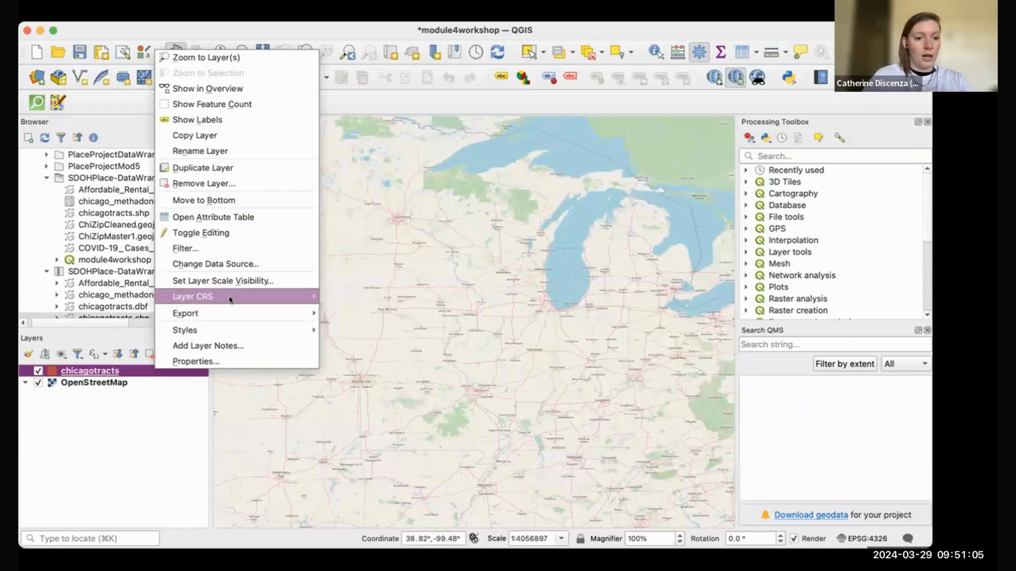
{"action": "mouse_move", "coordinate": [232, 299]}
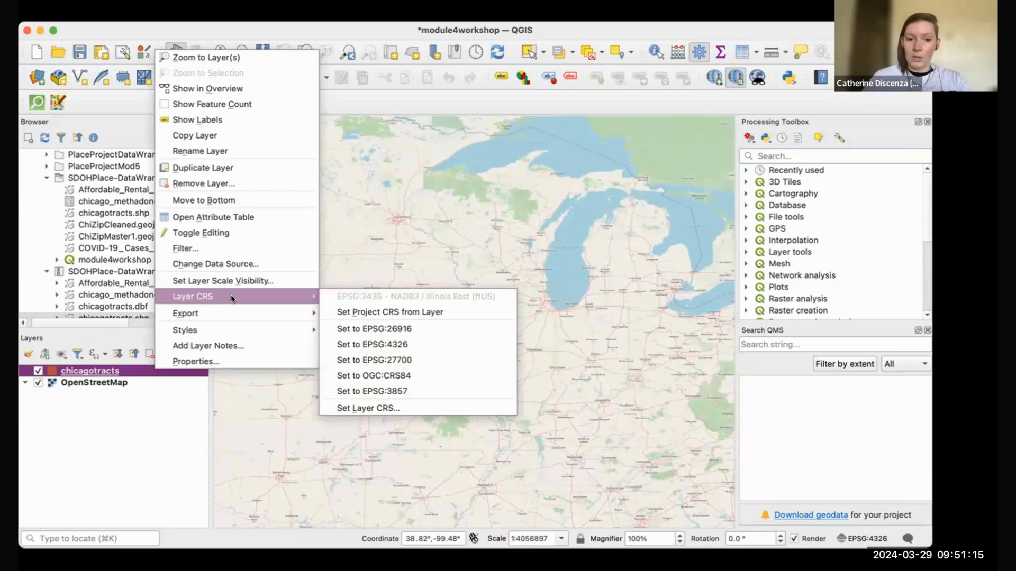
{"action": "left_click", "coordinate": [421, 343]}
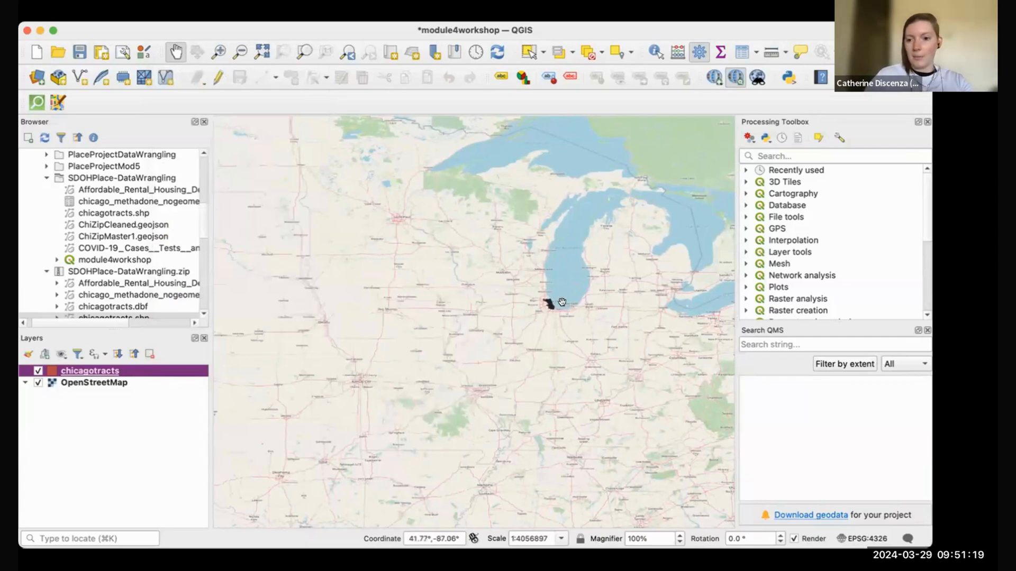
{"action": "scroll", "coordinate": [548, 302], "scroll_direction": "up", "scroll_amount": 2}
{"action": "scroll", "coordinate": [538, 301], "scroll_direction": "up", "scroll_amount": 2}
{"action": "left_click_drag", "start_coordinate": [367, 272], "coordinate": [509, 335]}
{"action": "scroll", "coordinate": [489, 333], "scroll_direction": "up", "scroll_amount": 1}
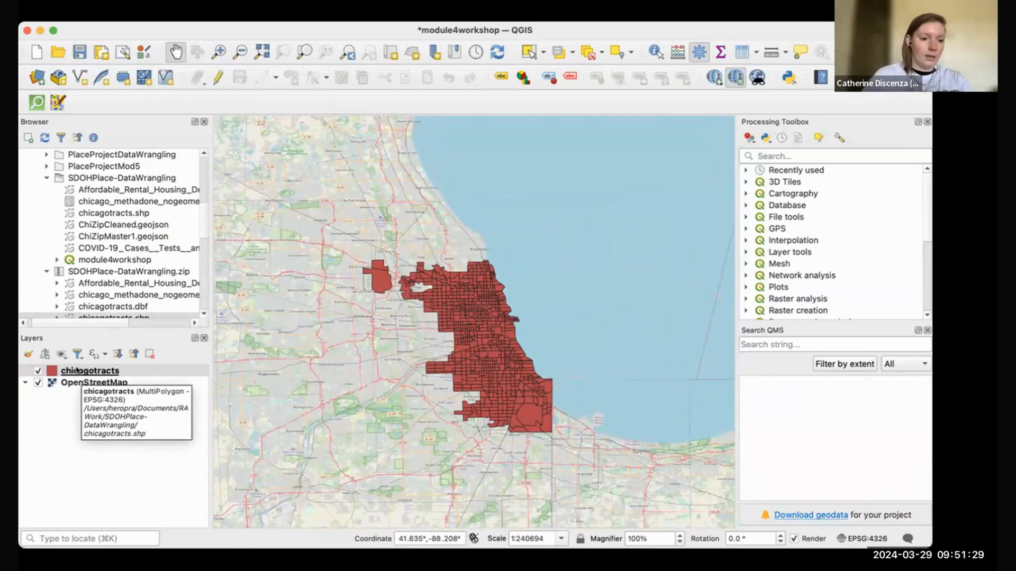
Step: Start exporting chicagotracts as a new file with CRS NAD83 / Illinois East (ftUS), EPSG:3435
{"action": "right_click", "coordinate": [77, 371]}
{"action": "mouse_move", "coordinate": [141, 312]}
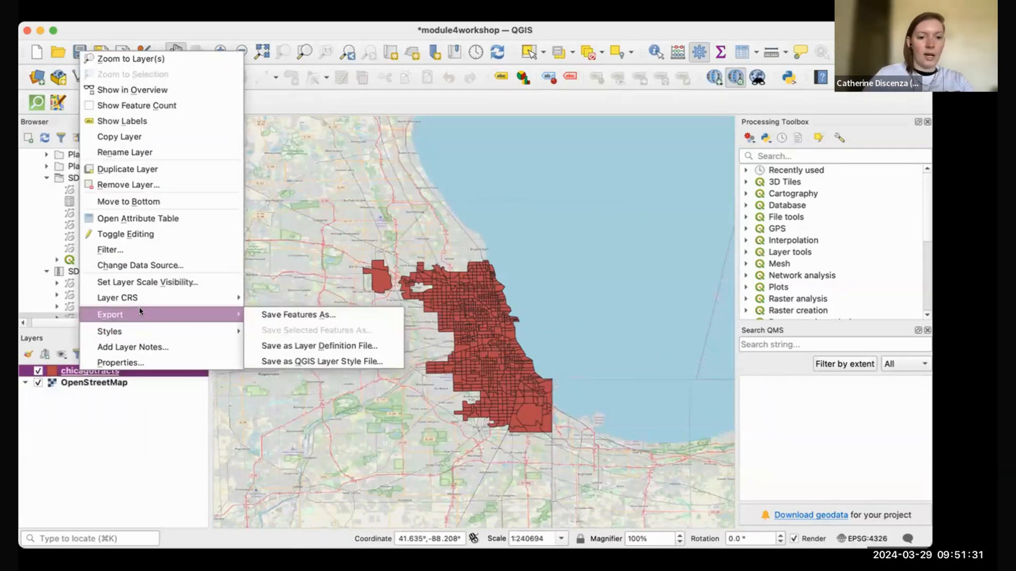
{"action": "left_click", "coordinate": [282, 312]}
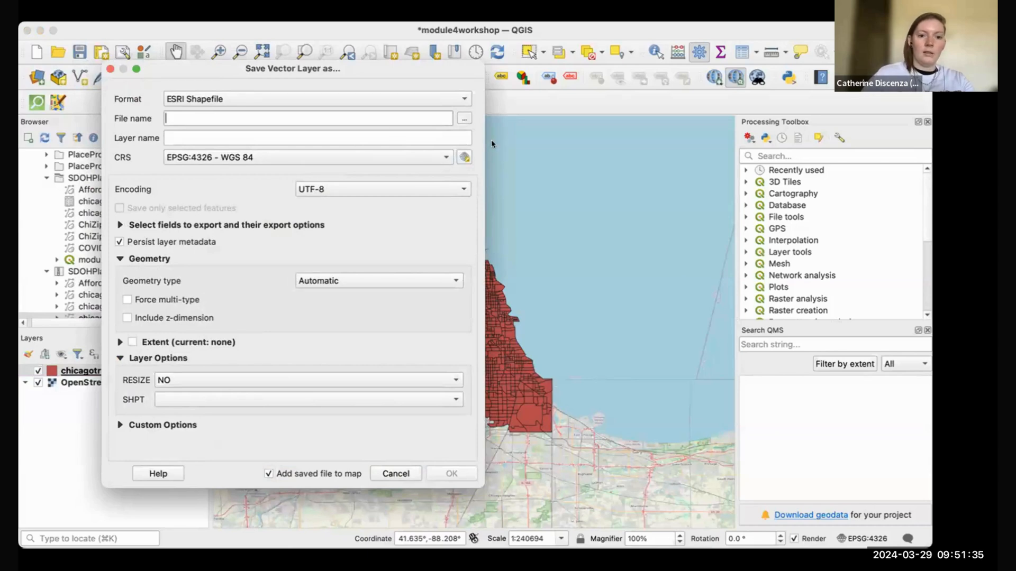
{"action": "left_click", "coordinate": [463, 156]}
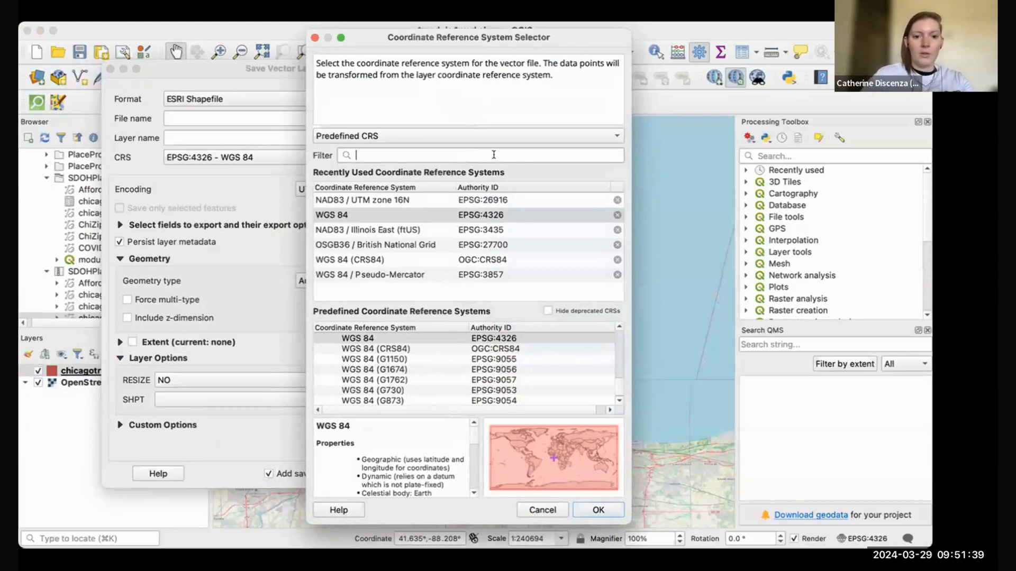
{"action": "left_click", "coordinate": [512, 229]}
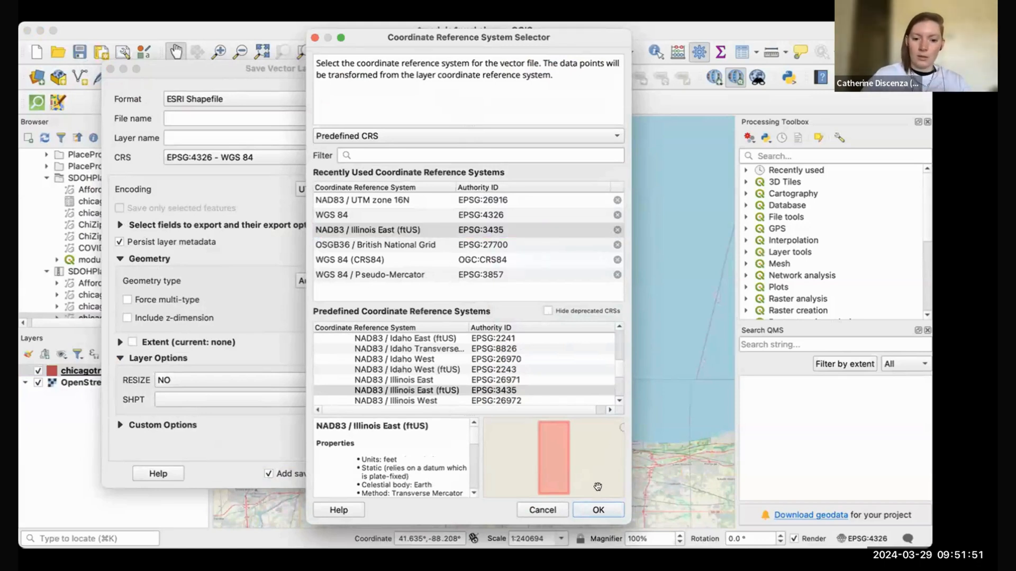
{"action": "left_click", "coordinate": [597, 510]}
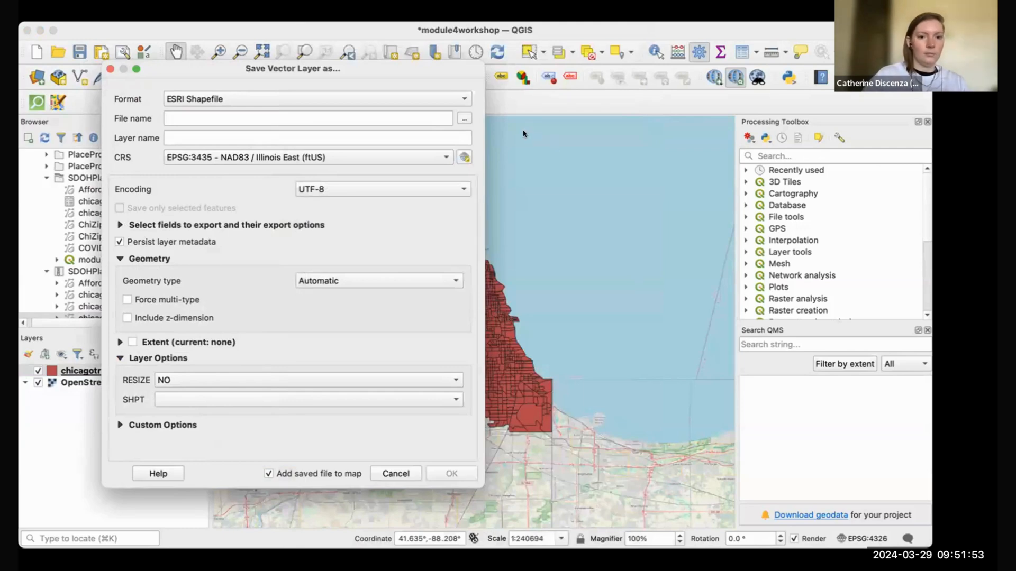
Step: Export the tracts as chicagotractsprojected.shp in RA Work/SDOHPlace-DataWrangling, accepting the datum transformation
{"action": "left_click", "coordinate": [465, 119]}
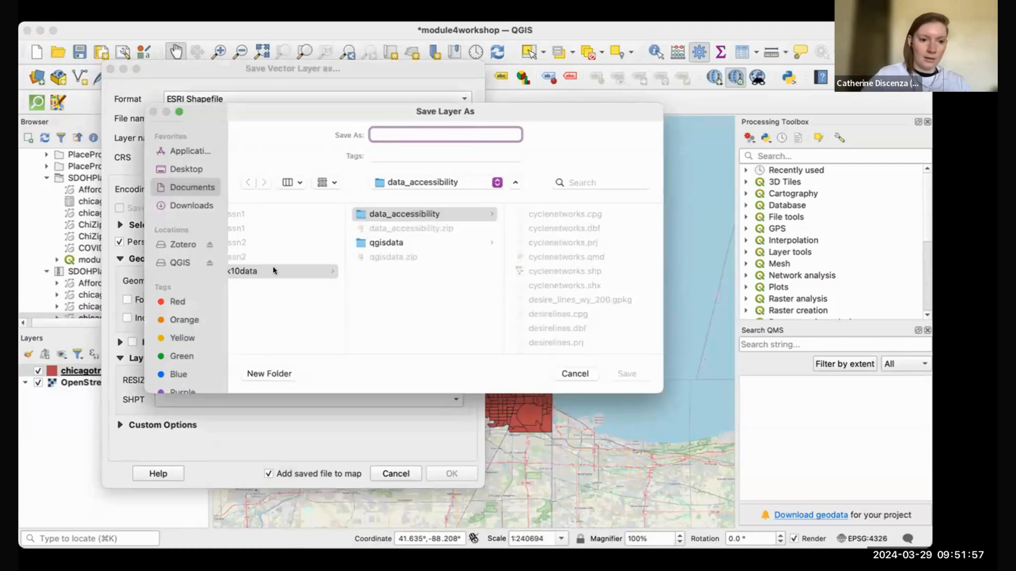
{"action": "scroll", "coordinate": [278, 269], "scroll_direction": "left", "scroll_amount": 5}
{"action": "left_click", "coordinate": [273, 313]}
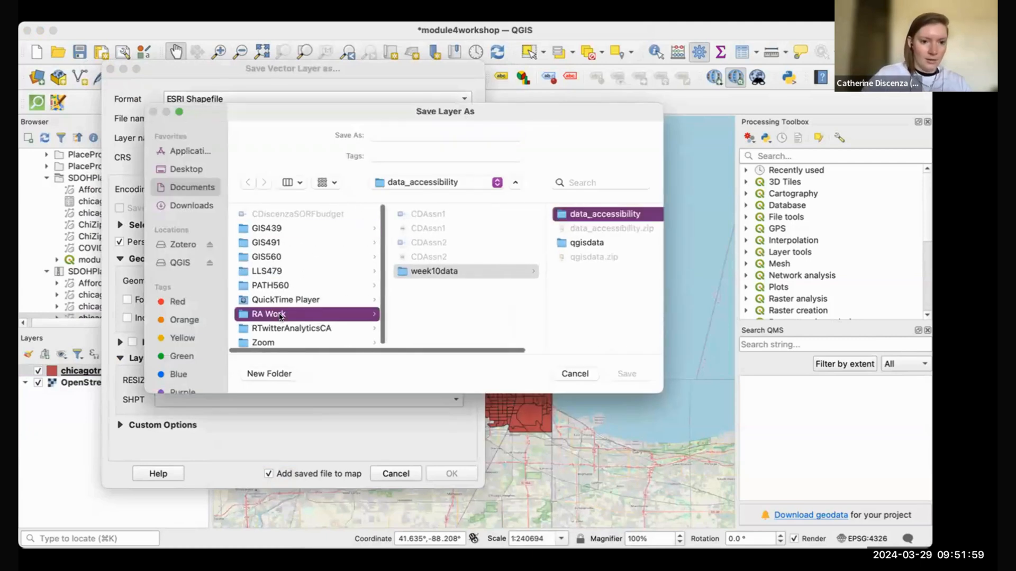
{"action": "left_click", "coordinate": [473, 300]}
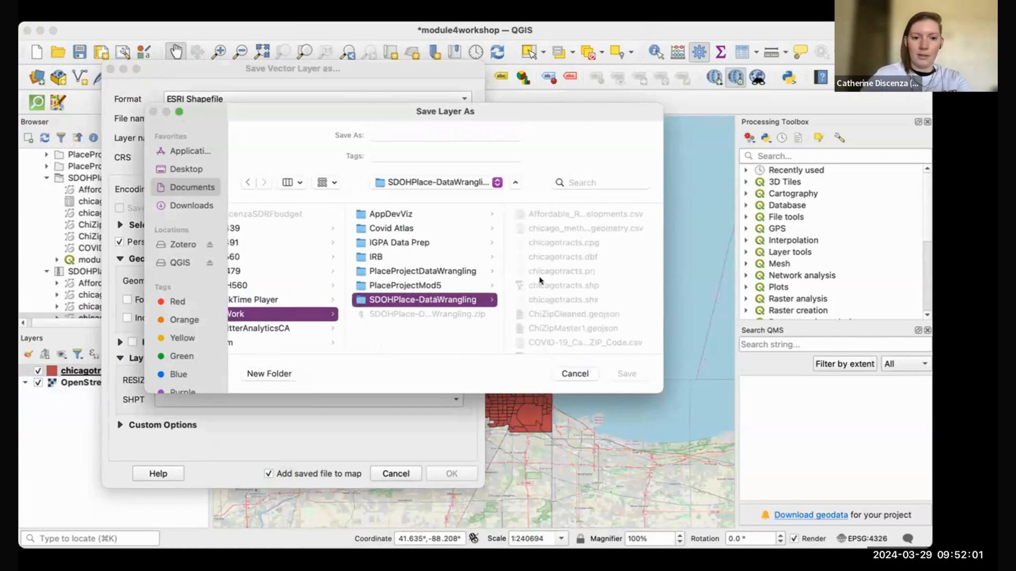
{"action": "left_click", "coordinate": [416, 131]}
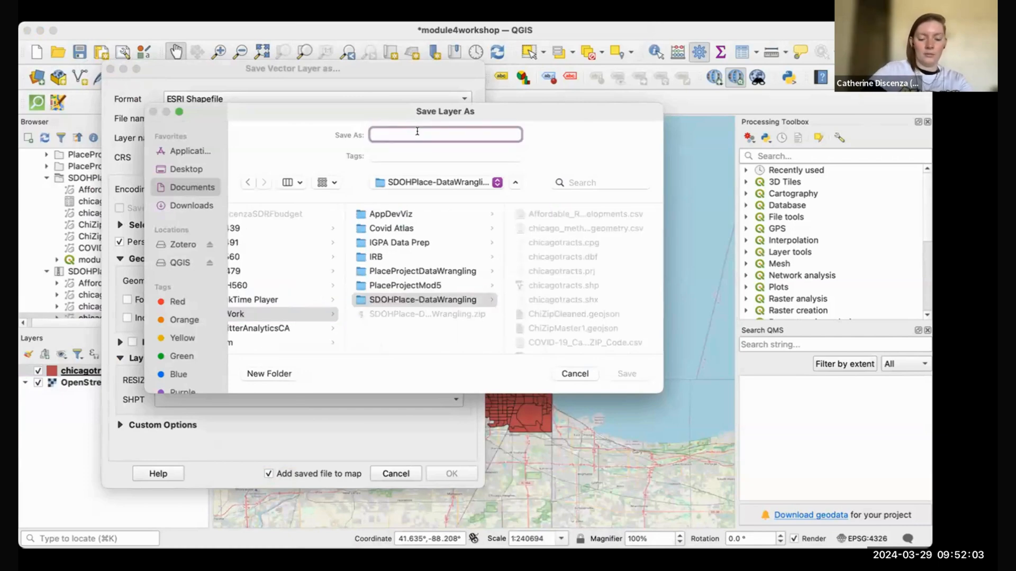
{"action": "type", "text": "chicagot"}
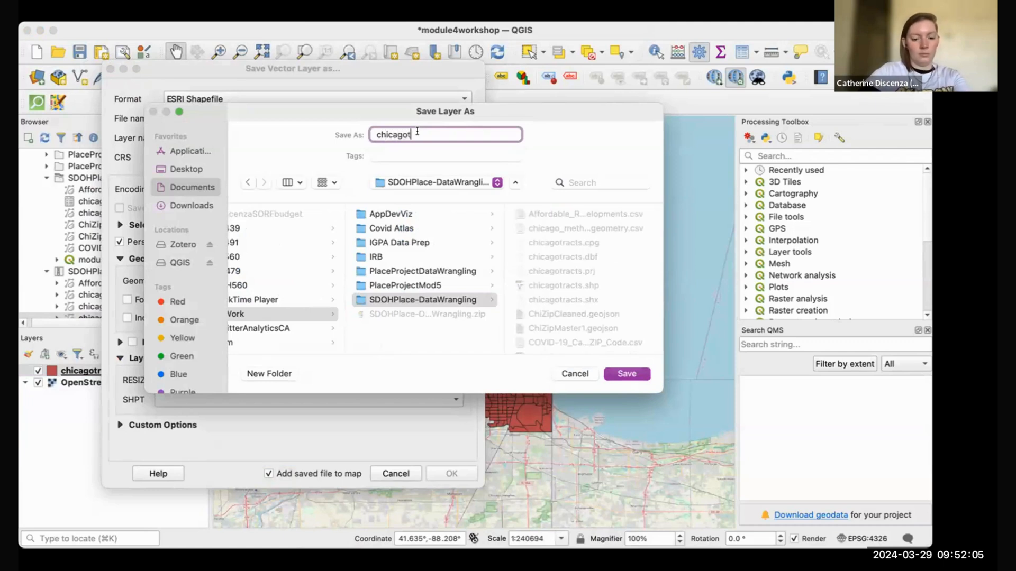
{"action": "type", "text": "ractsprojec"}
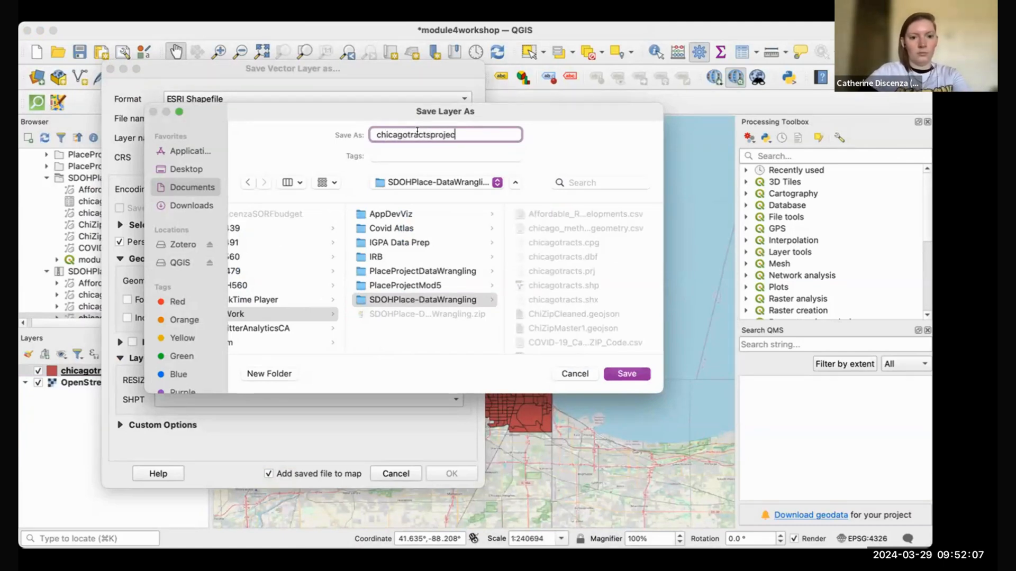
{"action": "type", "text": "ted"}
{"action": "key", "text": "Return"}
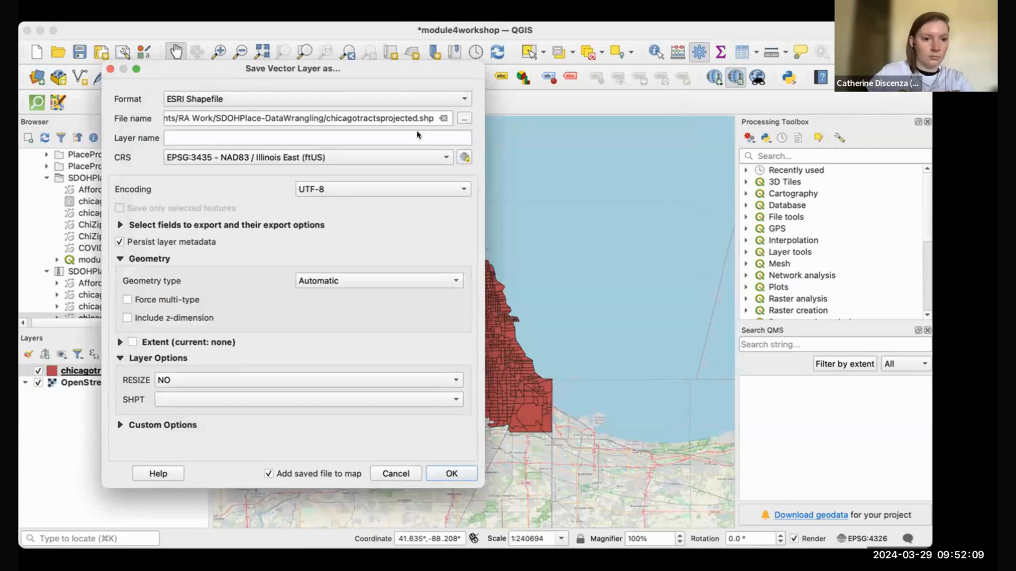
{"action": "left_click", "coordinate": [452, 472]}
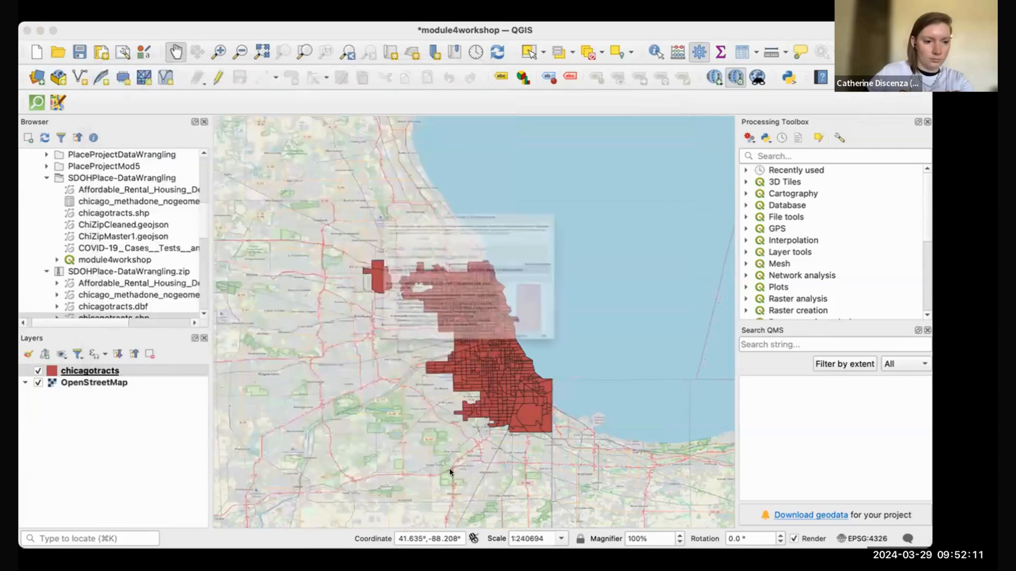
{"action": "left_click", "coordinate": [652, 420]}
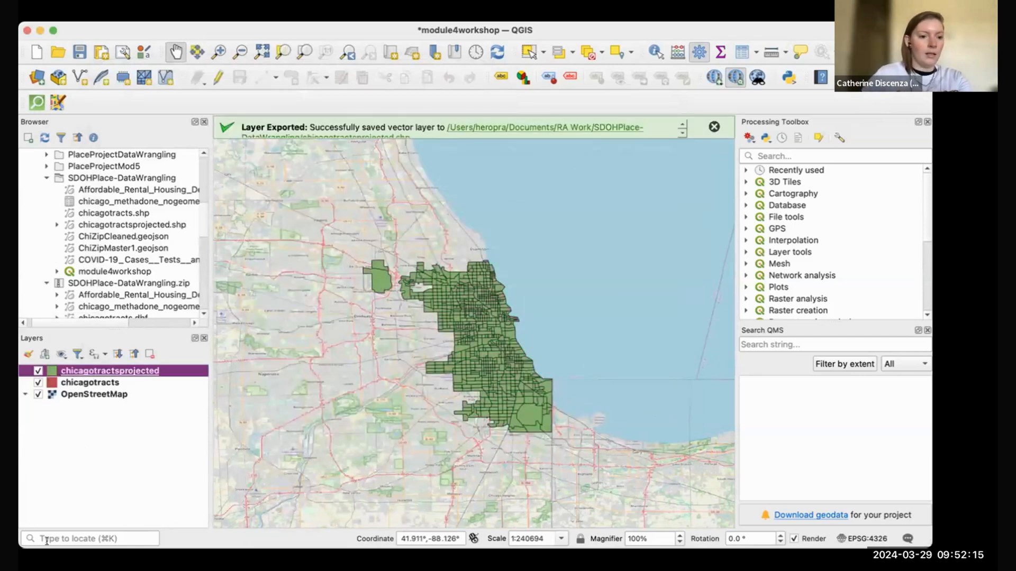
{"action": "right_click", "coordinate": [132, 371]}
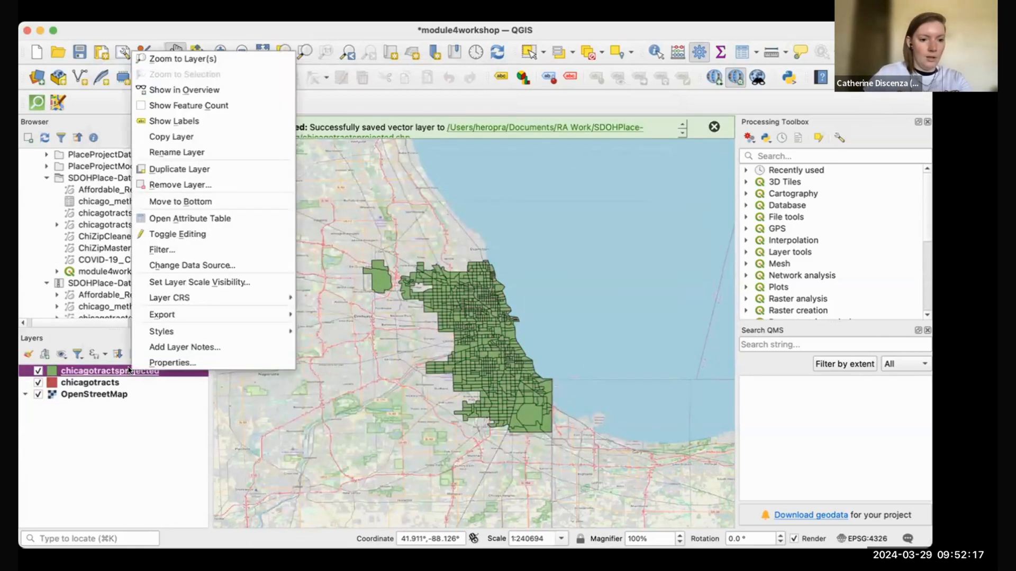
{"action": "mouse_move", "coordinate": [223, 297]}
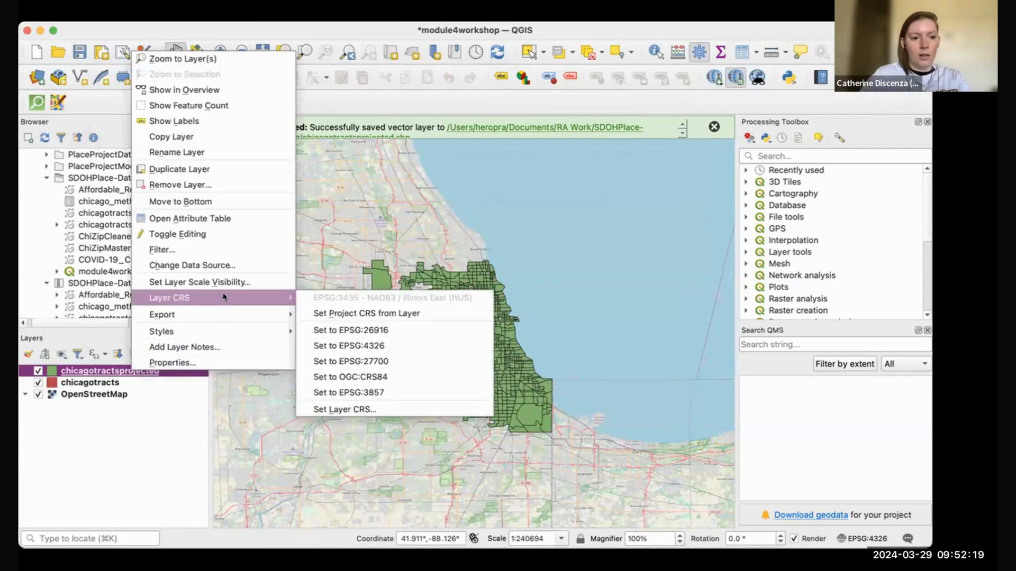
{"action": "left_click", "coordinate": [104, 458]}
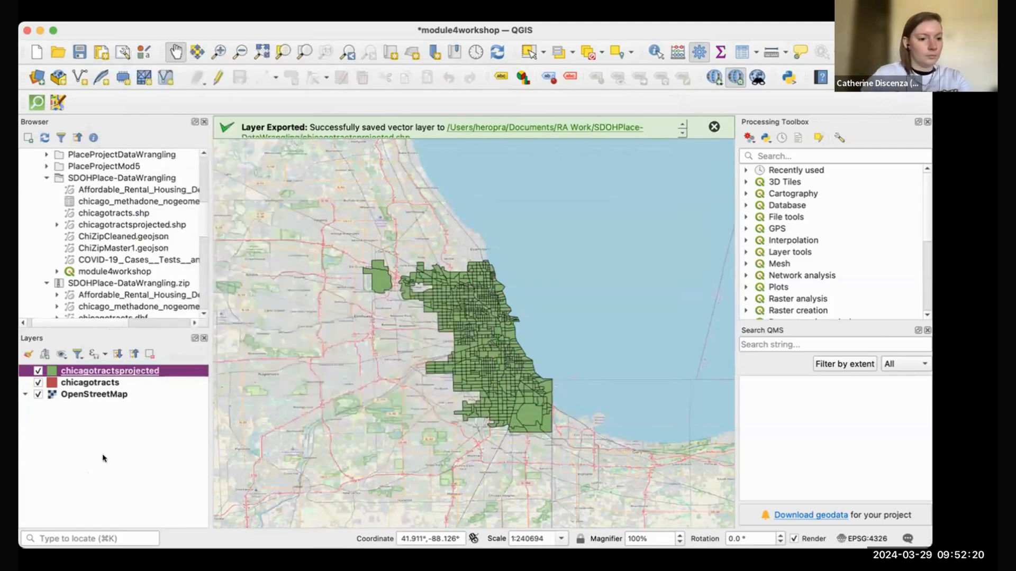
{"action": "left_click", "coordinate": [35, 382]}
{"action": "left_click", "coordinate": [36, 382]}
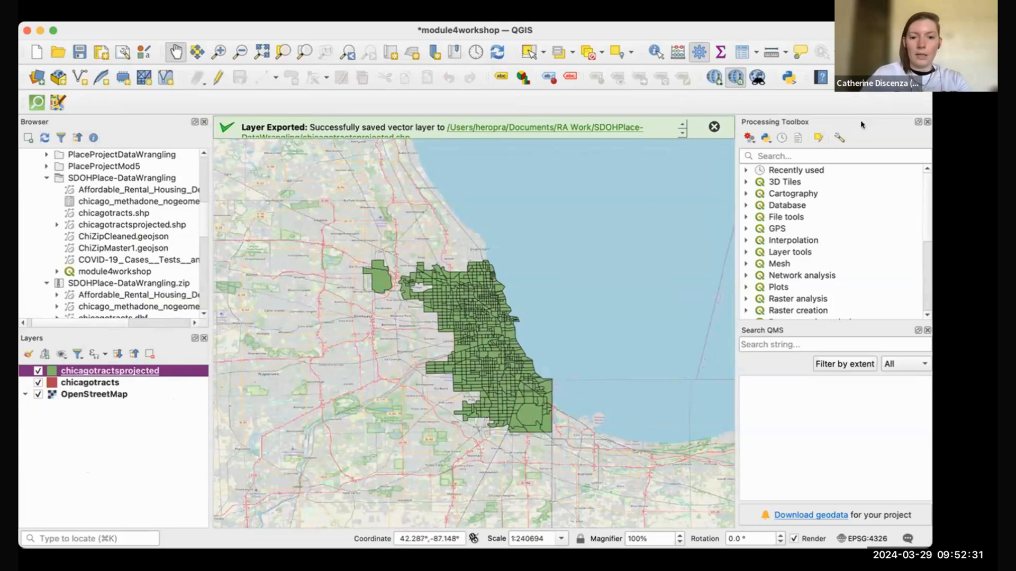
Step: Search the Processing Toolbox for 'buff' and open the Buffer tool
{"action": "left_click", "coordinate": [867, 153]}
{"action": "type", "text": "buff"}
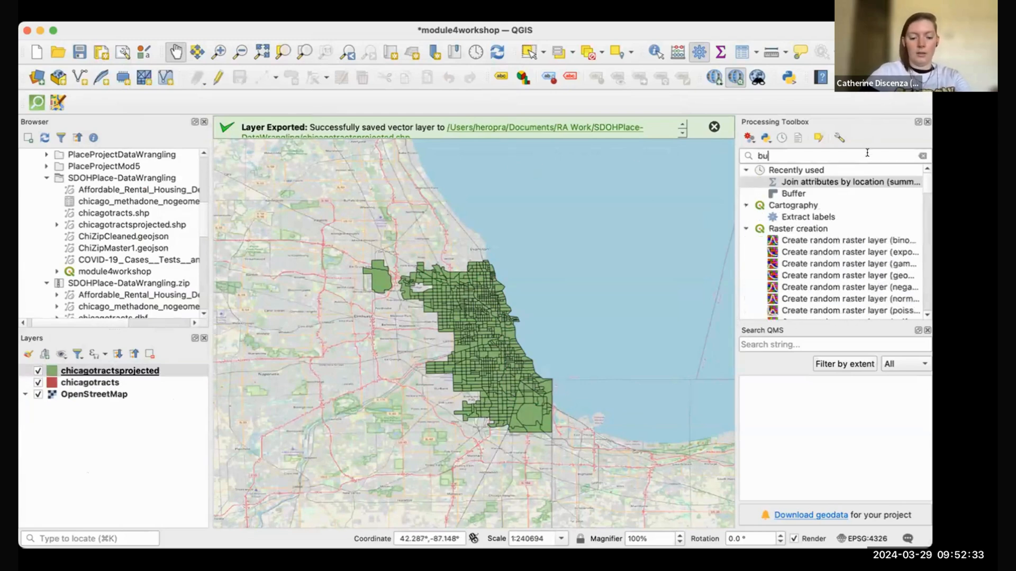
{"action": "left_click", "coordinate": [813, 180]}
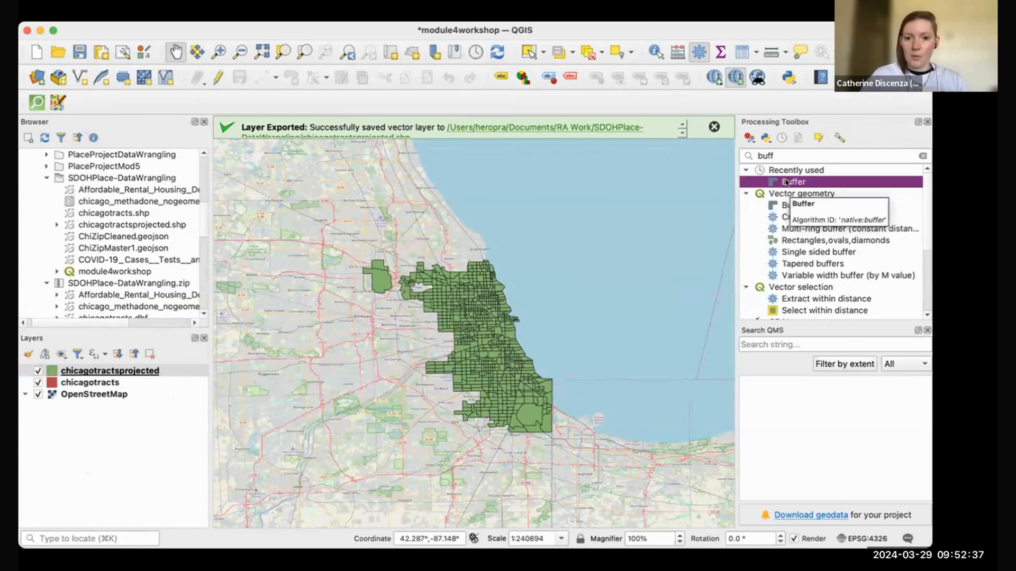
{"action": "double_click", "coordinate": [787, 182]}
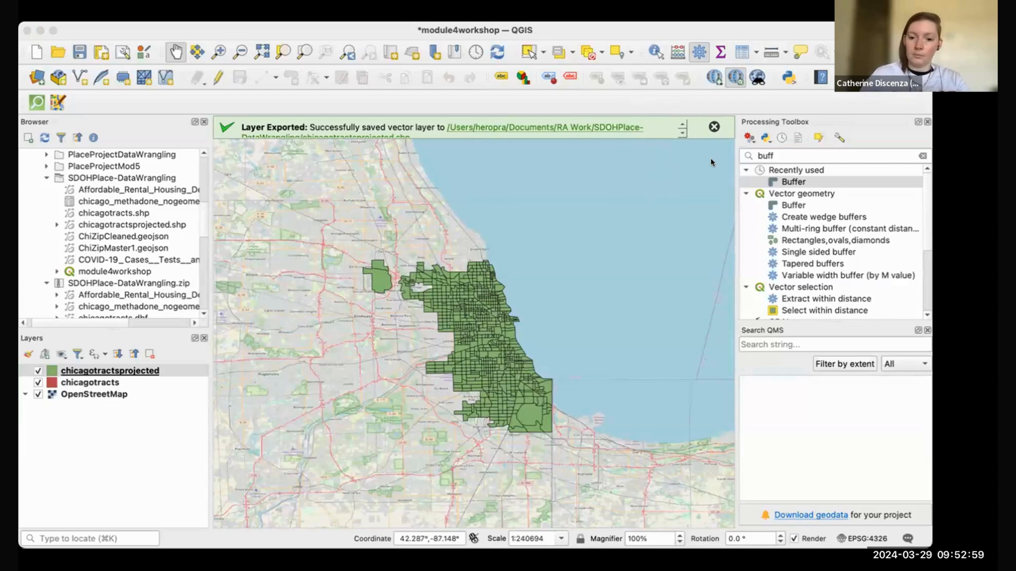
{"action": "left_click", "coordinate": [848, 376]}
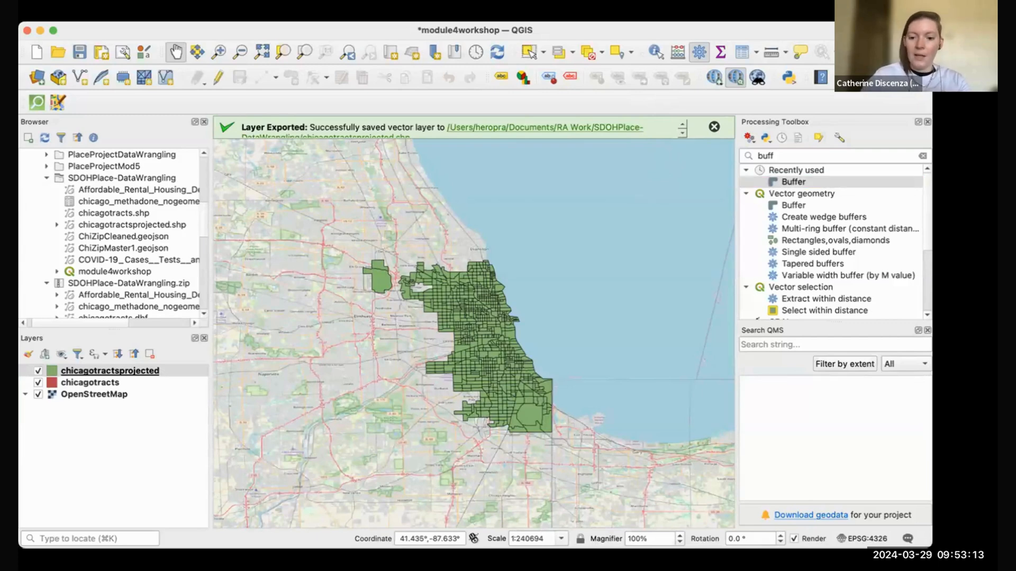
Step: Set the project CRS to NAD83 / Illinois East (ftUS), accepting the OpenStreetMap transformation
{"action": "left_click", "coordinate": [886, 539]}
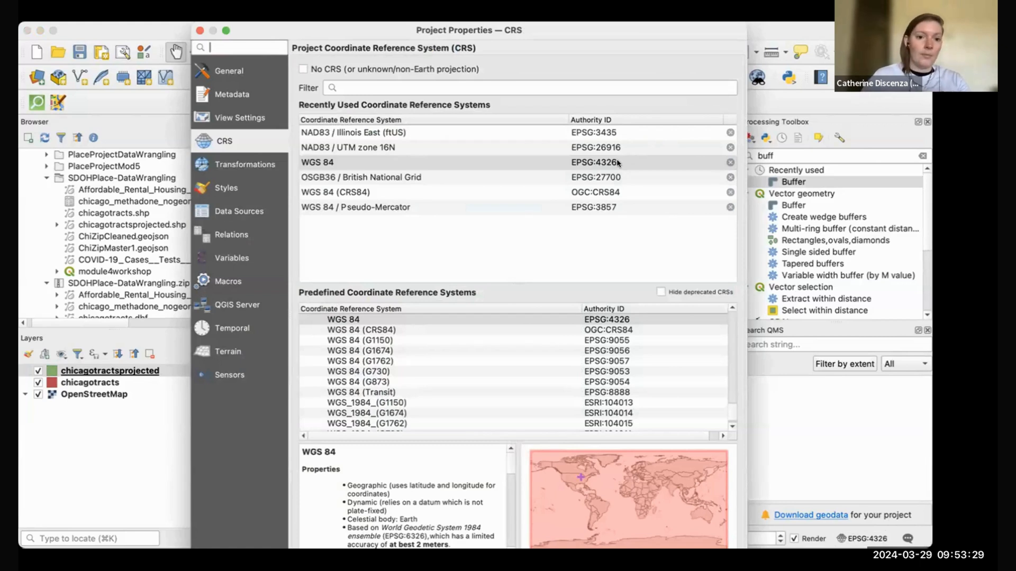
{"action": "left_click", "coordinate": [624, 134]}
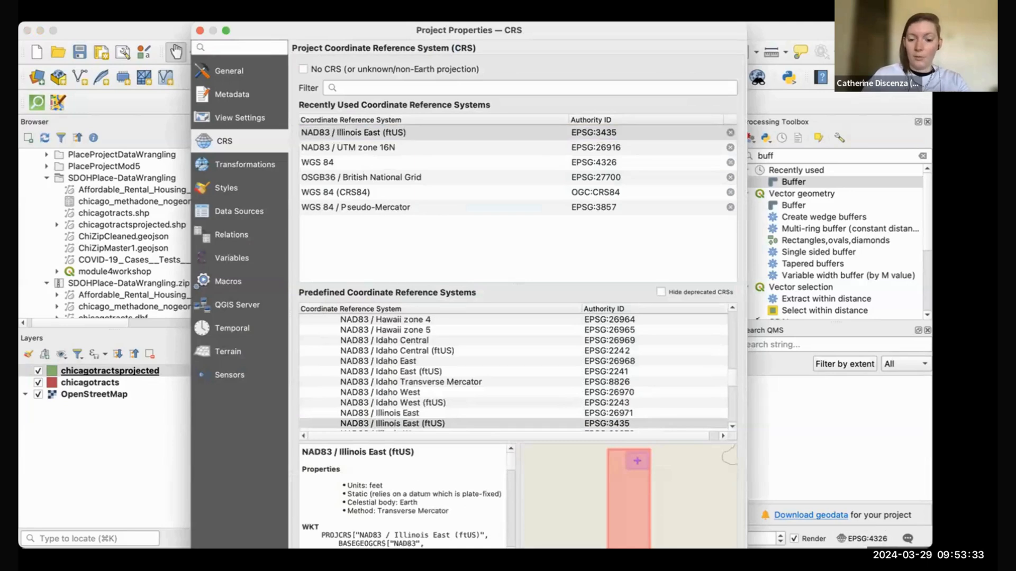
{"action": "left_click", "coordinate": [709, 558]}
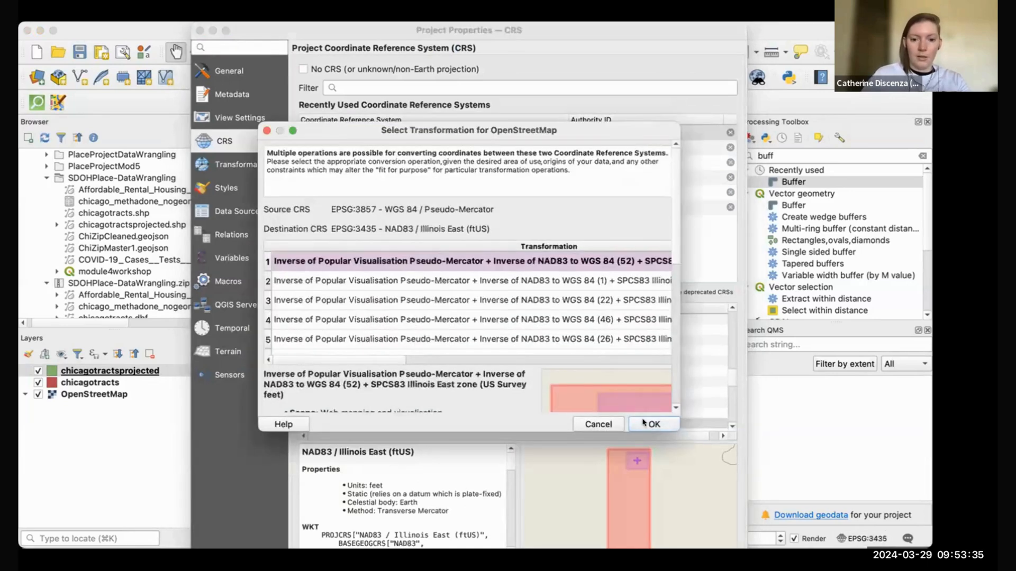
{"action": "left_click", "coordinate": [640, 424]}
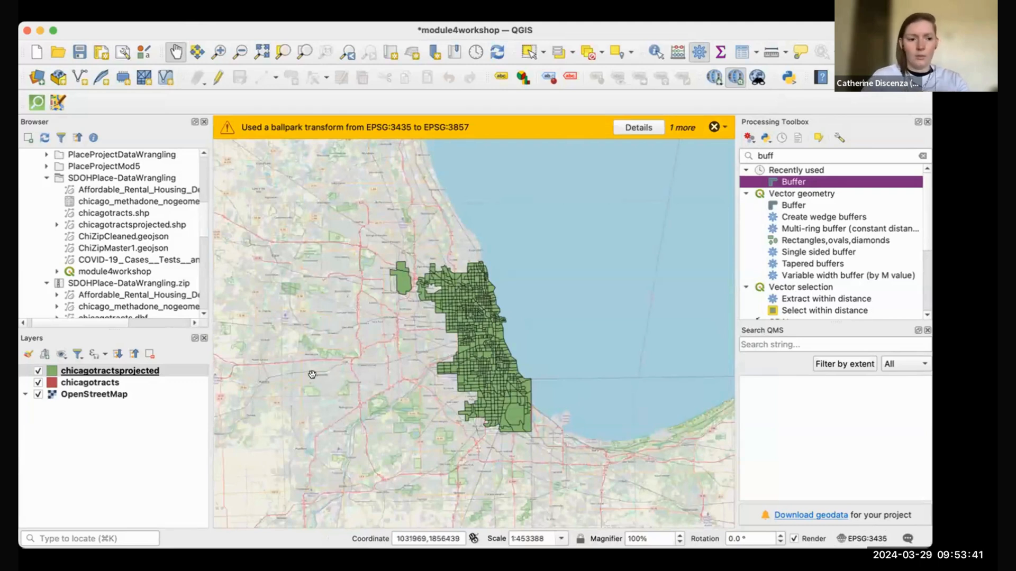
{"action": "left_click", "coordinate": [714, 127]}
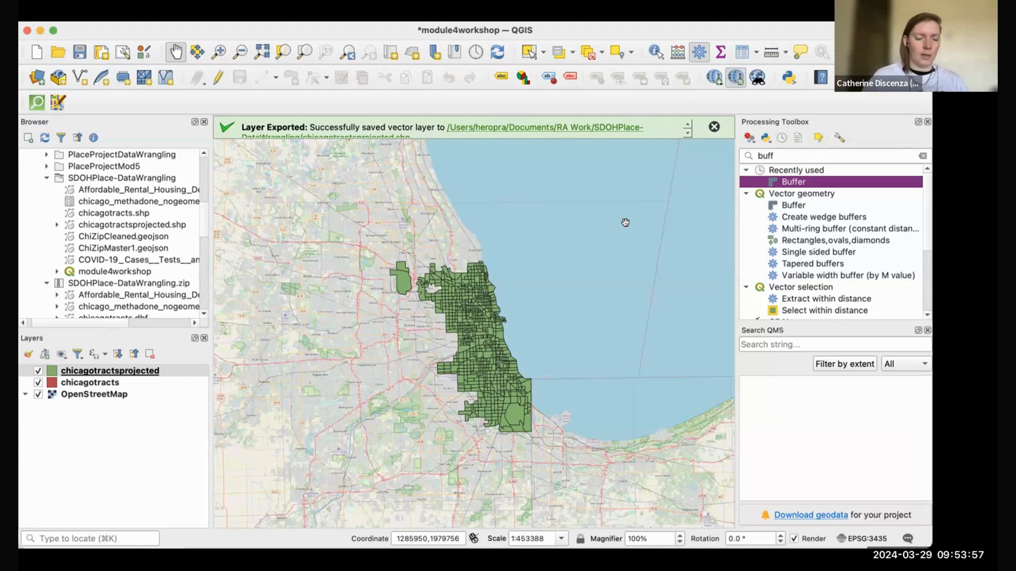
Step: Hide the red chicagotracts layer so only the green projected tracts show over OpenStreetMap
{"action": "right_click", "coordinate": [118, 394]}
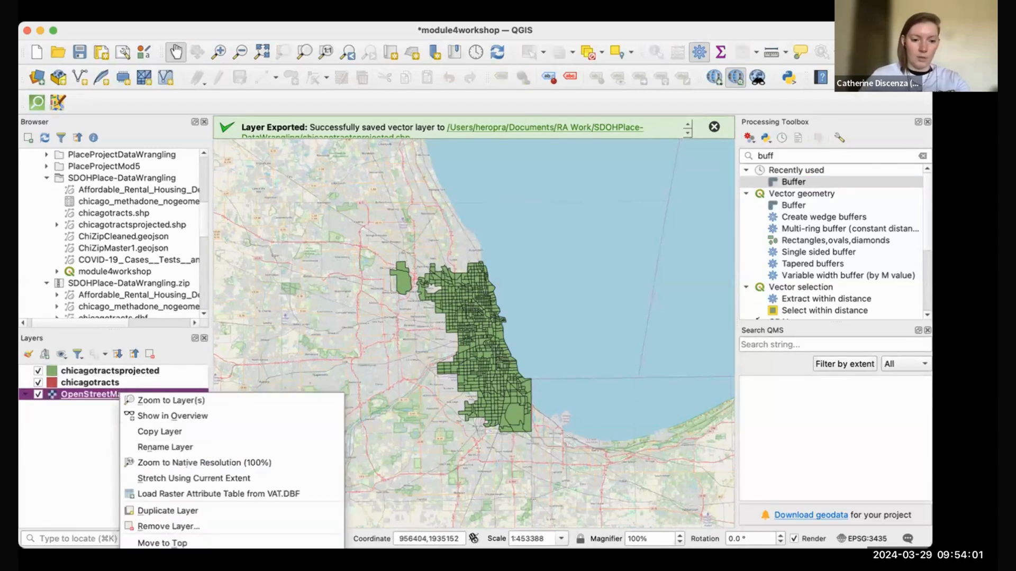
{"action": "left_click", "coordinate": [30, 437]}
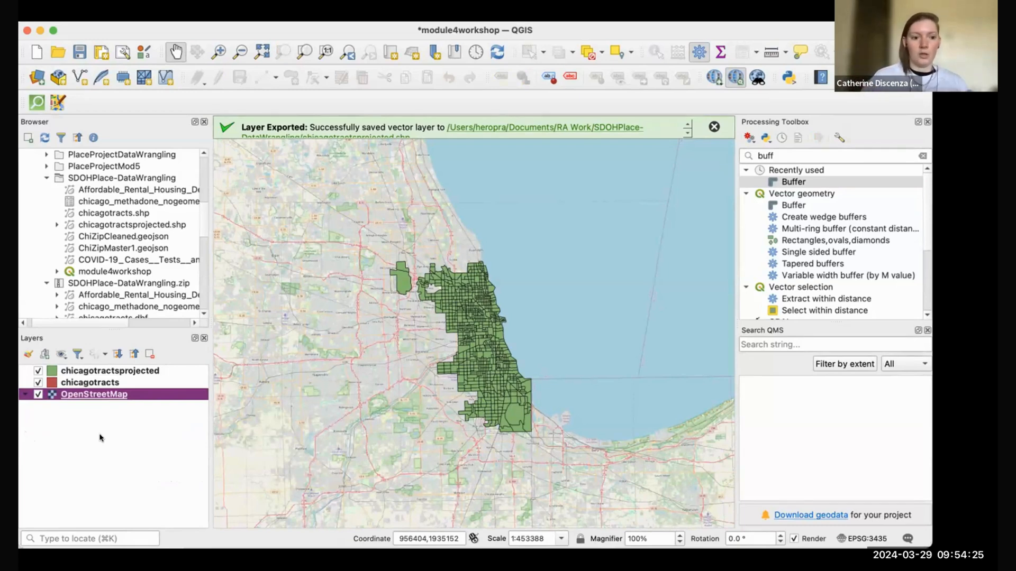
{"action": "left_click", "coordinate": [38, 383]}
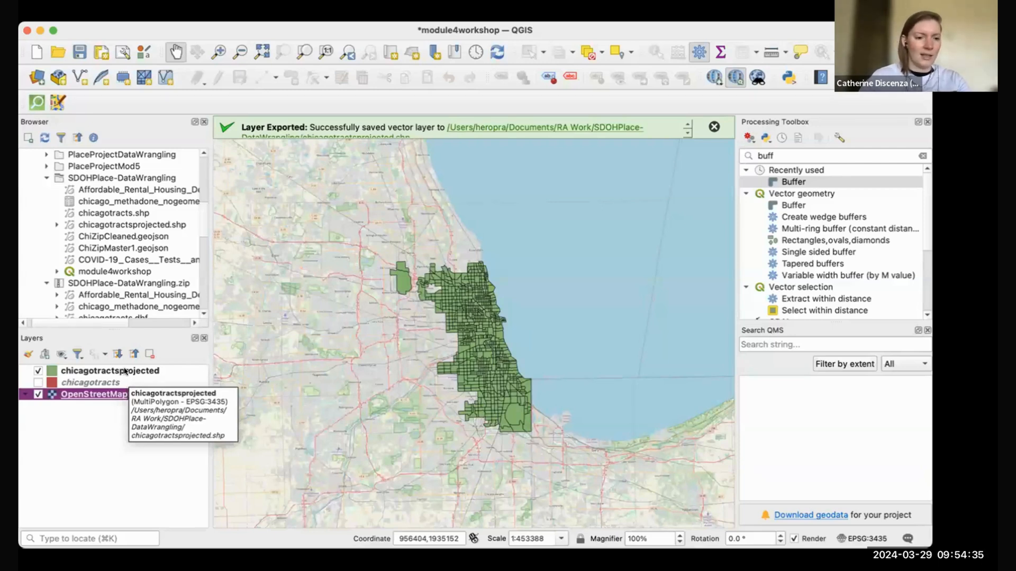
{"action": "left_click", "coordinate": [868, 539]}
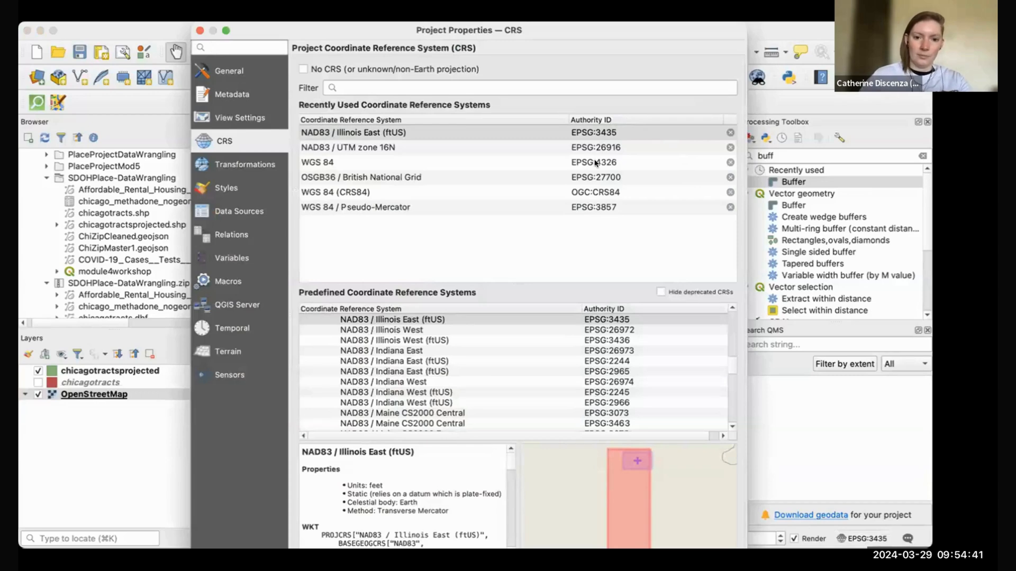
{"action": "left_click", "coordinate": [618, 162]}
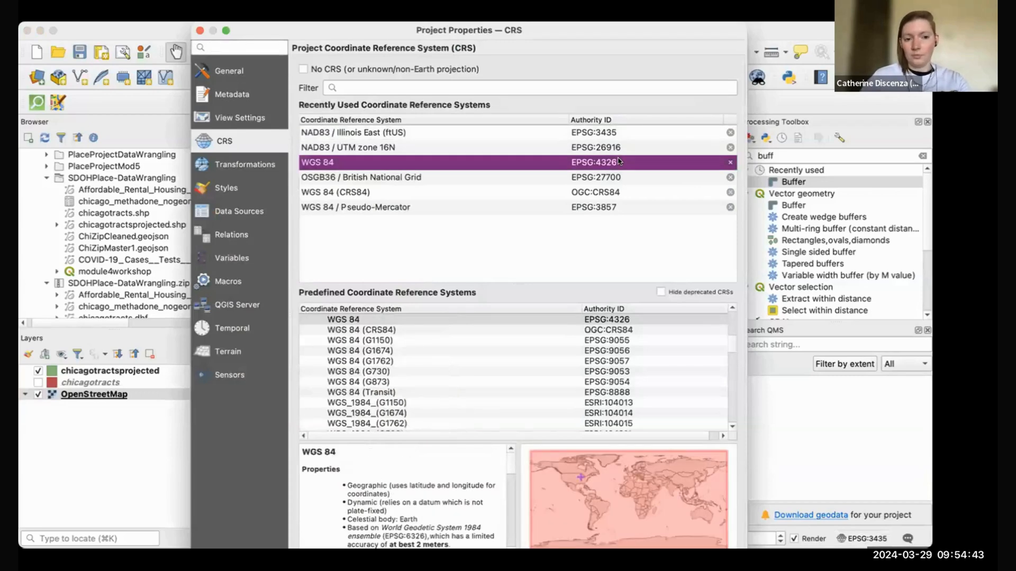
{"action": "left_click", "coordinate": [623, 132]}
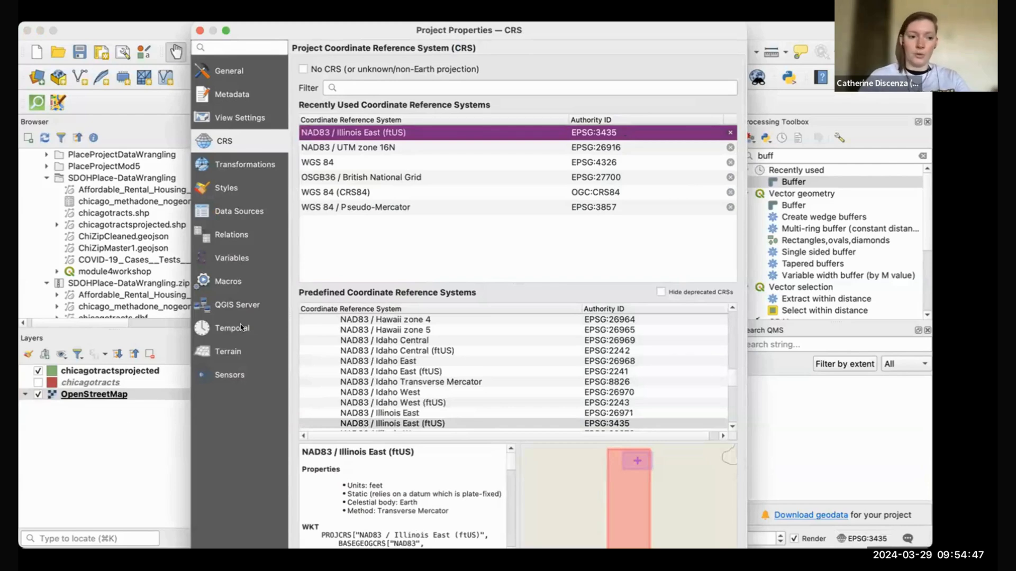
{"action": "left_click", "coordinate": [651, 528]}
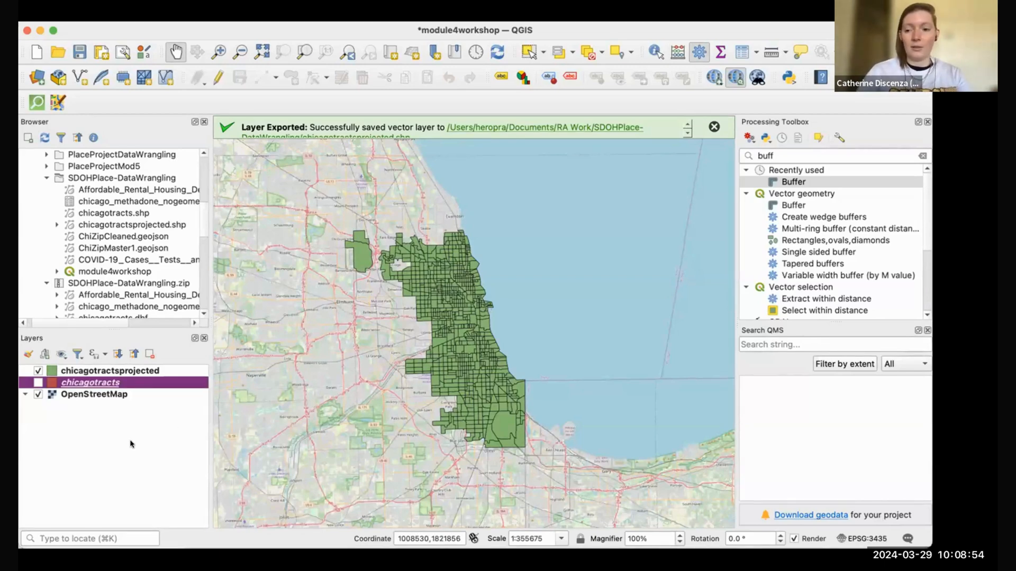
Step: Show the original chicagotracts layer again, hide the projected tracts, and open the Layer menu
{"action": "left_click", "coordinate": [38, 382]}
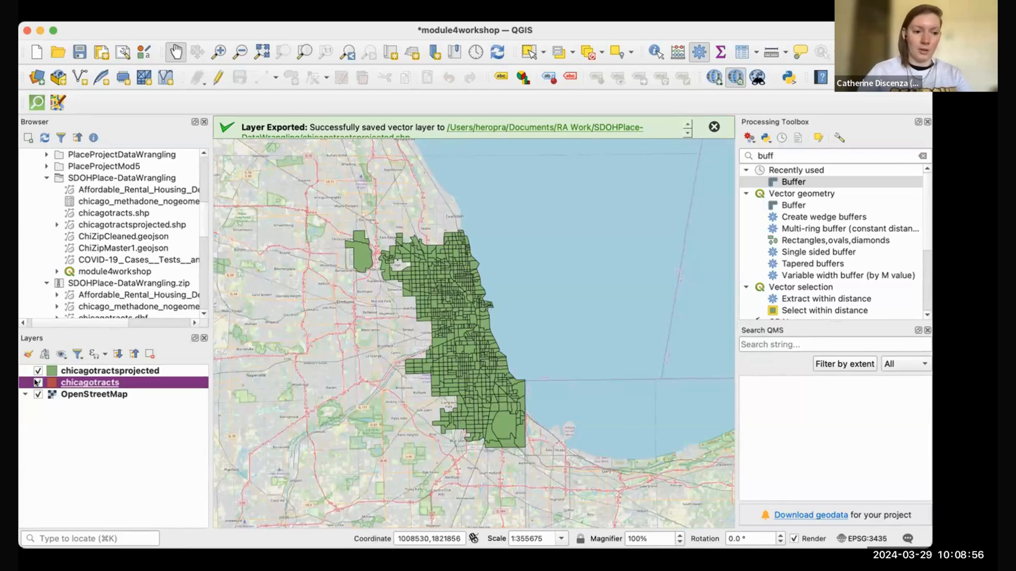
{"action": "left_click", "coordinate": [37, 371]}
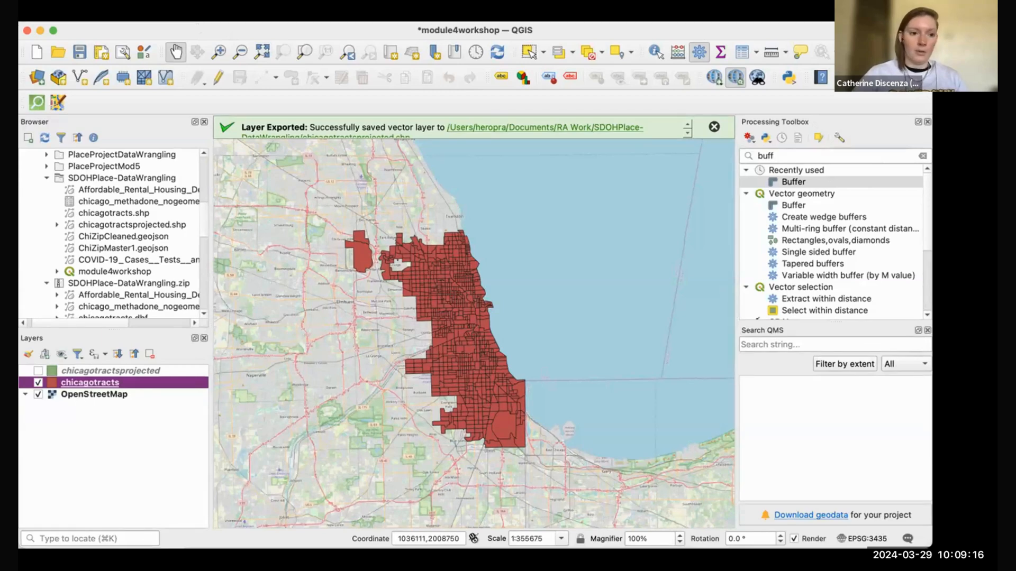
{"action": "left_click", "coordinate": [197, 16]}
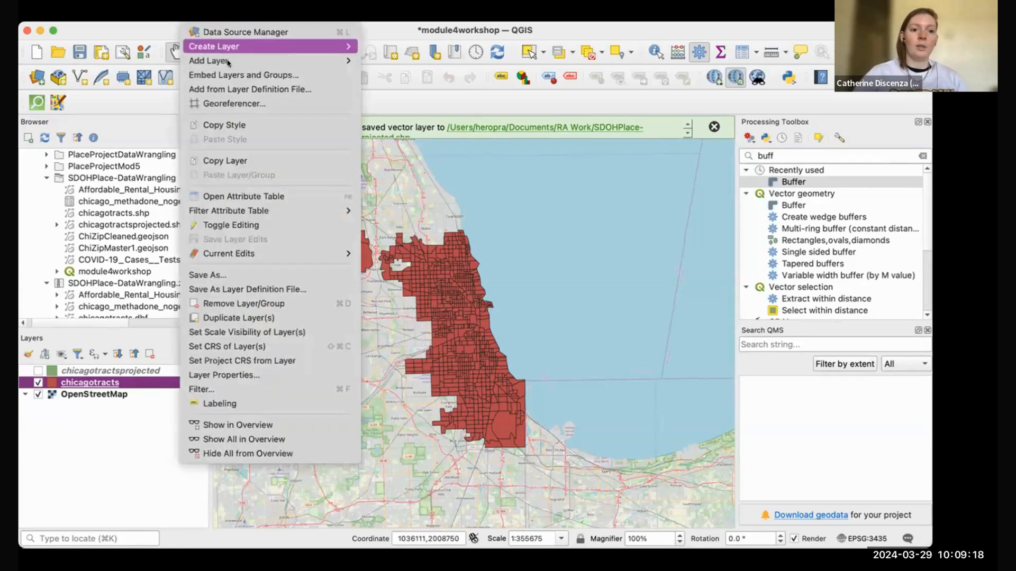
Step: Start adding a delimited text (CSV) layer via Layer > Add Layer > Add Delimited Text Layer
{"action": "mouse_move", "coordinate": [229, 66]}
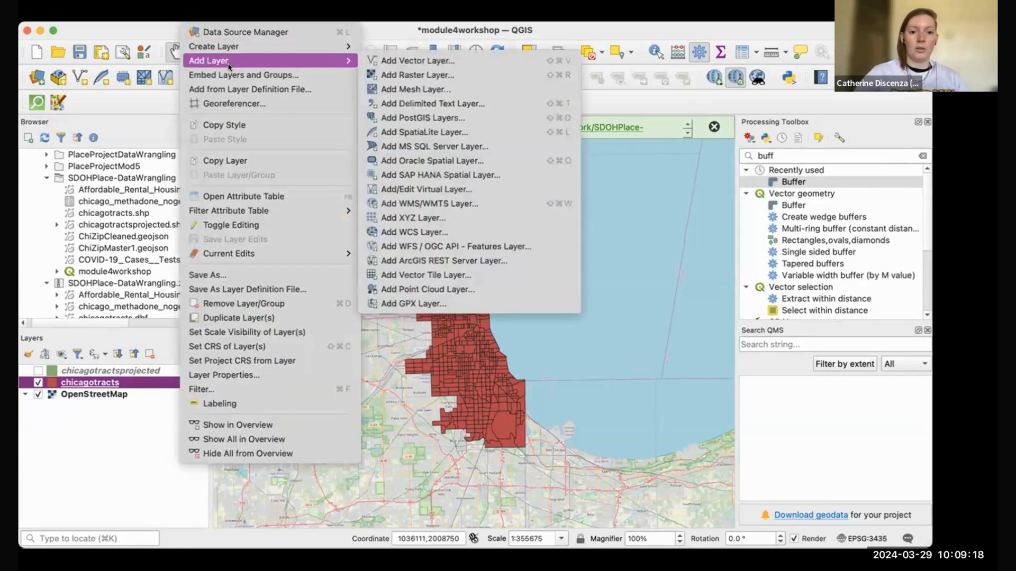
{"action": "left_click", "coordinate": [492, 104]}
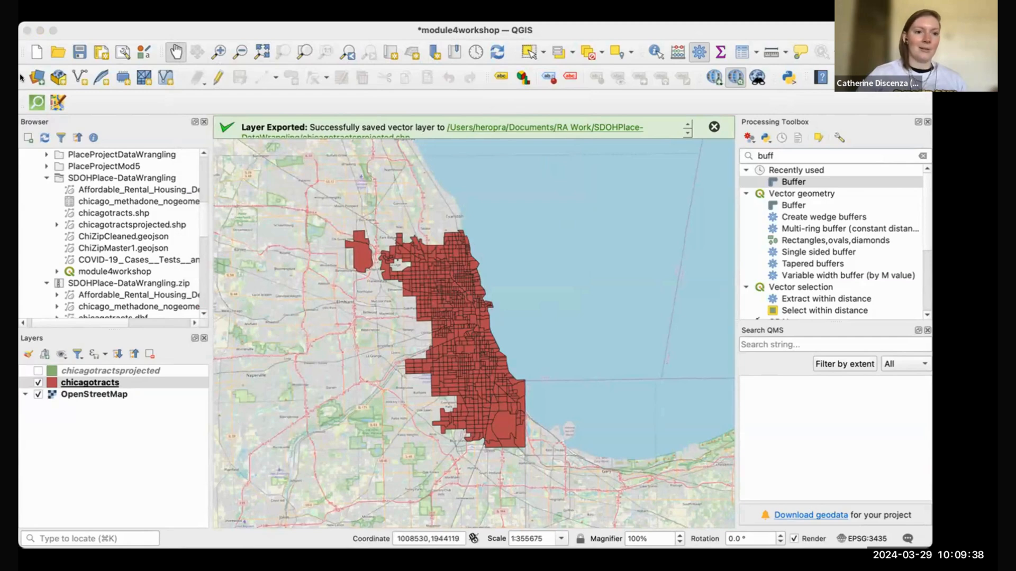
{"action": "left_click", "coordinate": [199, 15]}
{"action": "mouse_move", "coordinate": [219, 61]}
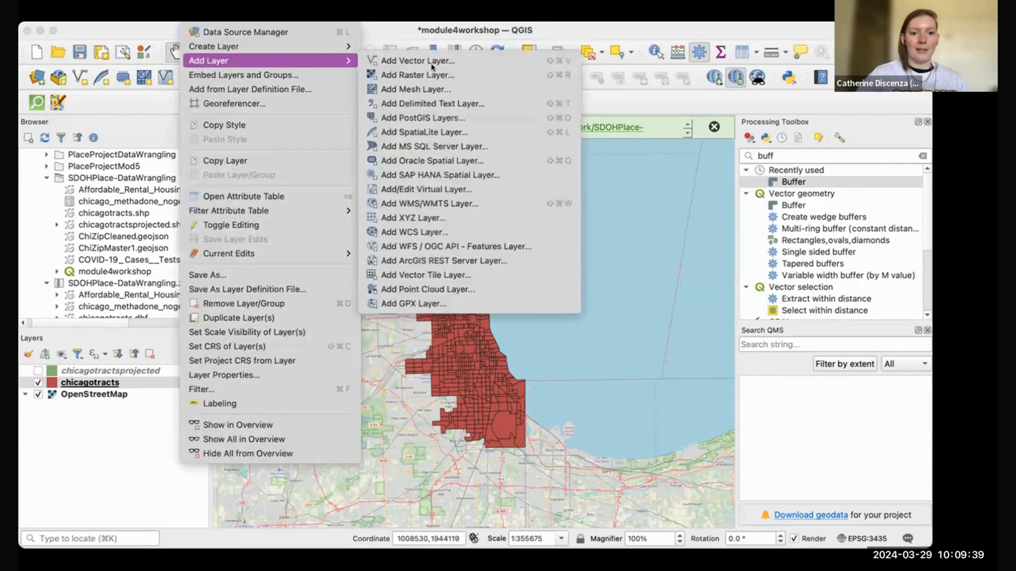
{"action": "left_click", "coordinate": [499, 102]}
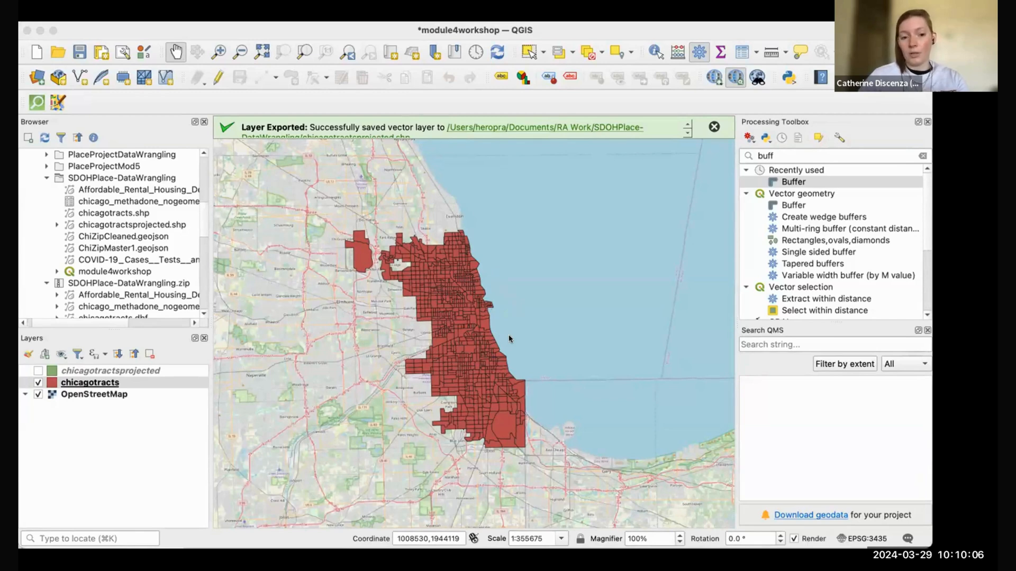
Step: Load the Affordable_Rental_Housing_Developments CSV as orange points and zoom the map onto Chicago
{"action": "left_click", "coordinate": [720, 521]}
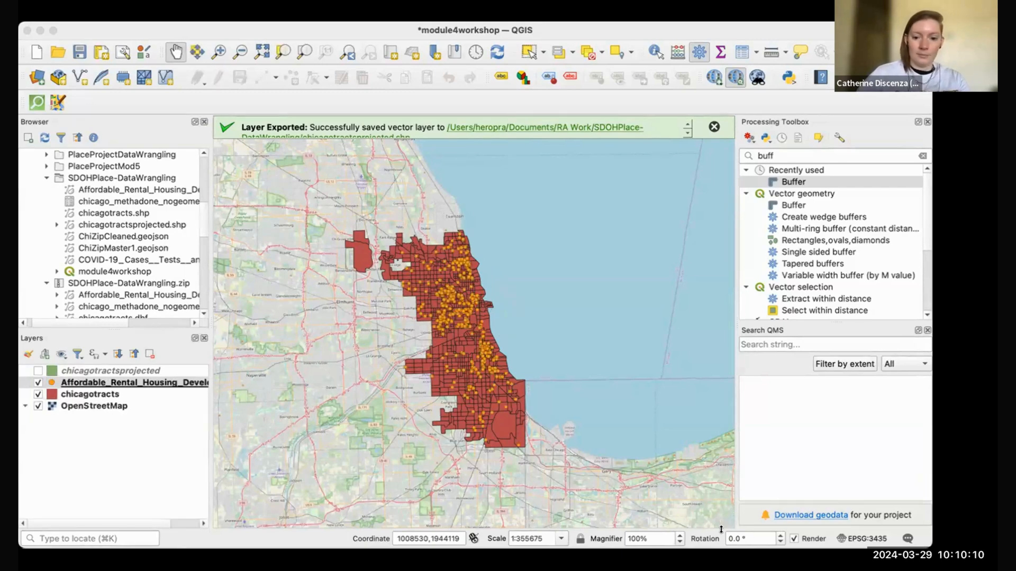
{"action": "left_click", "coordinate": [767, 523]}
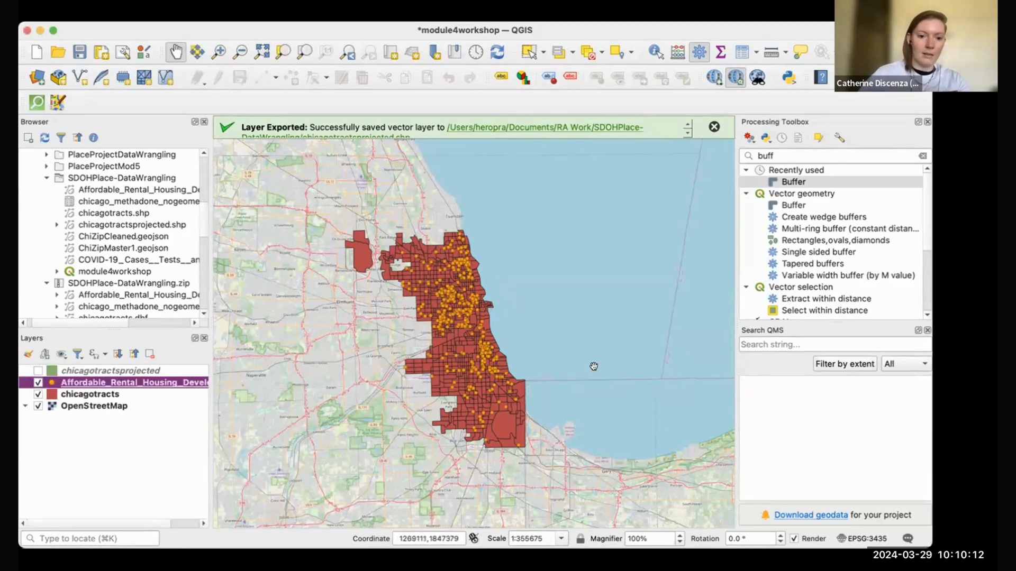
{"action": "scroll", "coordinate": [545, 364], "scroll_direction": "up", "scroll_amount": 3}
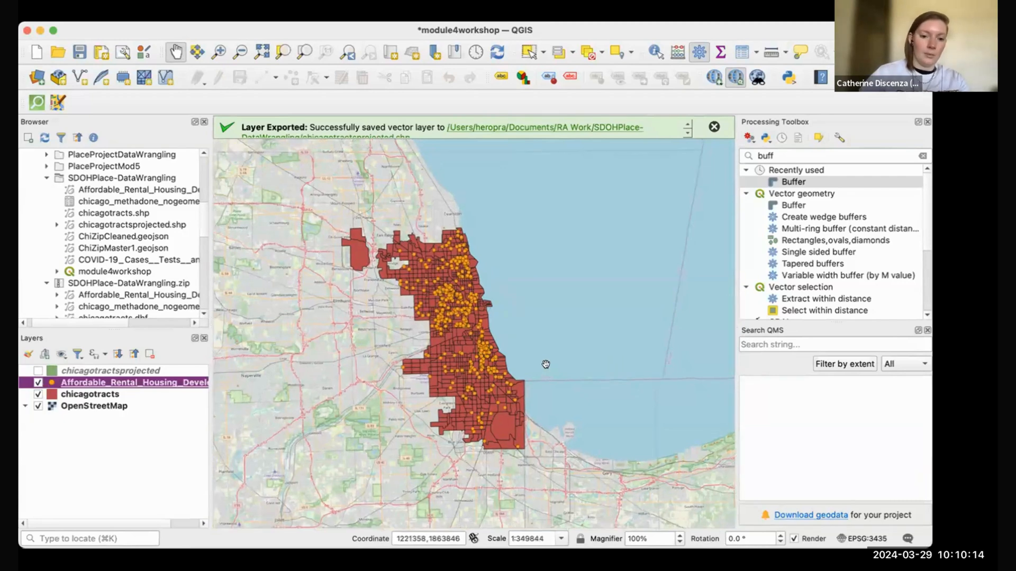
{"action": "left_click_drag", "start_coordinate": [494, 326], "coordinate": [590, 327]}
{"action": "scroll", "coordinate": [590, 326], "scroll_direction": "up", "scroll_amount": 3}
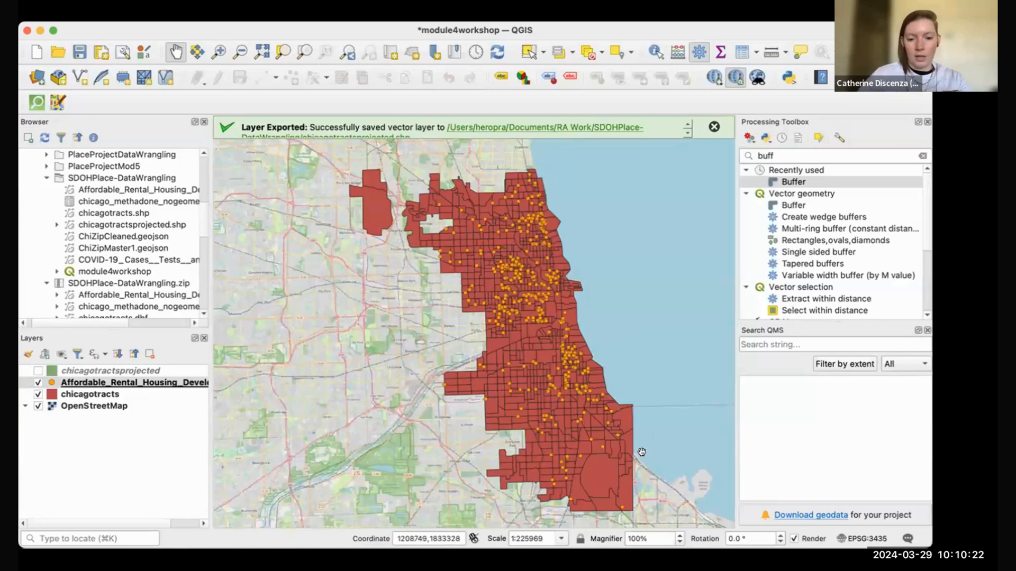
{"action": "scroll", "coordinate": [659, 403], "scroll_direction": "up", "scroll_amount": 1}
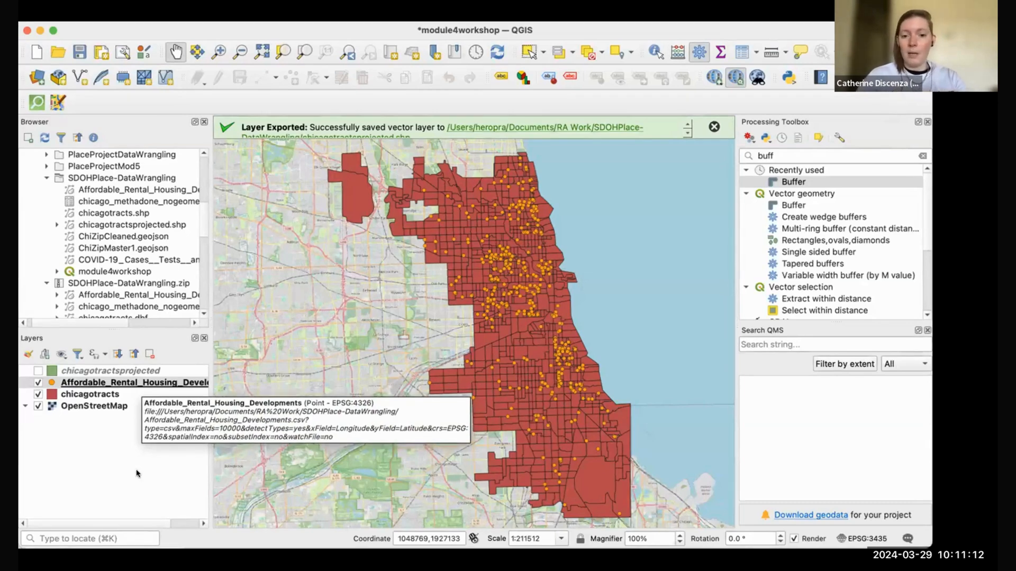
Step: Export the housing points to GeoJSON file affhousingdev, add it to the map, and hide the CSV layer
{"action": "right_click", "coordinate": [136, 382]}
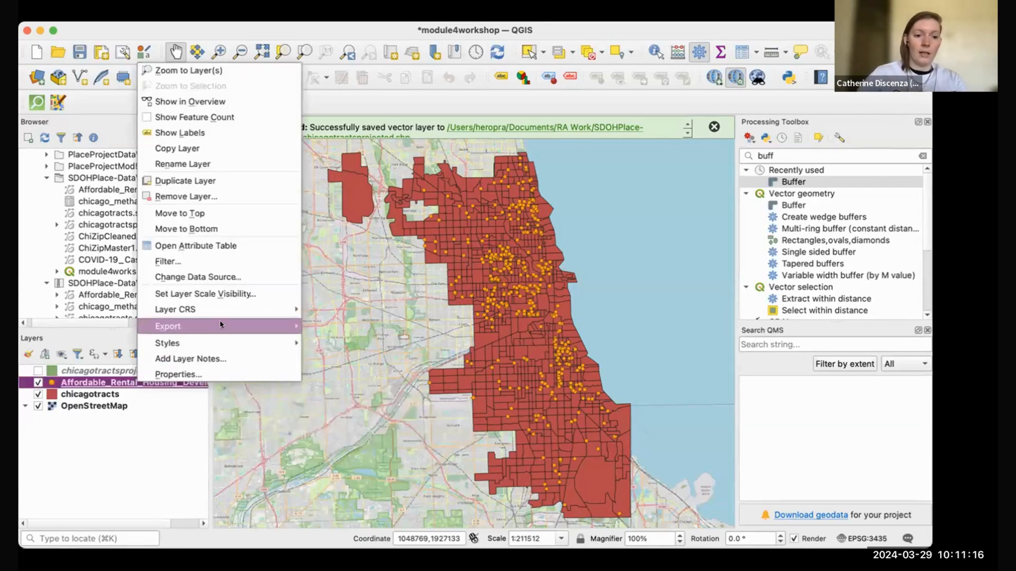
{"action": "mouse_move", "coordinate": [221, 324]}
{"action": "left_click", "coordinate": [361, 325]}
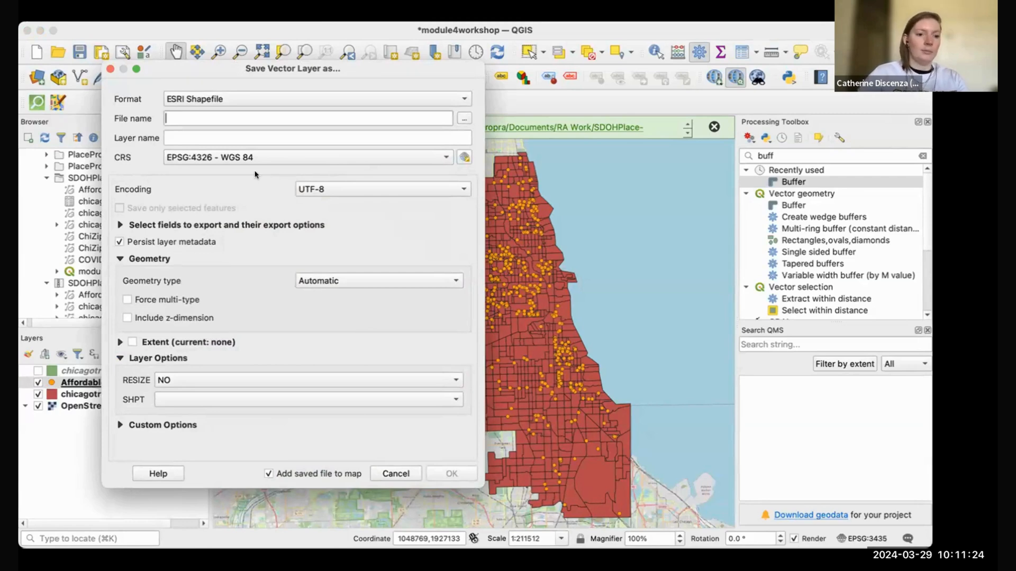
{"action": "left_click", "coordinate": [461, 96]}
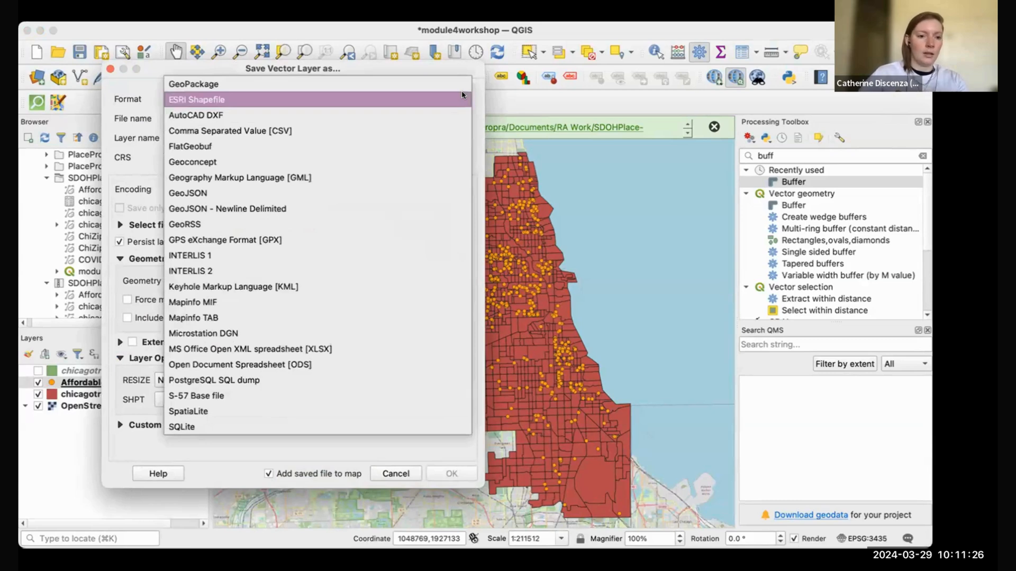
{"action": "left_click", "coordinate": [405, 192]}
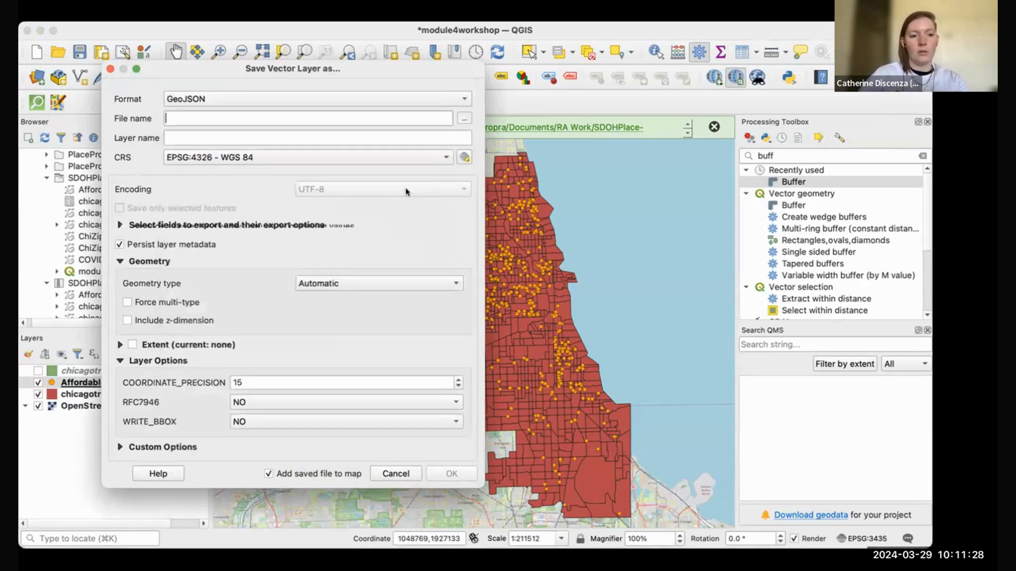
{"action": "left_click", "coordinate": [464, 118]}
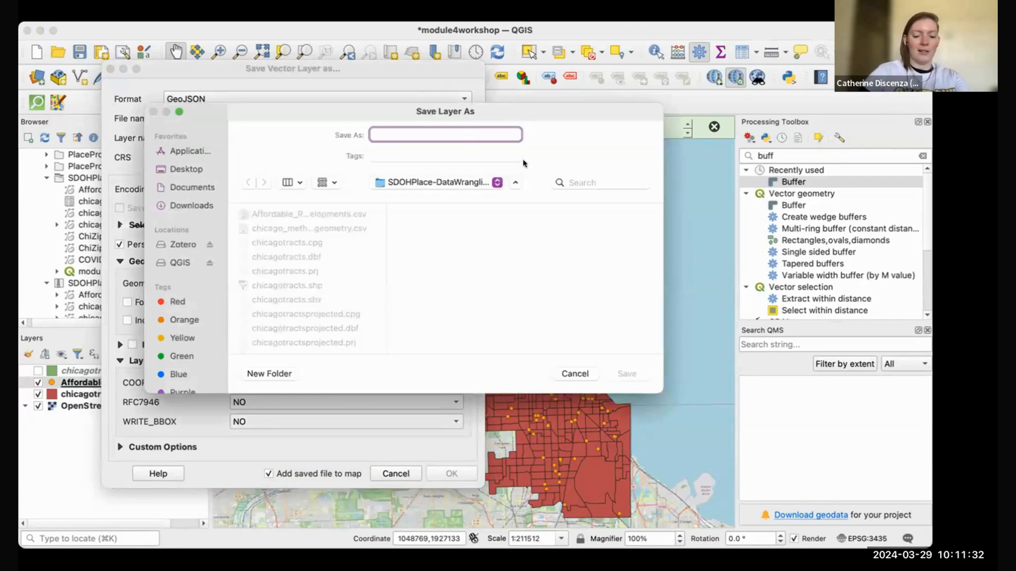
{"action": "type", "text": "affhousingdev"}
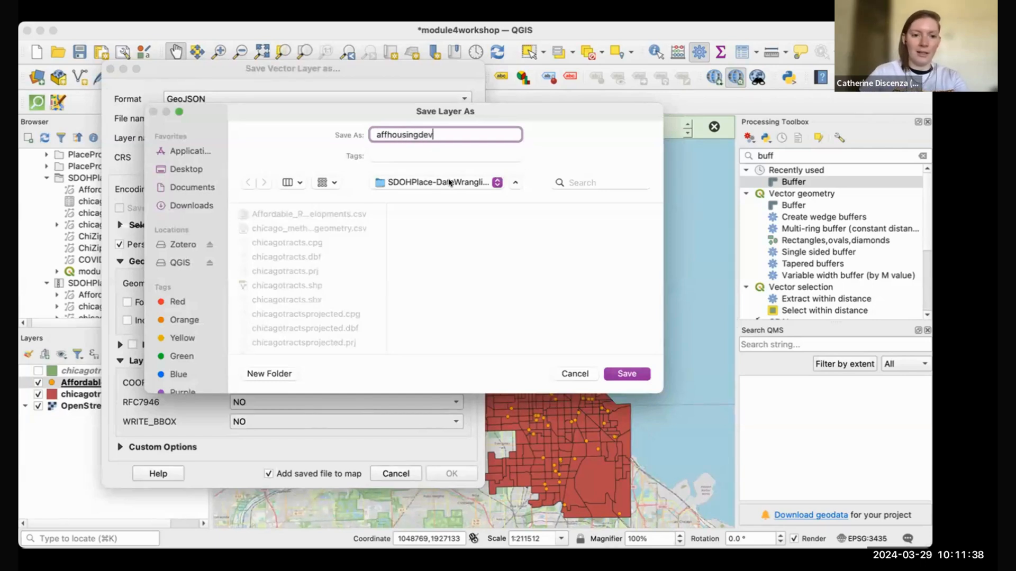
{"action": "left_click", "coordinate": [626, 374]}
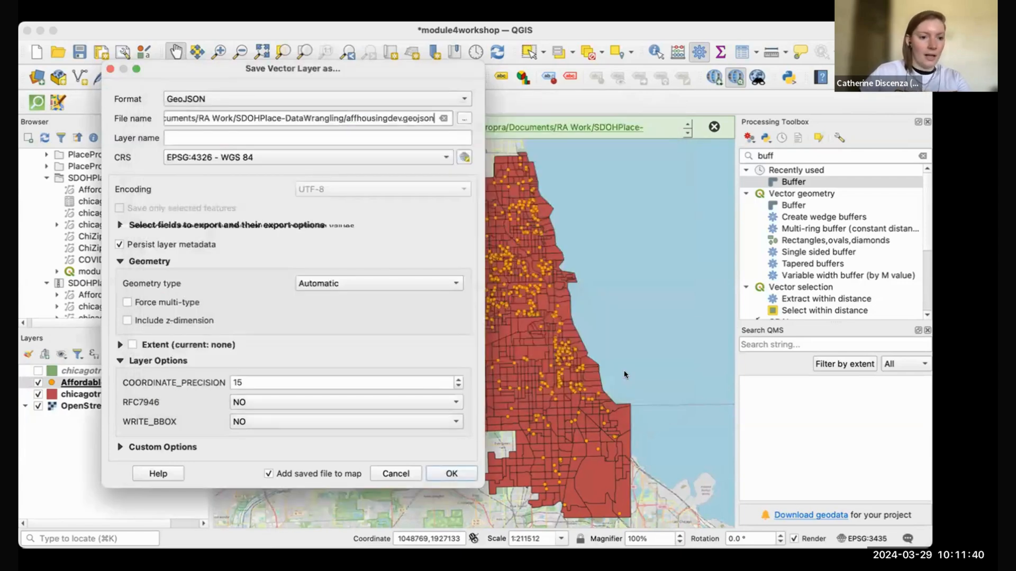
{"action": "left_click", "coordinate": [450, 473]}
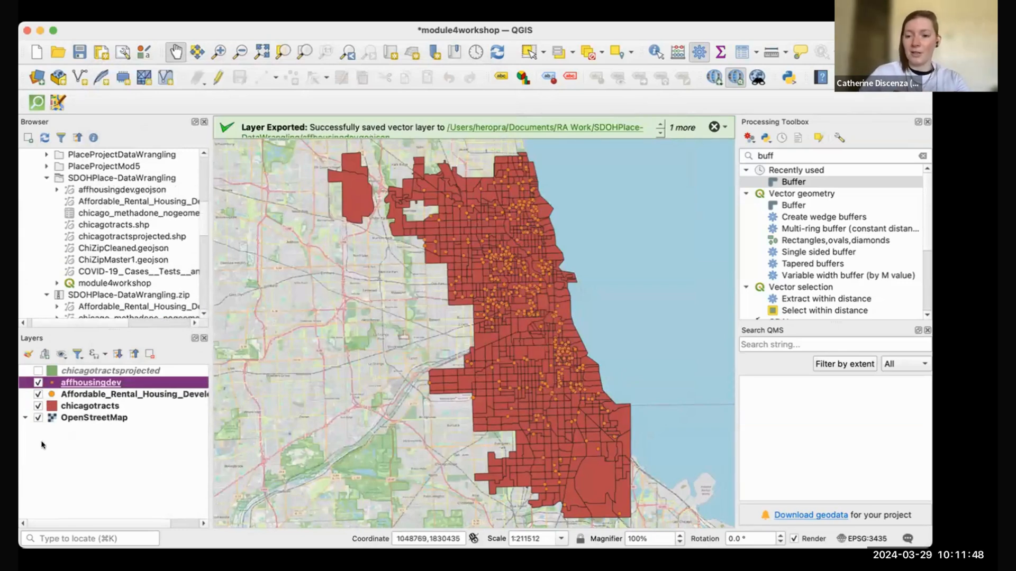
{"action": "left_click", "coordinate": [38, 395]}
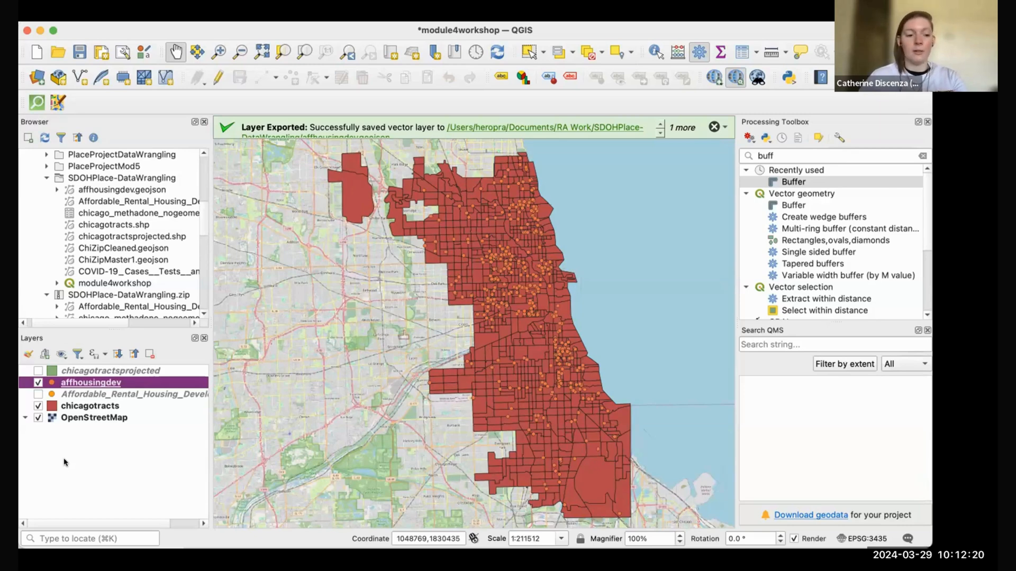
Step: Change the affhousingdev point colour from orange to blue using the layer's colour wheel
{"action": "right_click", "coordinate": [52, 382]}
{"action": "mouse_move", "coordinate": [76, 347]}
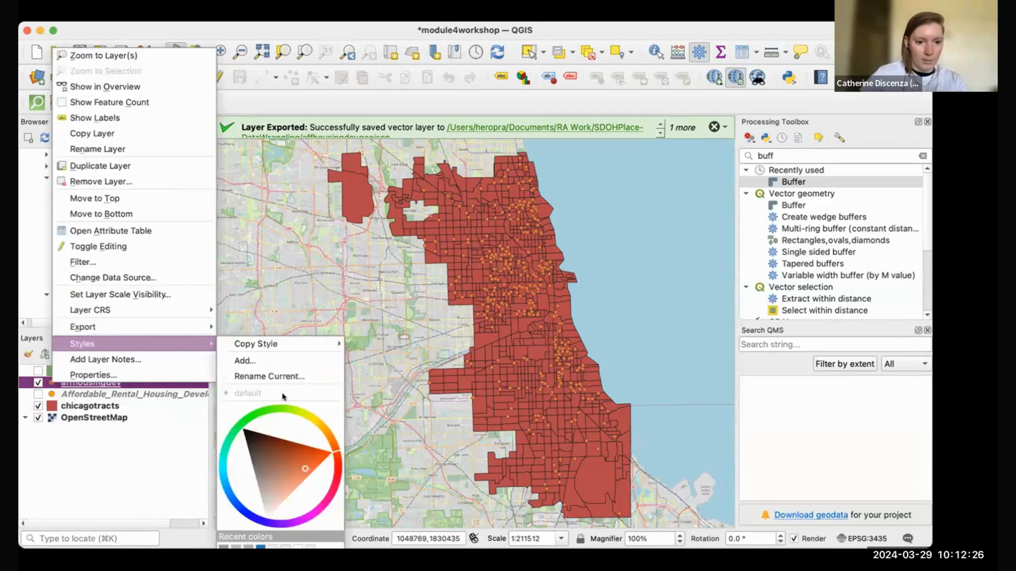
{"action": "left_click_drag", "start_coordinate": [334, 452], "coordinate": [245, 409]}
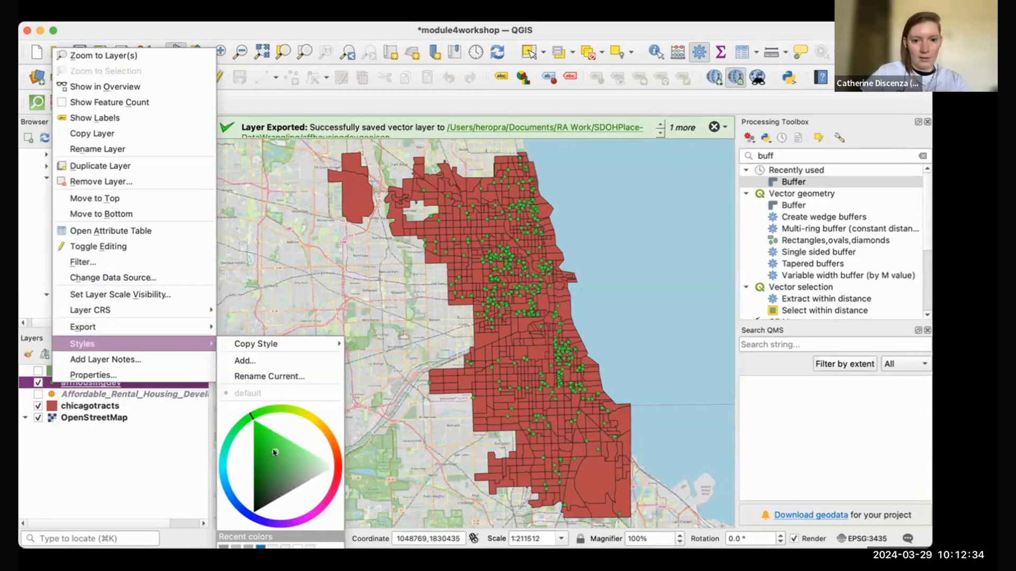
{"action": "mouse_move", "coordinate": [253, 420]}
{"action": "left_mouse_down"}
{"action": "mouse_move", "coordinate": [229, 438]}
{"action": "mouse_move", "coordinate": [222, 483]}
{"action": "left_mouse_up"}
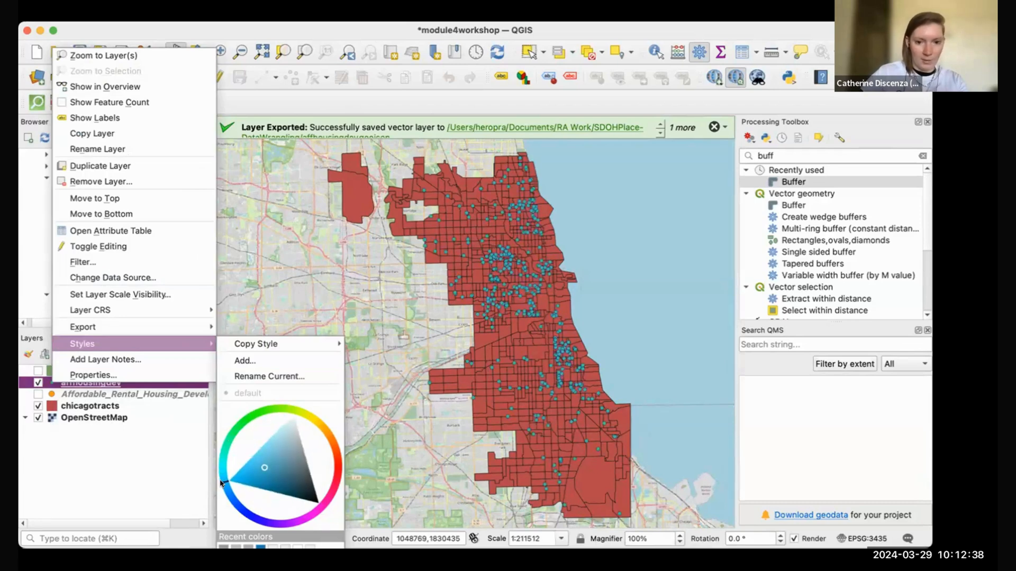
{"action": "left_click", "coordinate": [144, 490]}
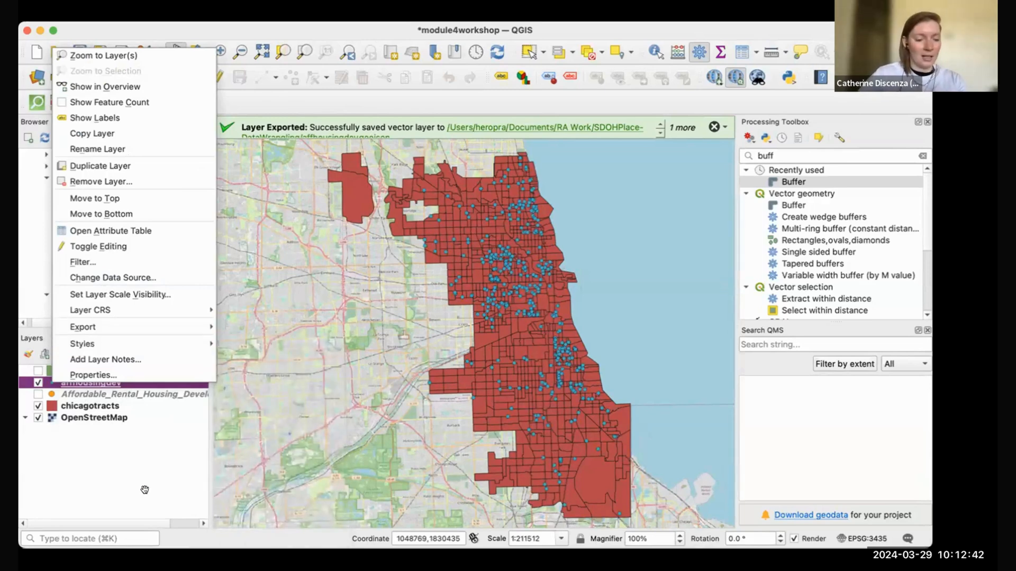
{"action": "left_click", "coordinate": [129, 479]}
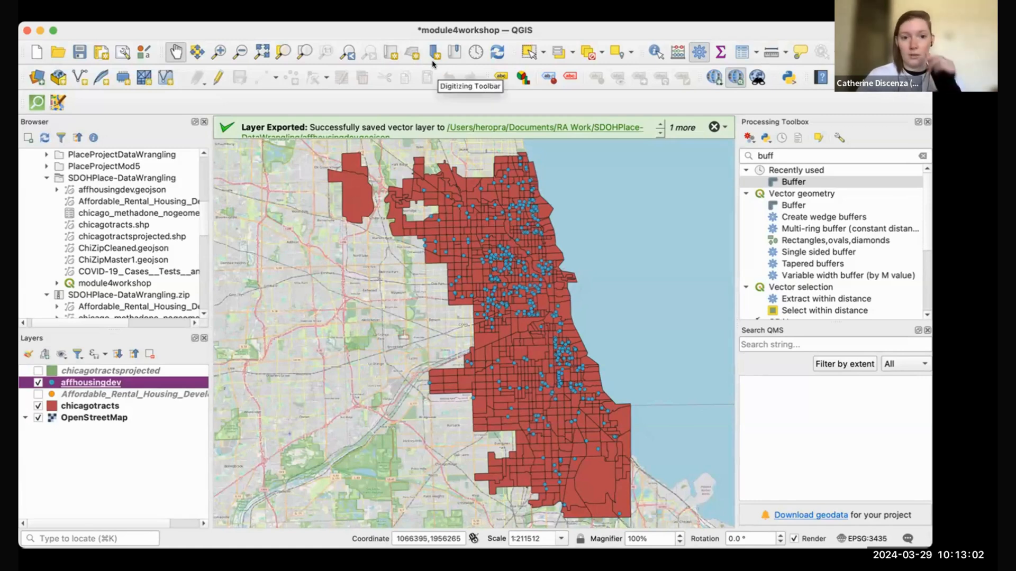
{"action": "left_click", "coordinate": [405, 30]}
{"action": "left_click", "coordinate": [406, 32]}
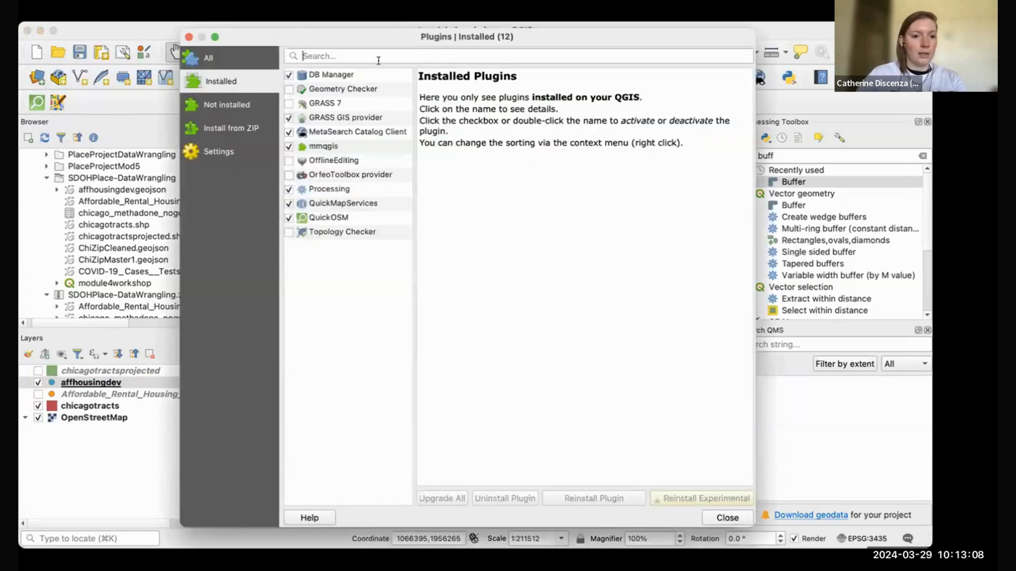
{"action": "left_click", "coordinate": [338, 146]}
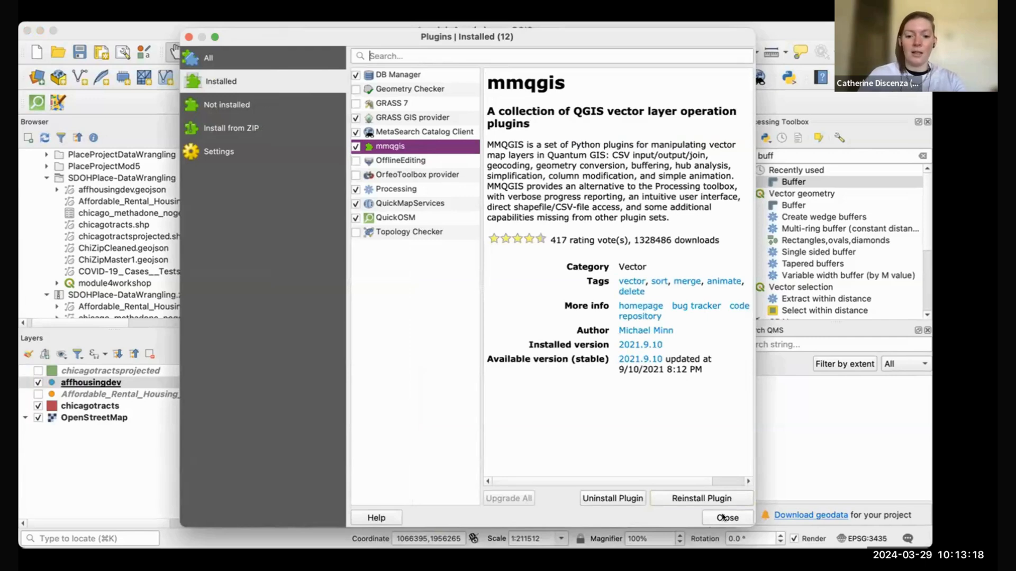
{"action": "left_click", "coordinate": [724, 518]}
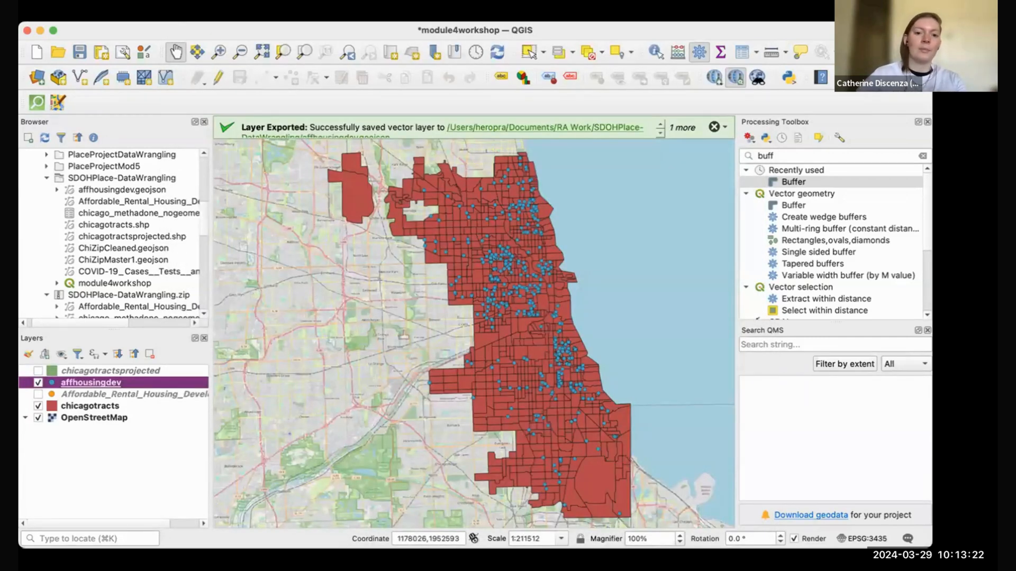
Step: Open the mmqgis Web Service Geocode tool with chicago_methadone_nogeometry.csv as the input file
{"action": "left_click", "coordinate": [516, 14]}
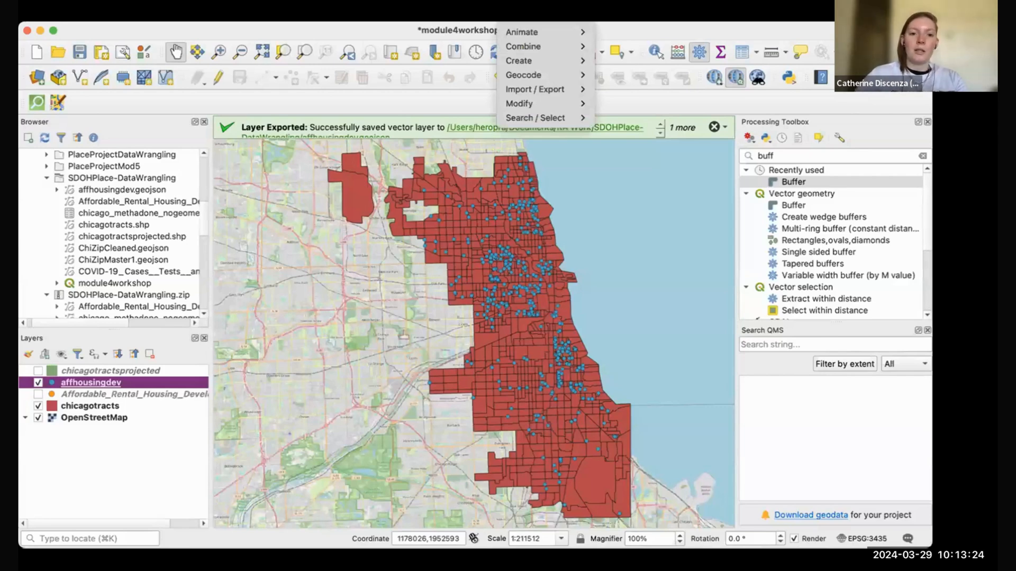
{"action": "mouse_move", "coordinate": [536, 73]}
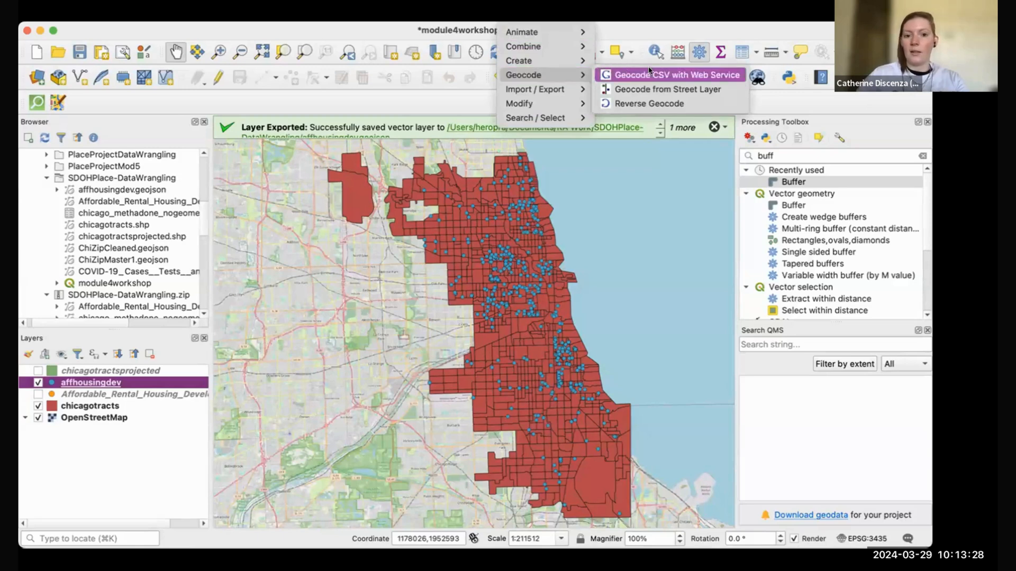
{"action": "left_click", "coordinate": [688, 75]}
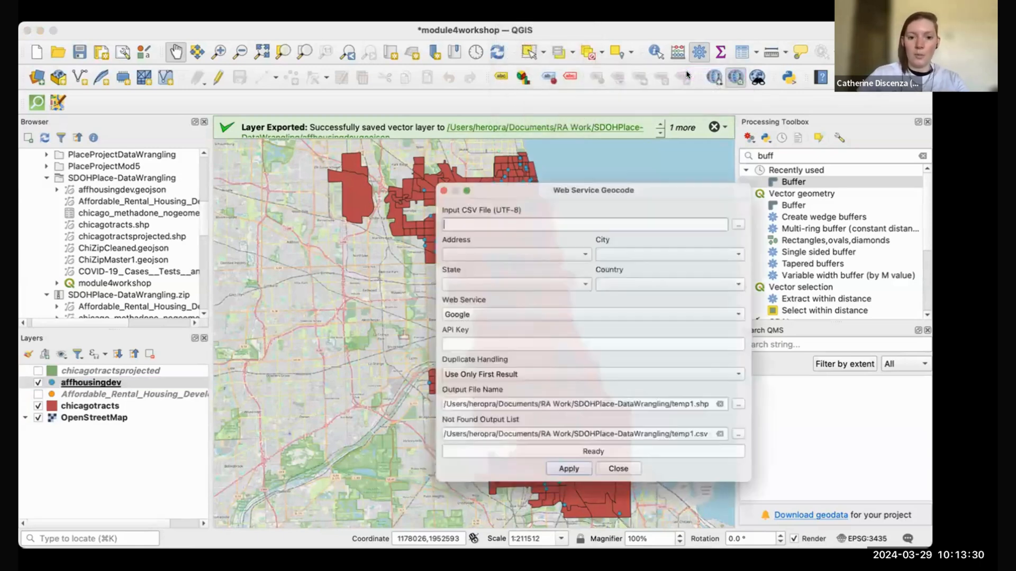
{"action": "left_click", "coordinate": [757, 212]}
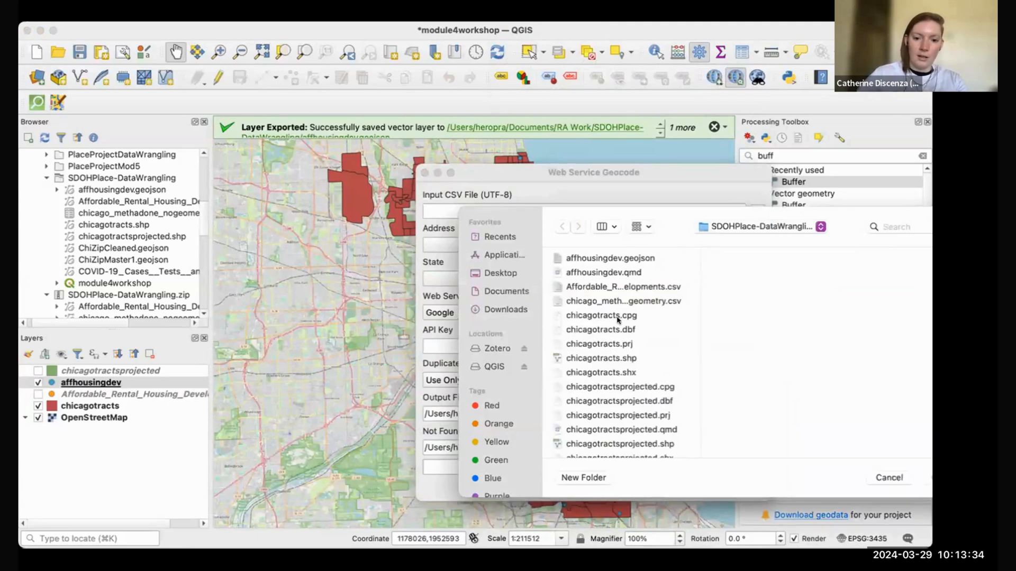
{"action": "scroll", "coordinate": [625, 379], "scroll_direction": "down", "scroll_amount": 5}
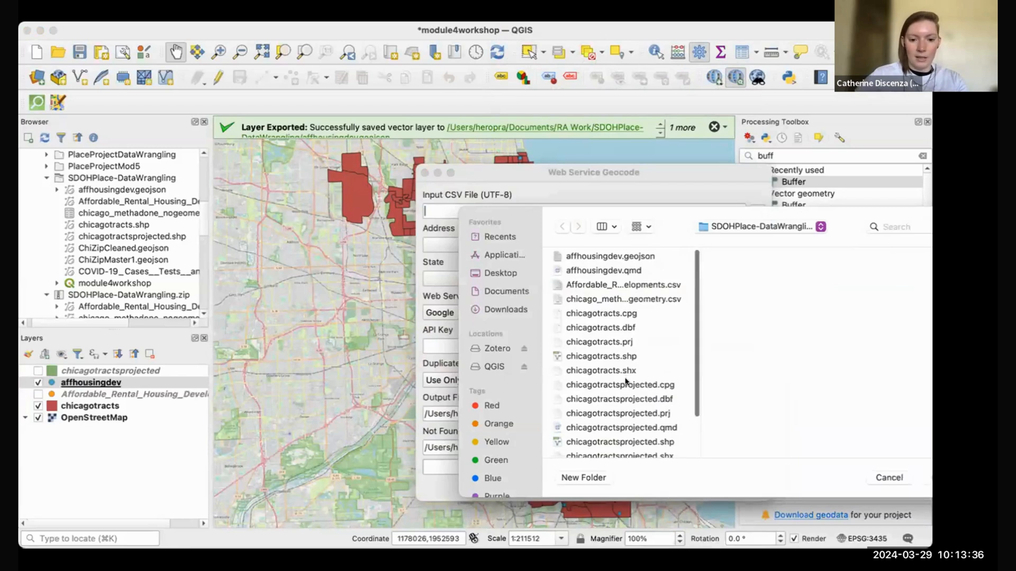
{"action": "scroll", "coordinate": [625, 381], "scroll_direction": "up", "scroll_amount": 5}
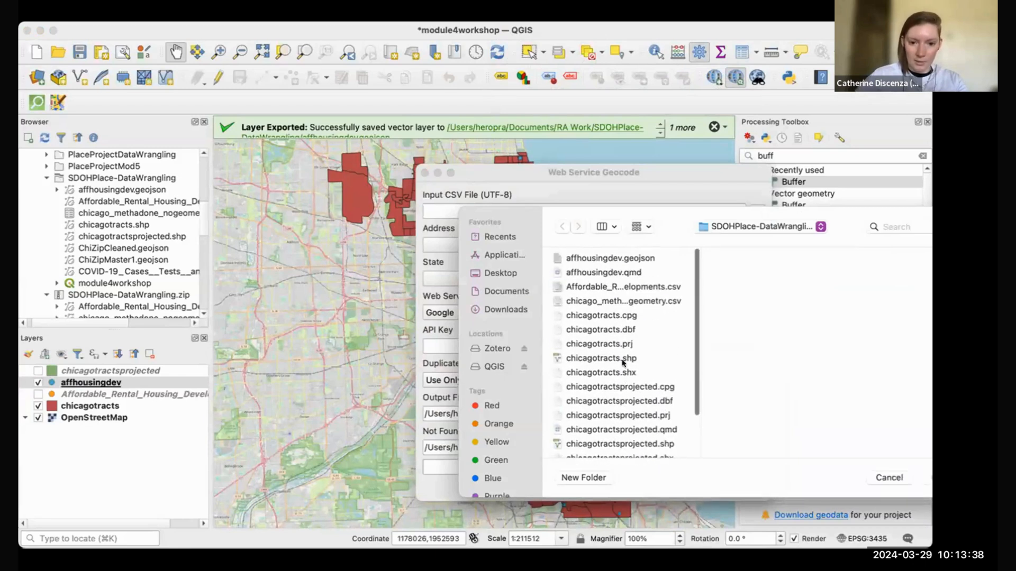
{"action": "left_click", "coordinate": [611, 301]}
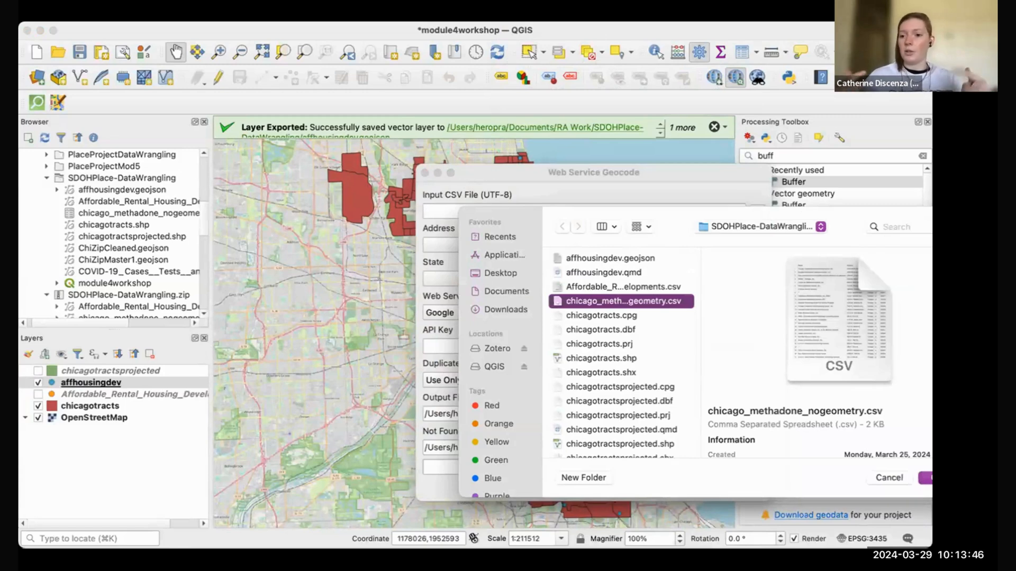
{"action": "key", "text": "Return"}
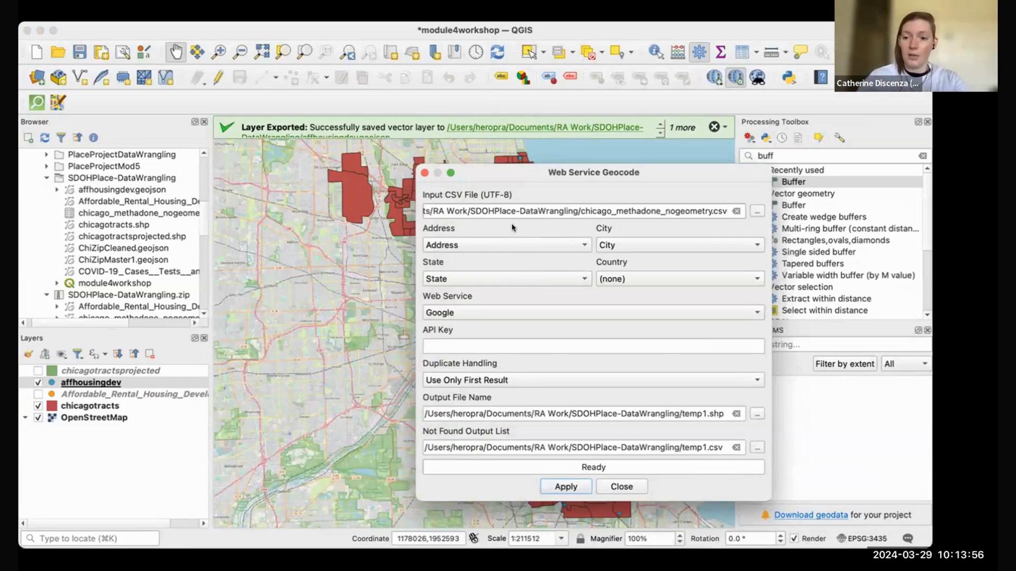
Step: Use OpenStreetMap / Nominatim, output to Methadonegeocode.shp, and write unmatched addresses to methadonegeocode.csv
{"action": "left_click", "coordinate": [532, 312]}
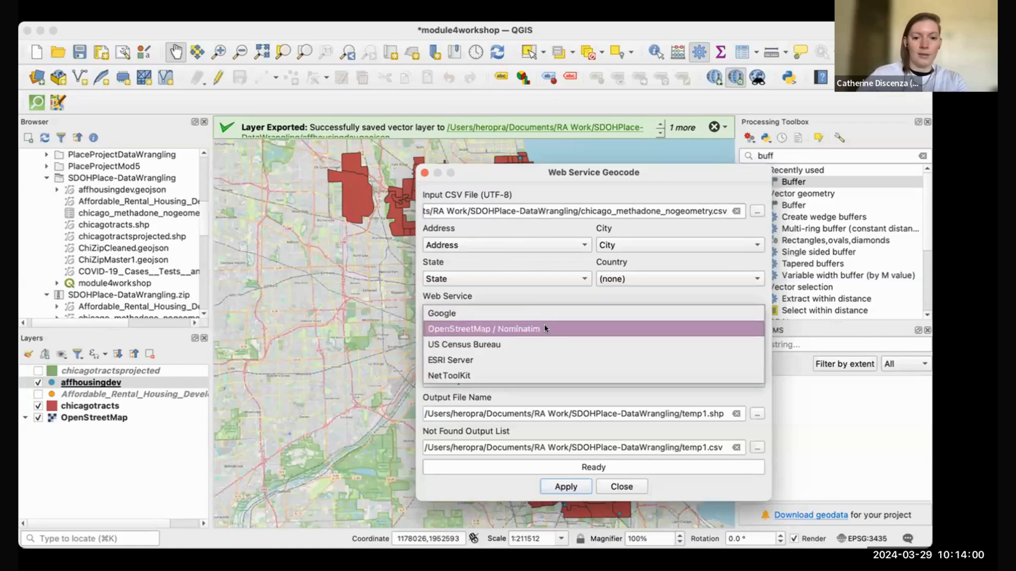
{"action": "left_click", "coordinate": [543, 328]}
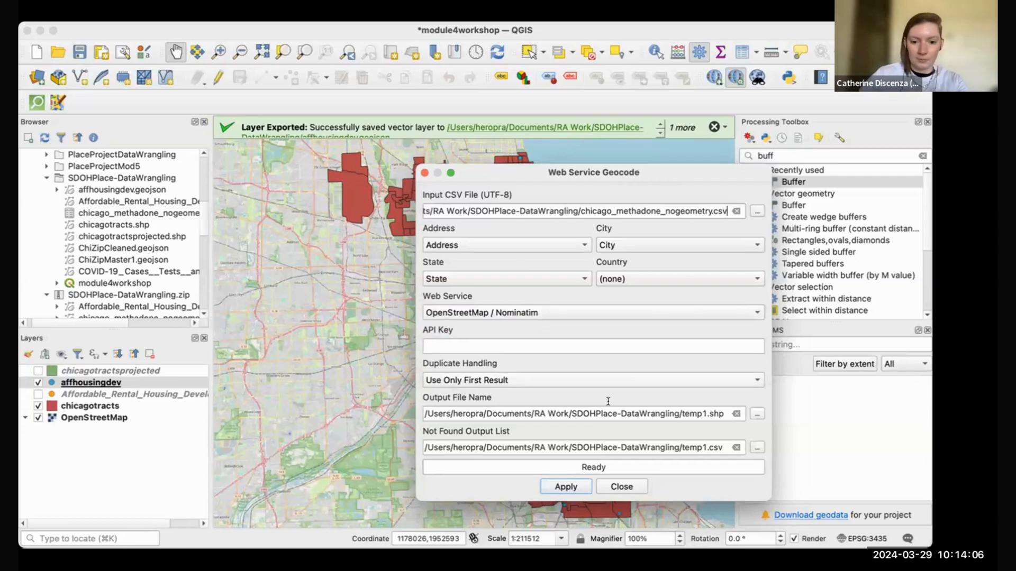
{"action": "left_click", "coordinate": [757, 414]}
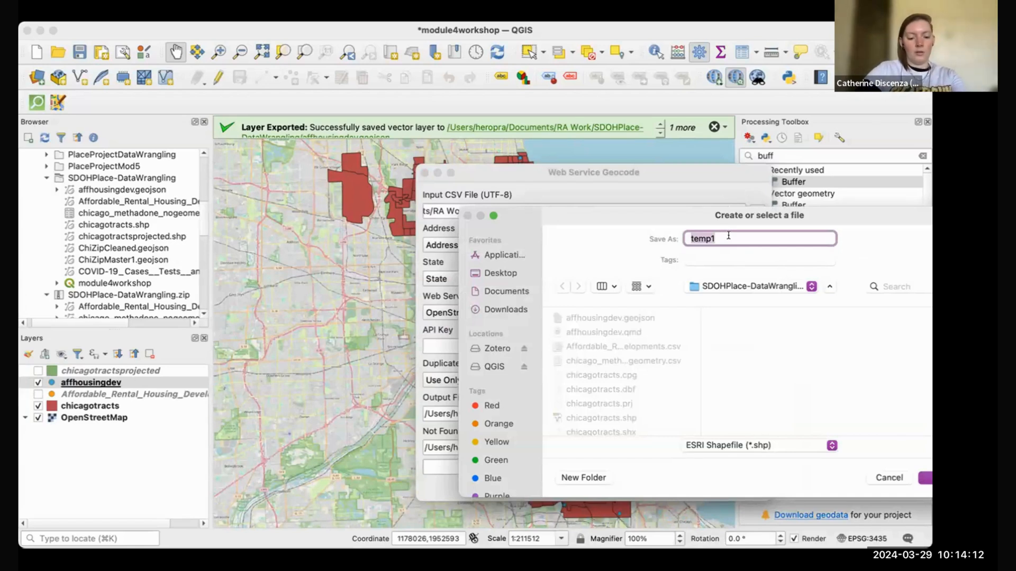
{"action": "type", "text": "Methad"}
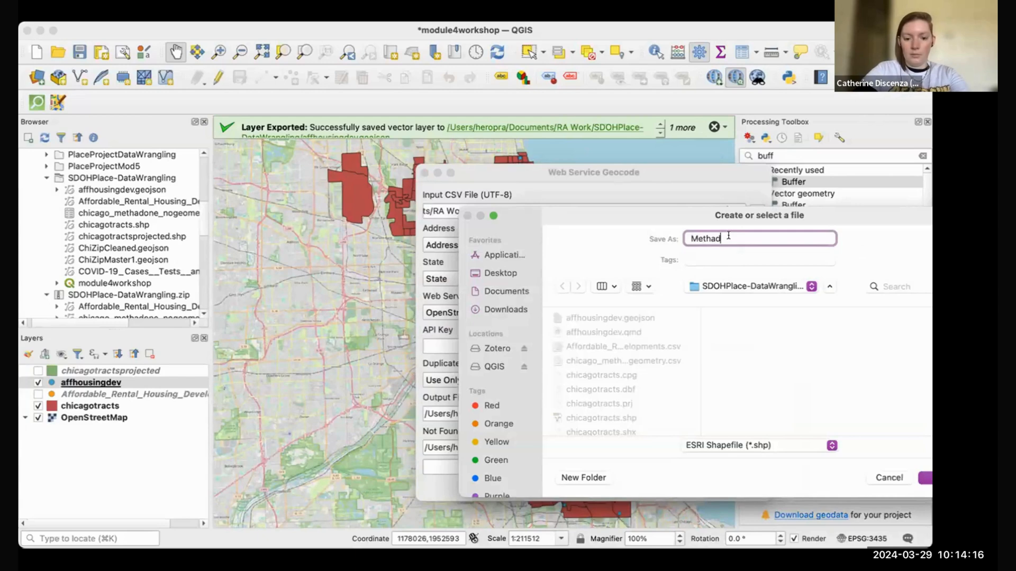
{"action": "type", "text": "onegeocode"}
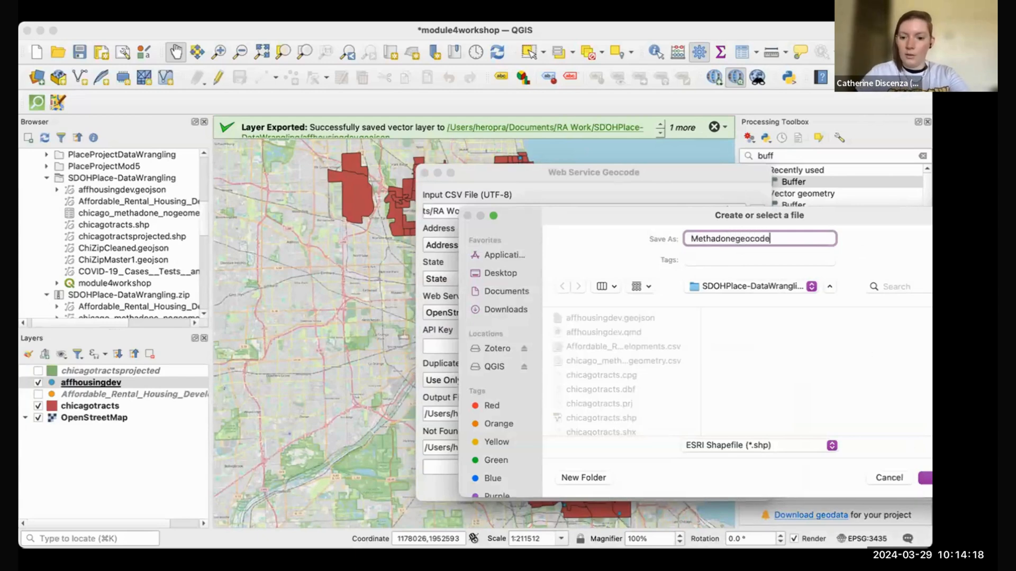
{"action": "key", "text": "Return"}
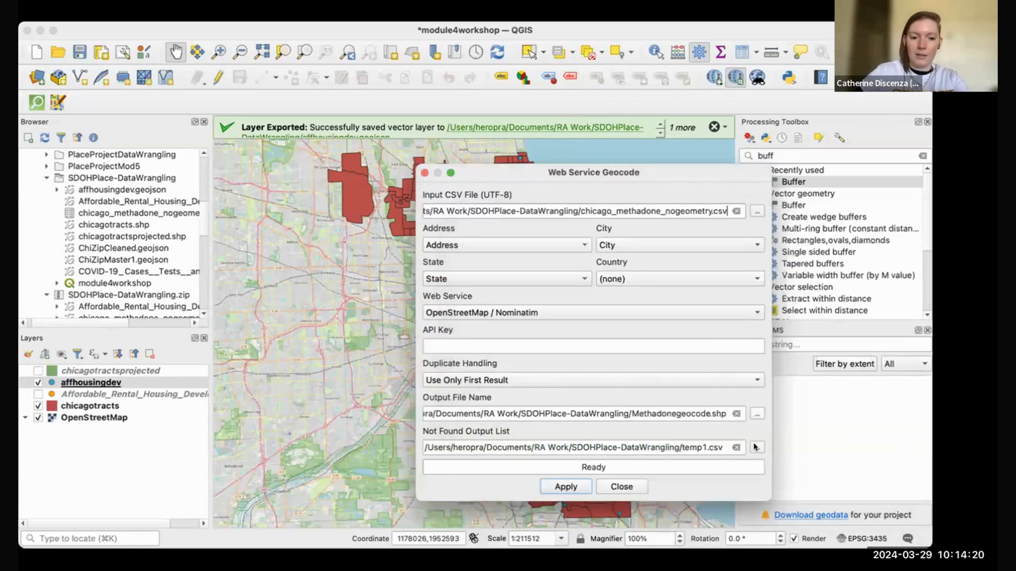
{"action": "left_click", "coordinate": [754, 447]}
{"action": "type", "text": "methadonegeocode"}
{"action": "key", "text": "Return"}
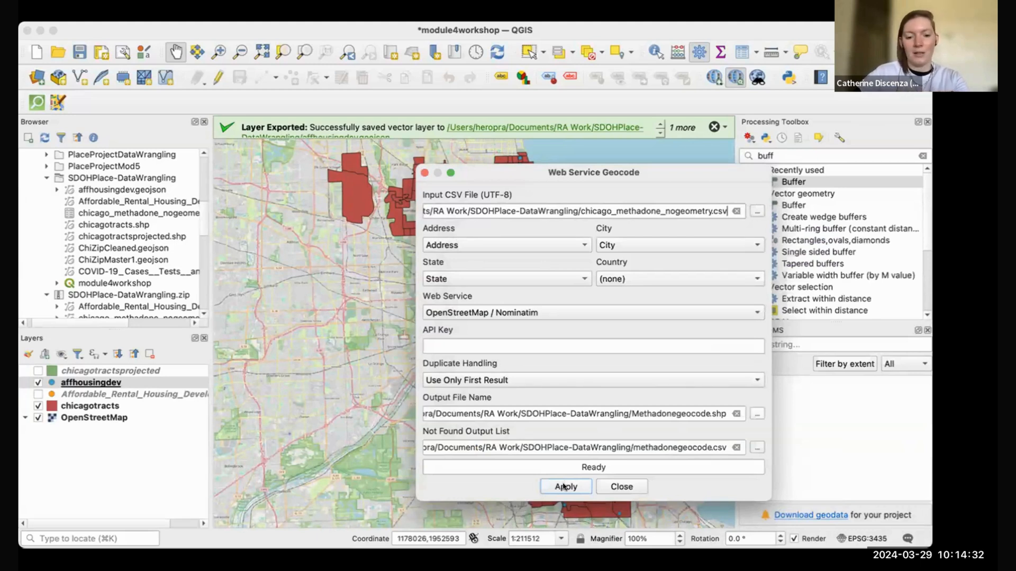
Step: Run the geocoding so all 27 of 27 addresses form the Methadonegeocode layer, then close
{"action": "left_click", "coordinate": [564, 487]}
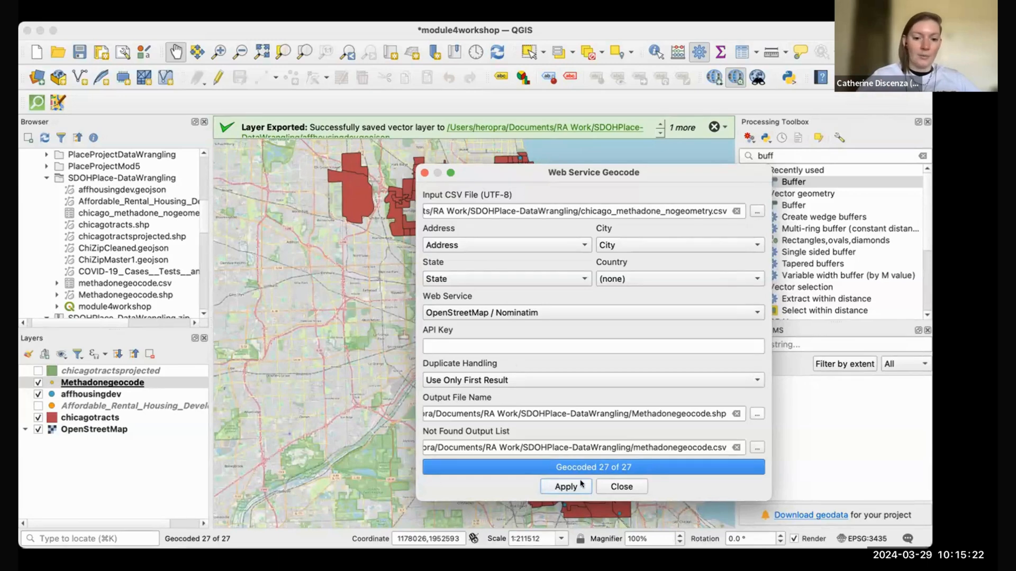
{"action": "left_click", "coordinate": [635, 486]}
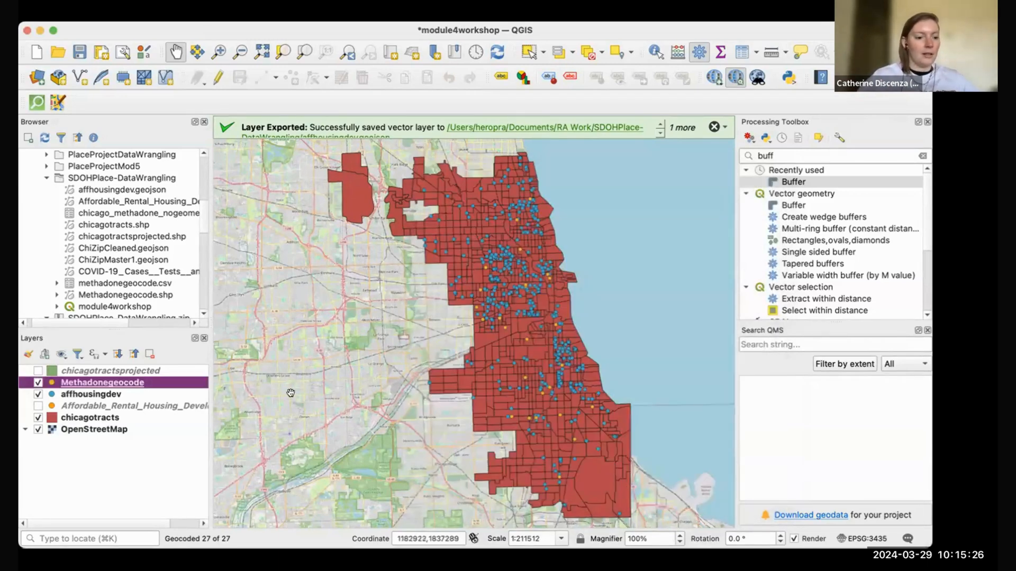
Step: Zoom to the Methadonegeocode points, review its attribute table, and hide the affhousingdev layer
{"action": "right_click", "coordinate": [89, 382]}
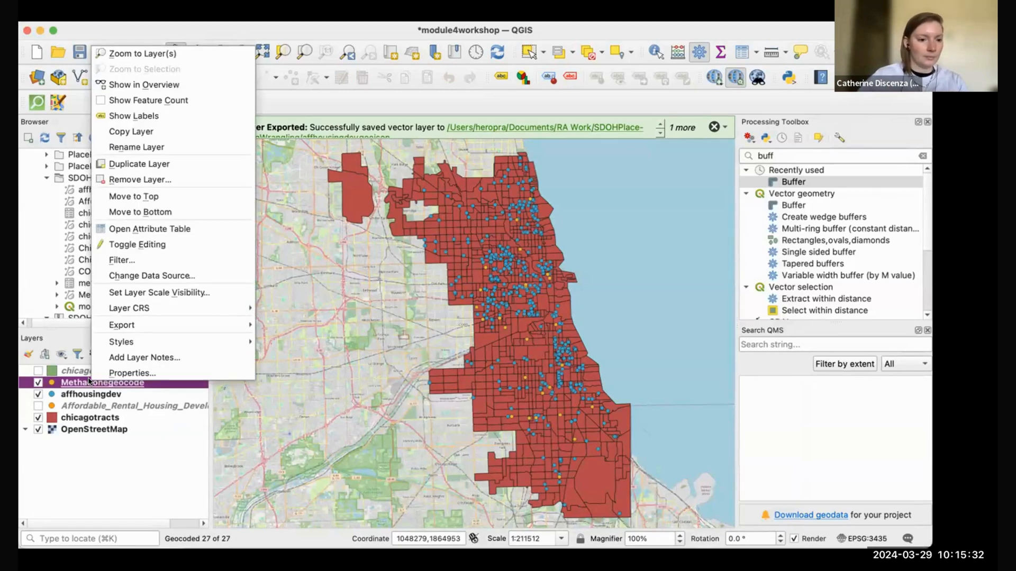
{"action": "left_click", "coordinate": [185, 52]}
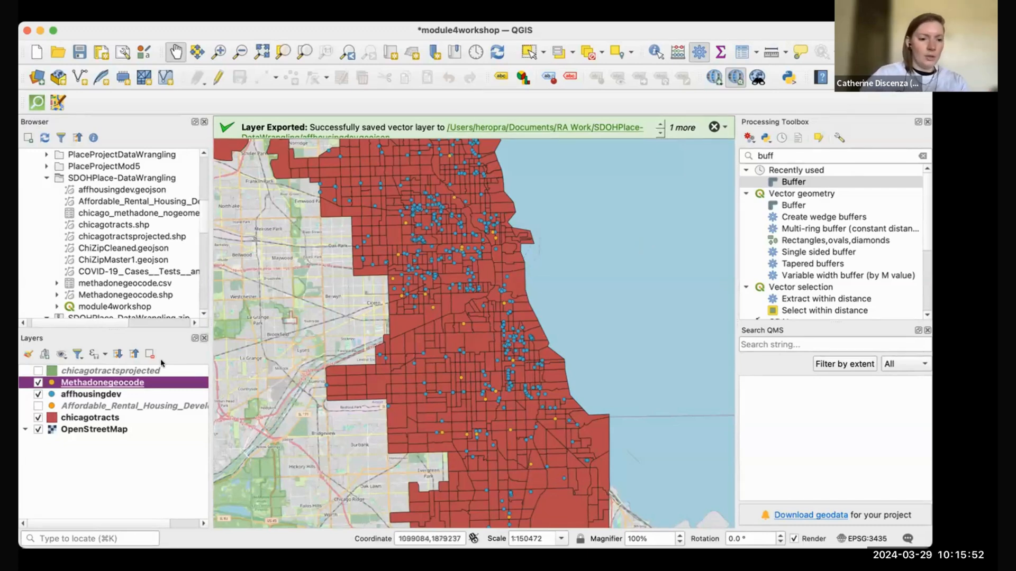
{"action": "right_click", "coordinate": [134, 382]}
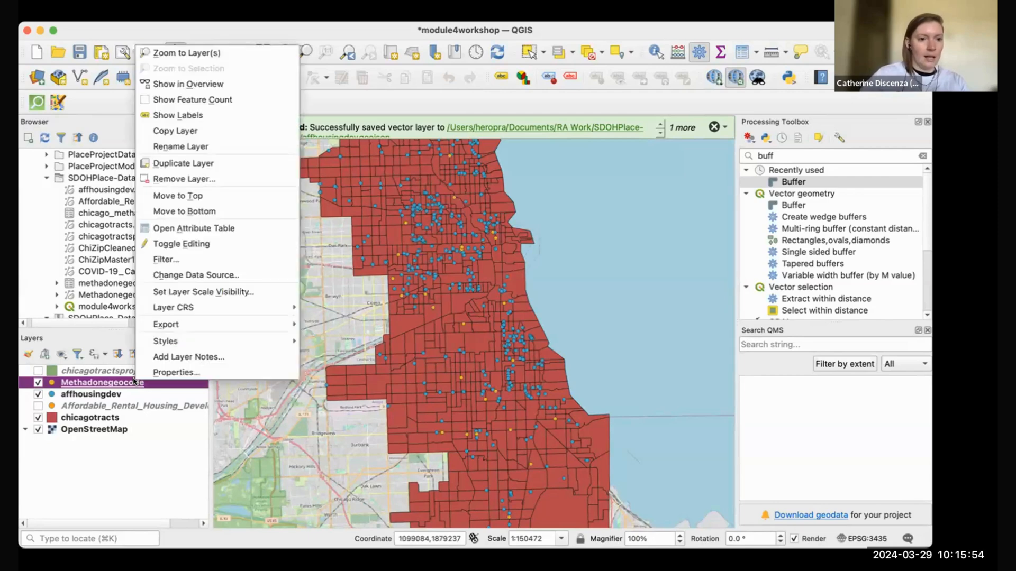
{"action": "left_click", "coordinate": [240, 229]}
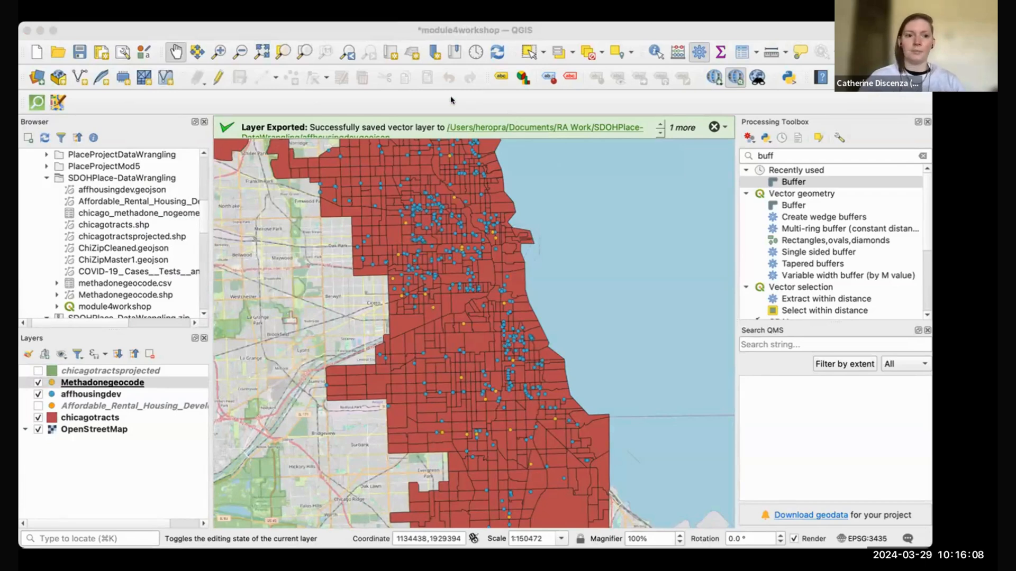
{"action": "left_click", "coordinate": [401, 33]}
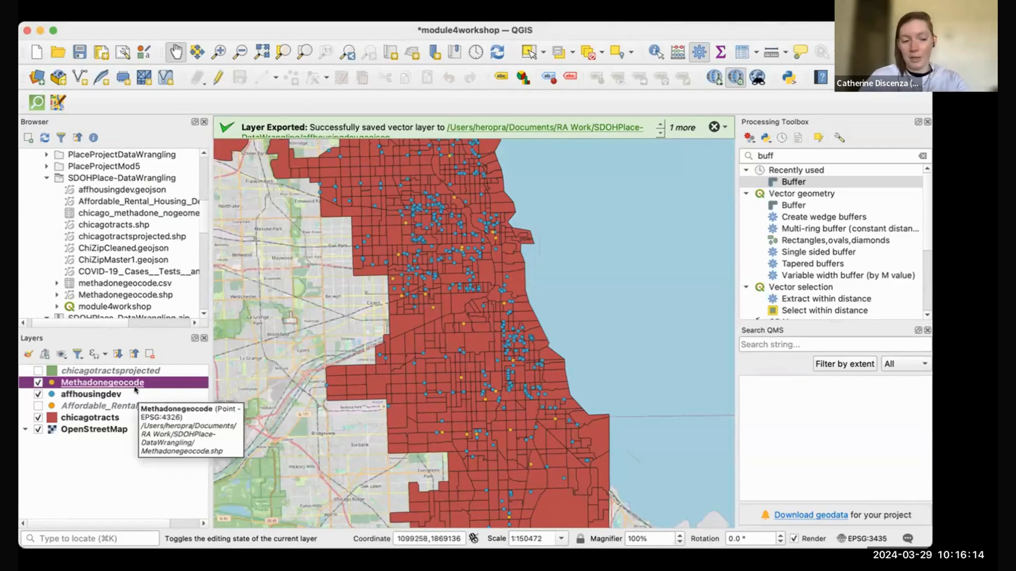
{"action": "left_click", "coordinate": [37, 394]}
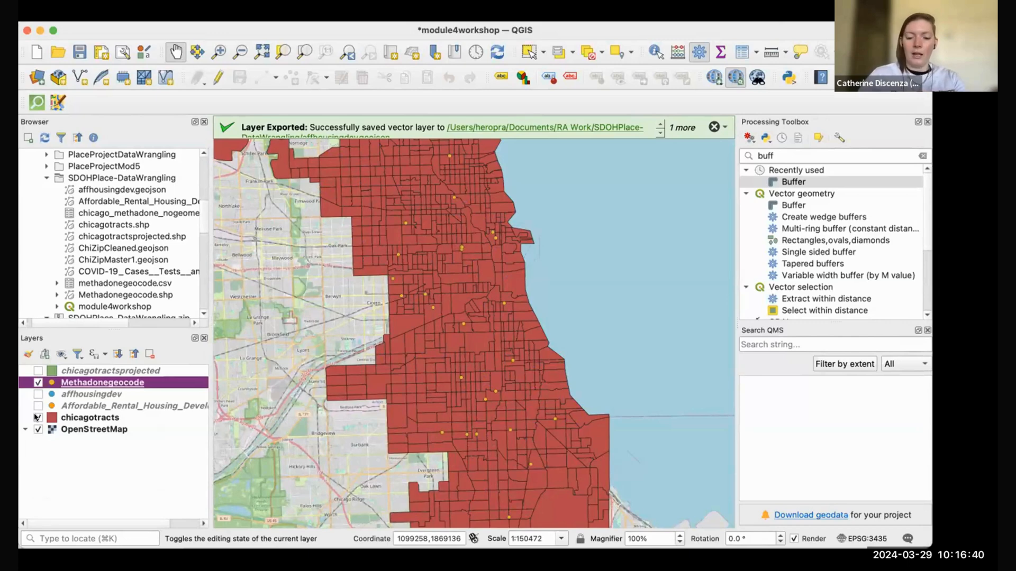
Step: Custom-sort the COVID-19 sheet by the ZIP Code column, smallest to largest
{"action": "left_click", "coordinate": [62, 469]}
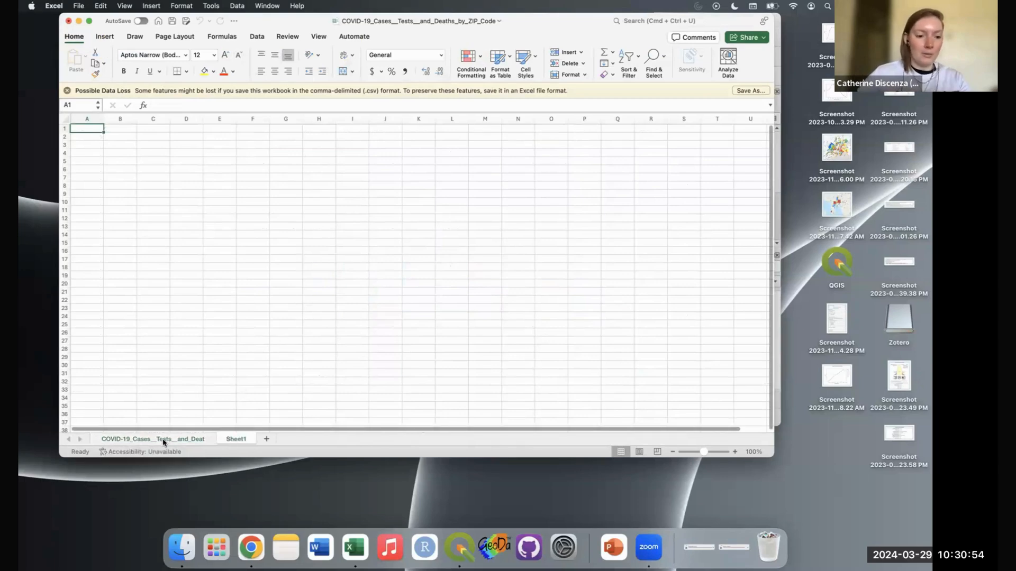
{"action": "left_click", "coordinate": [165, 441]}
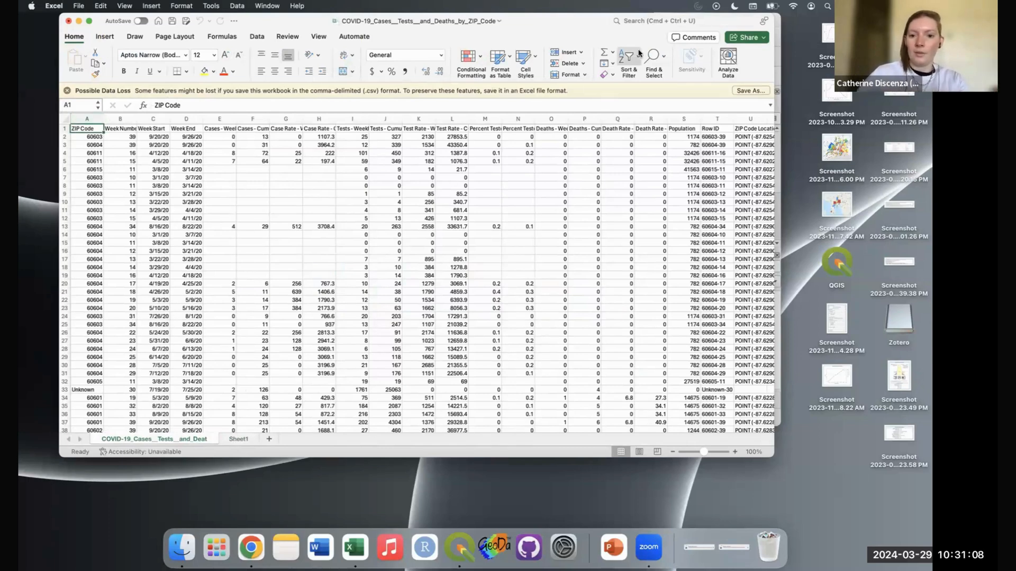
{"action": "left_click", "coordinate": [637, 57]}
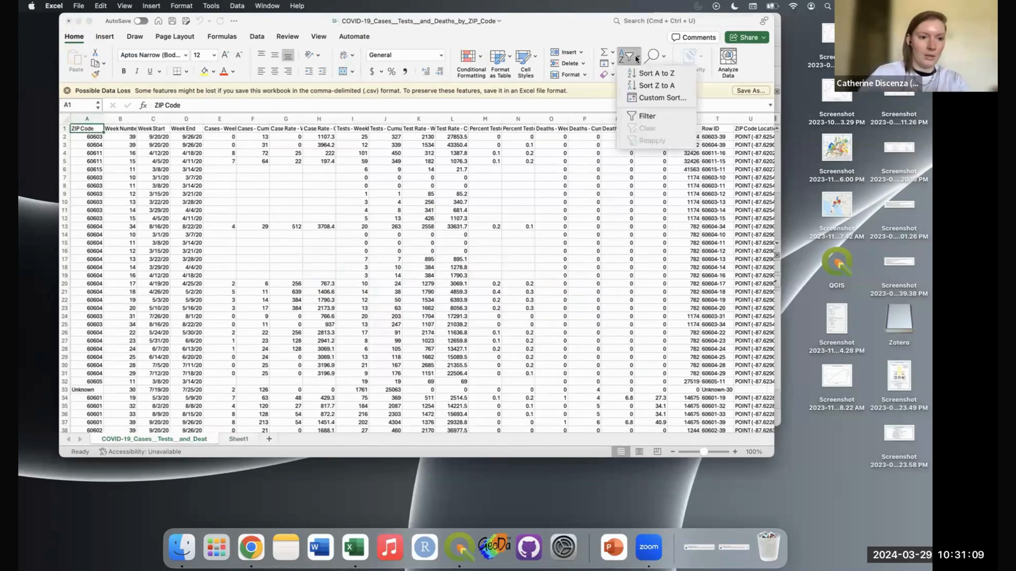
{"action": "left_click", "coordinate": [658, 98]}
{"action": "left_click", "coordinate": [319, 136]}
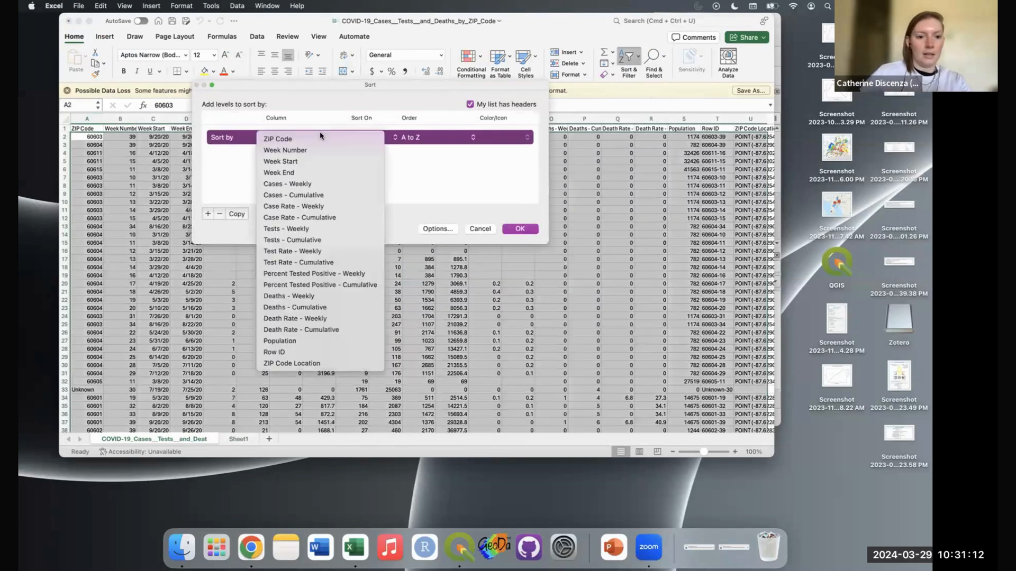
{"action": "left_click", "coordinate": [324, 140]}
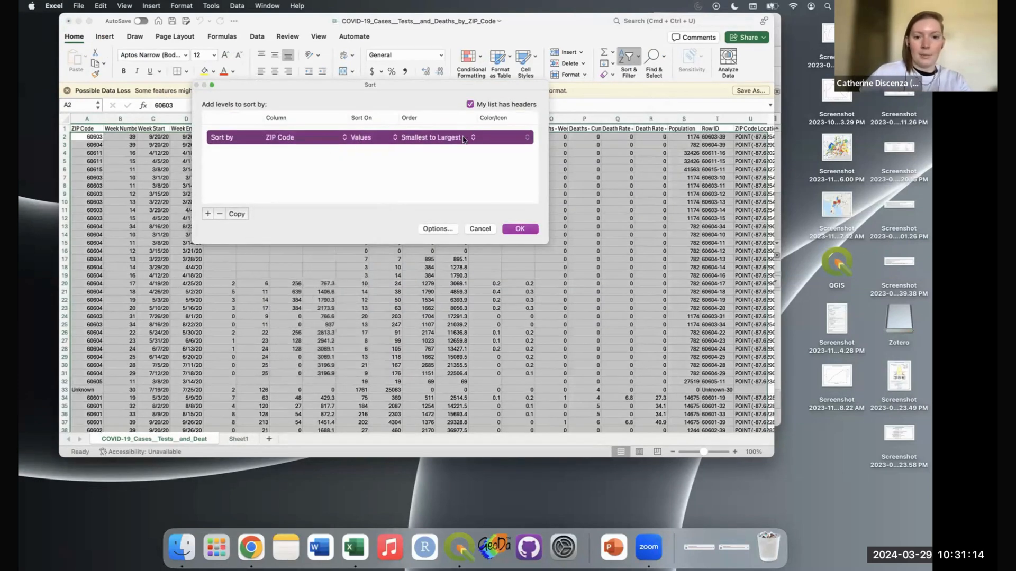
{"action": "left_click", "coordinate": [519, 229]}
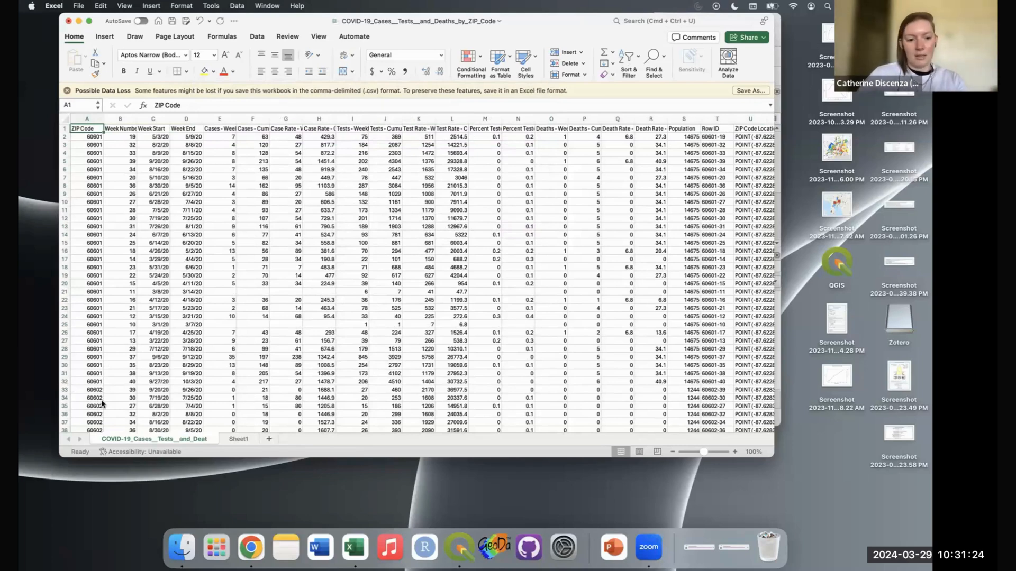
Step: Insert a PivotTable at Sheet1!$A$1 sourced from columns A:F of the COVID-19 sheet
{"action": "left_click", "coordinate": [236, 440]}
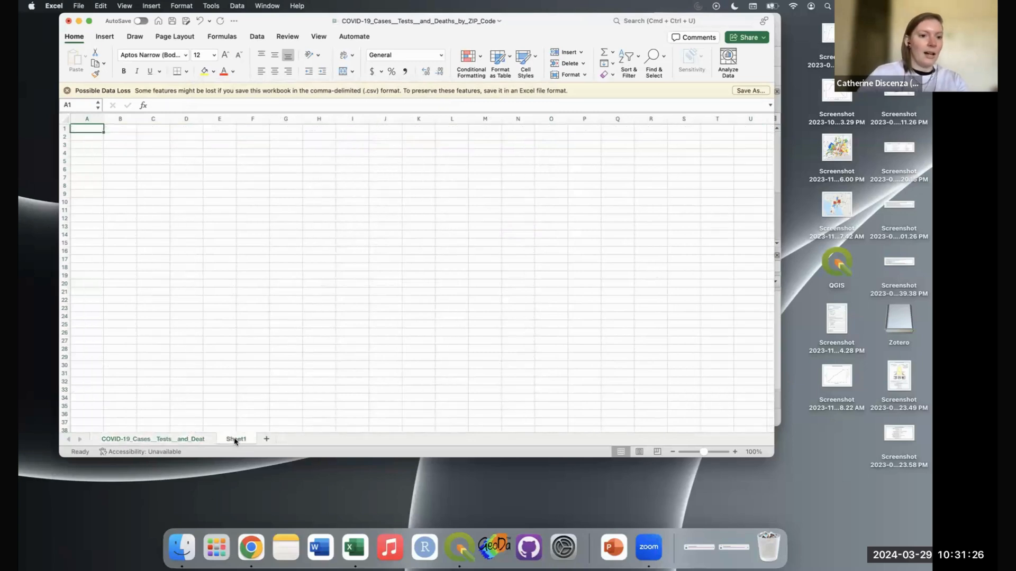
{"action": "left_click", "coordinate": [106, 36]}
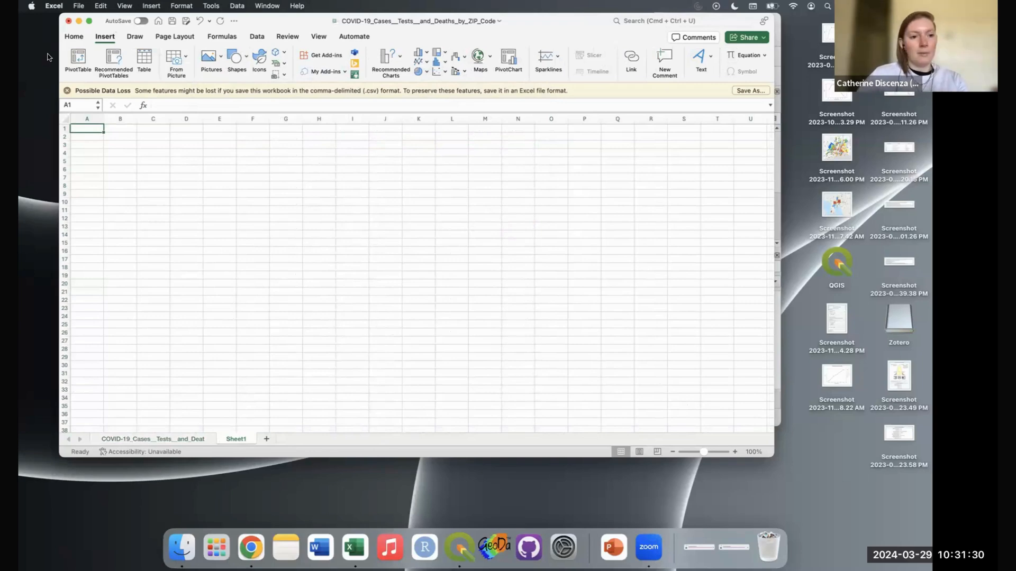
{"action": "left_click", "coordinate": [68, 59]}
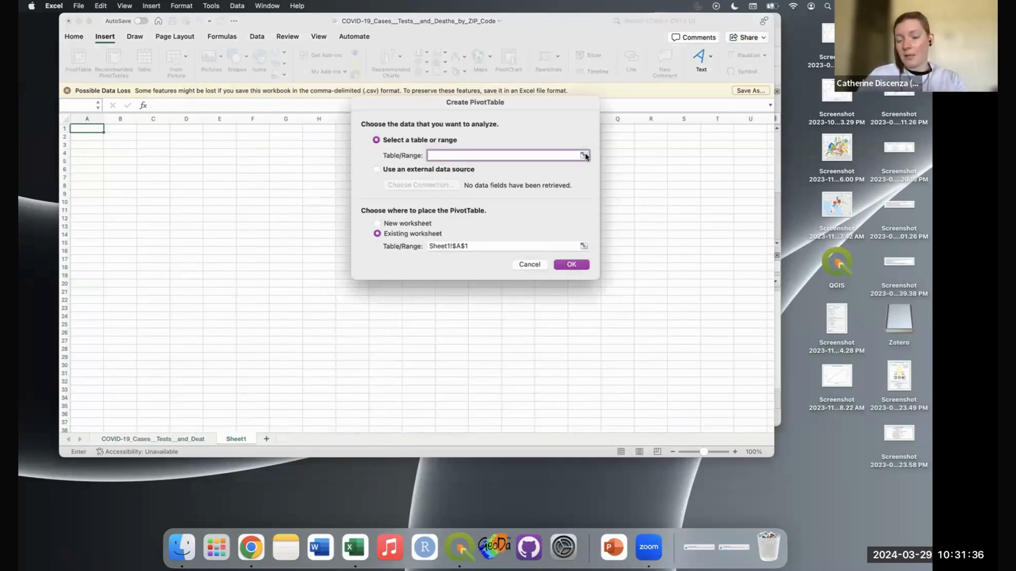
{"action": "left_click", "coordinate": [584, 155]}
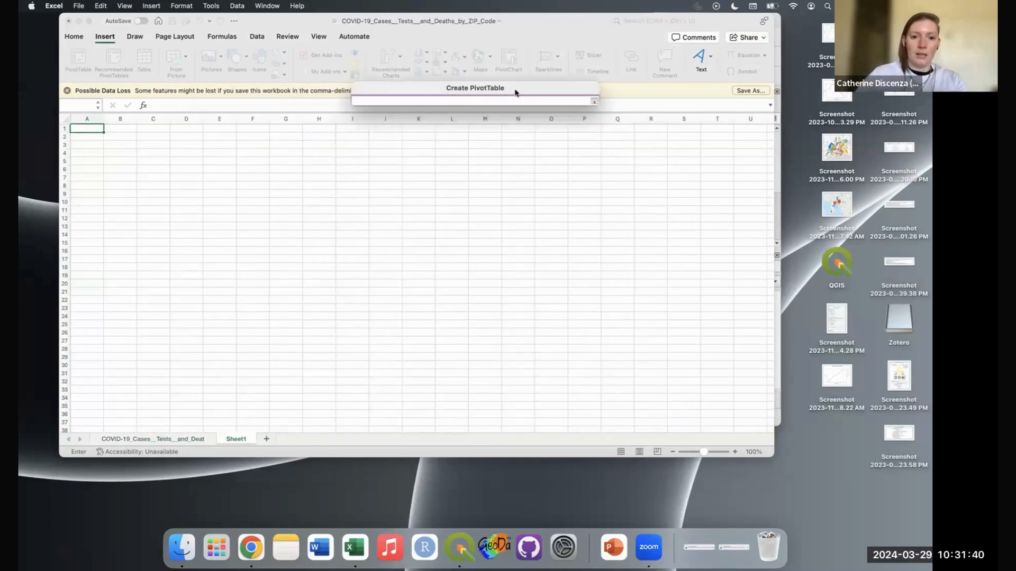
{"action": "left_click", "coordinate": [160, 440]}
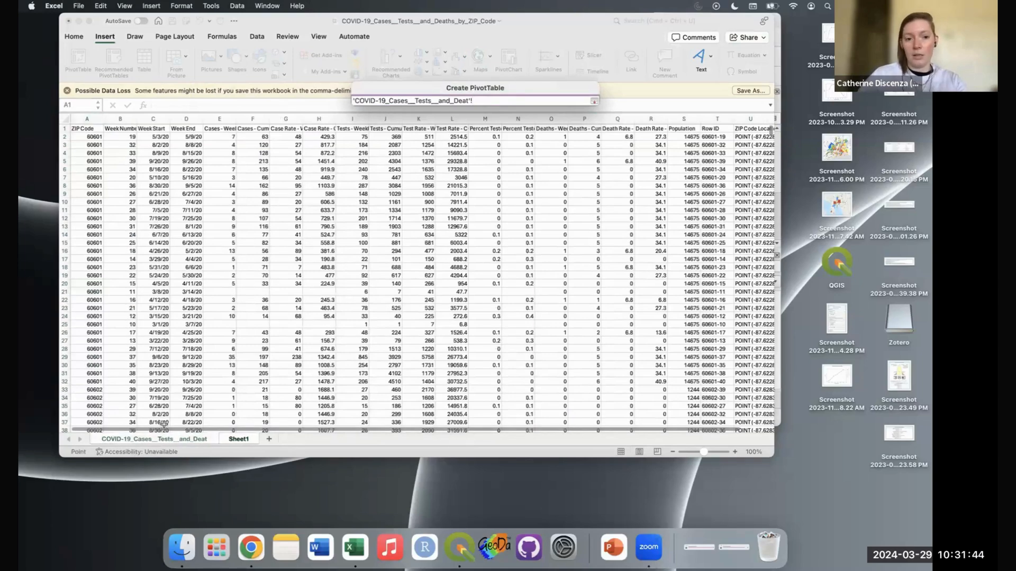
{"action": "left_click_drag", "start_coordinate": [92, 118], "coordinate": [257, 113]}
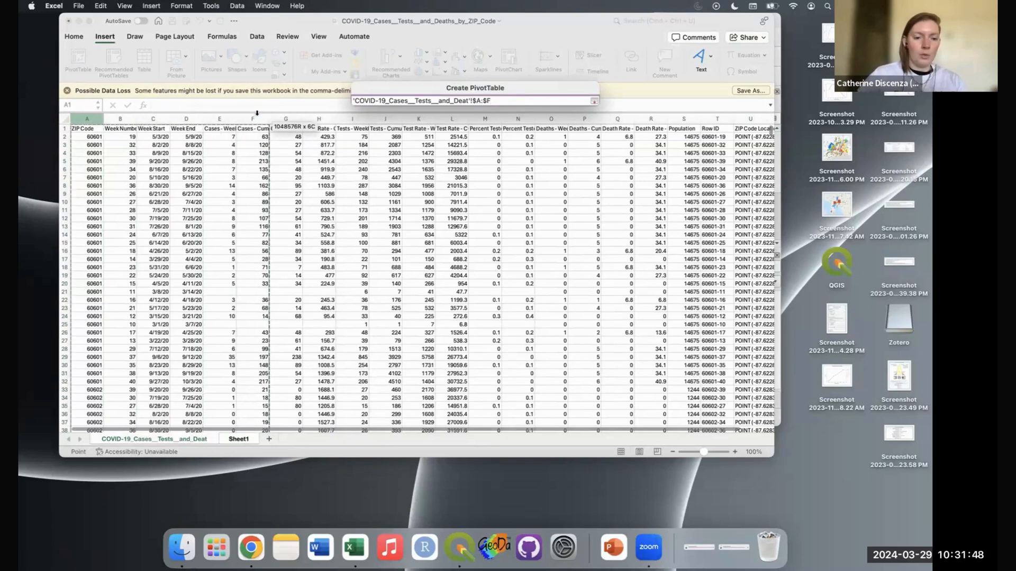
{"action": "left_click", "coordinate": [592, 99]}
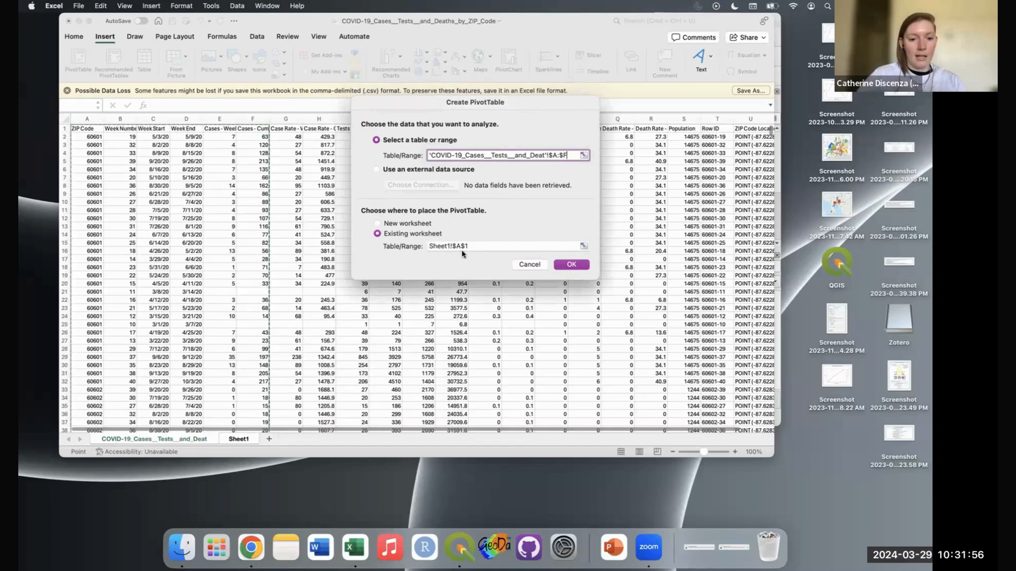
{"action": "left_click", "coordinate": [572, 264]}
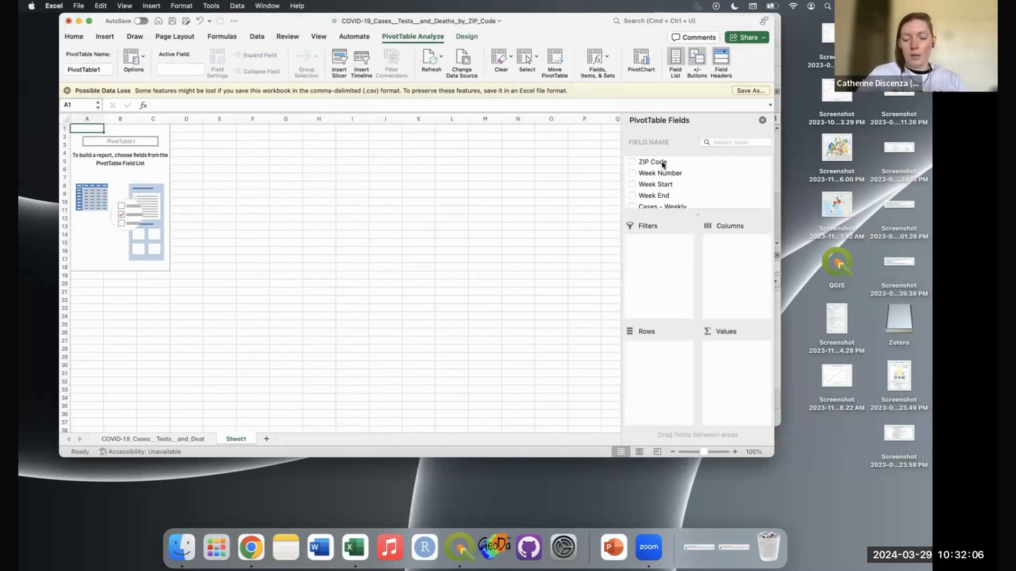
Step: Lay out the pivot: ZIP Code in rows, Week Number in columns, summed Cases - Cumulative as values
{"action": "left_click_drag", "start_coordinate": [662, 165], "coordinate": [650, 375]}
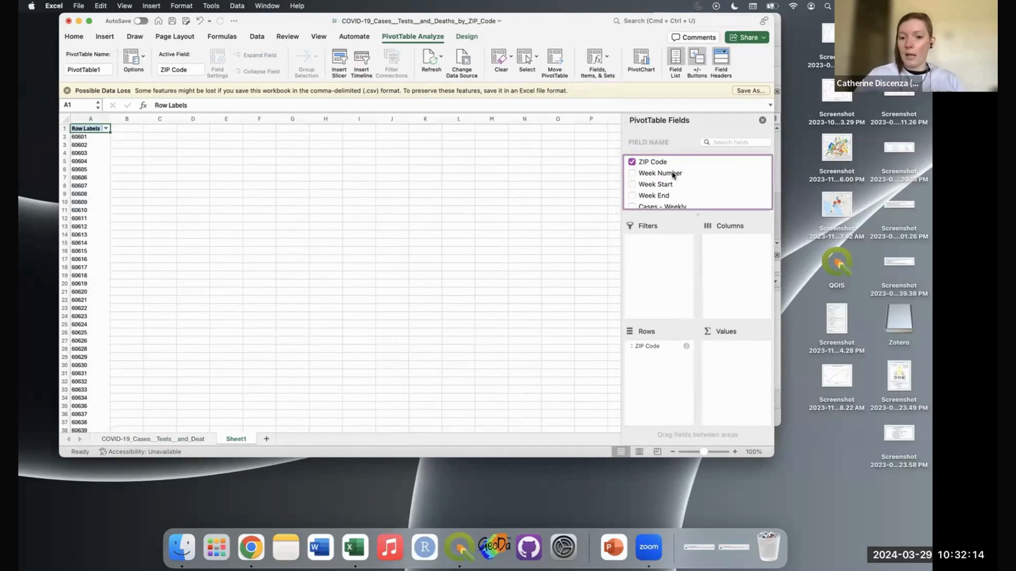
{"action": "left_click_drag", "start_coordinate": [673, 175], "coordinate": [750, 274]}
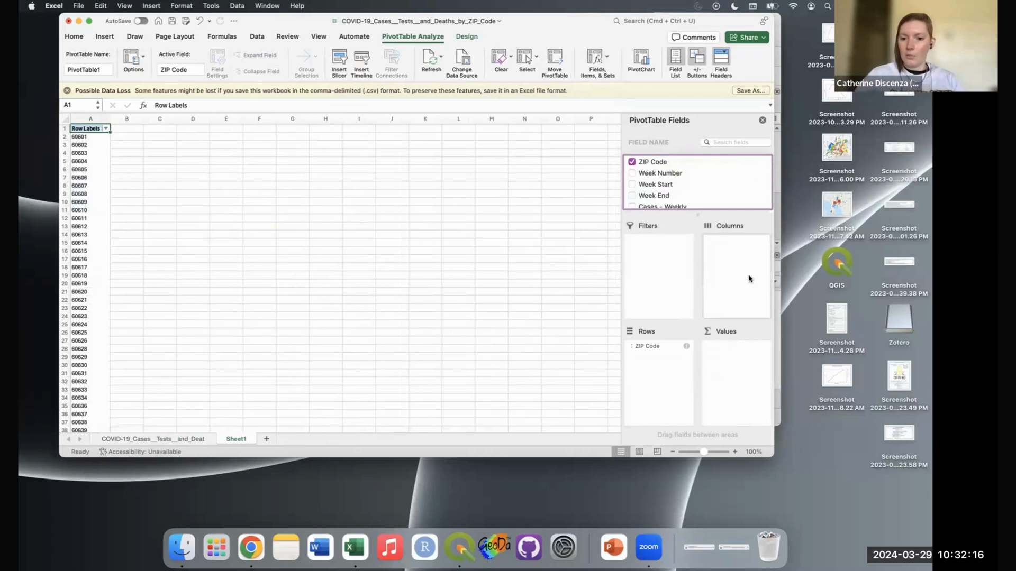
{"action": "scroll", "coordinate": [693, 192], "scroll_direction": "down", "scroll_amount": 2}
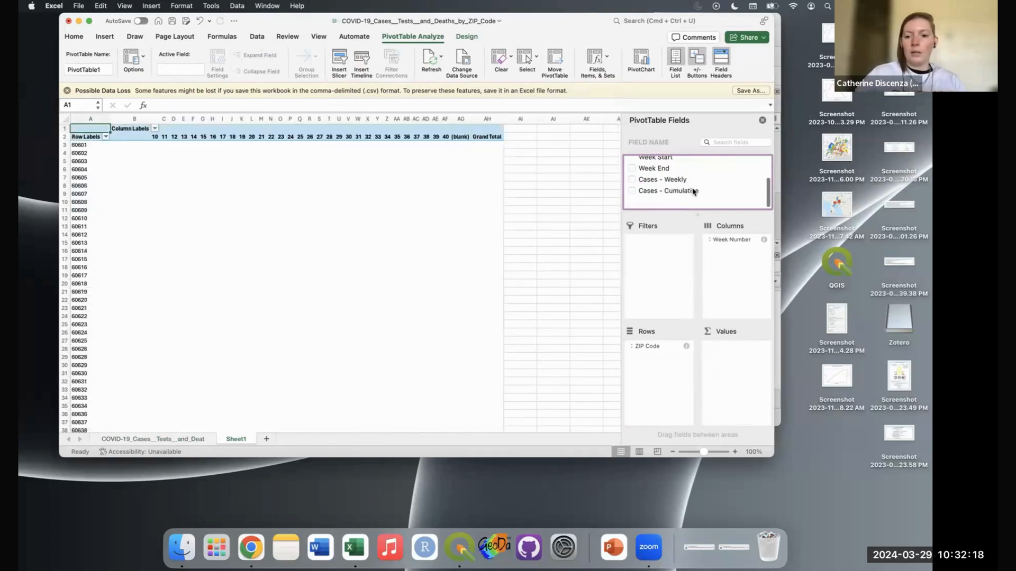
{"action": "left_click_drag", "start_coordinate": [670, 203], "coordinate": [732, 381]}
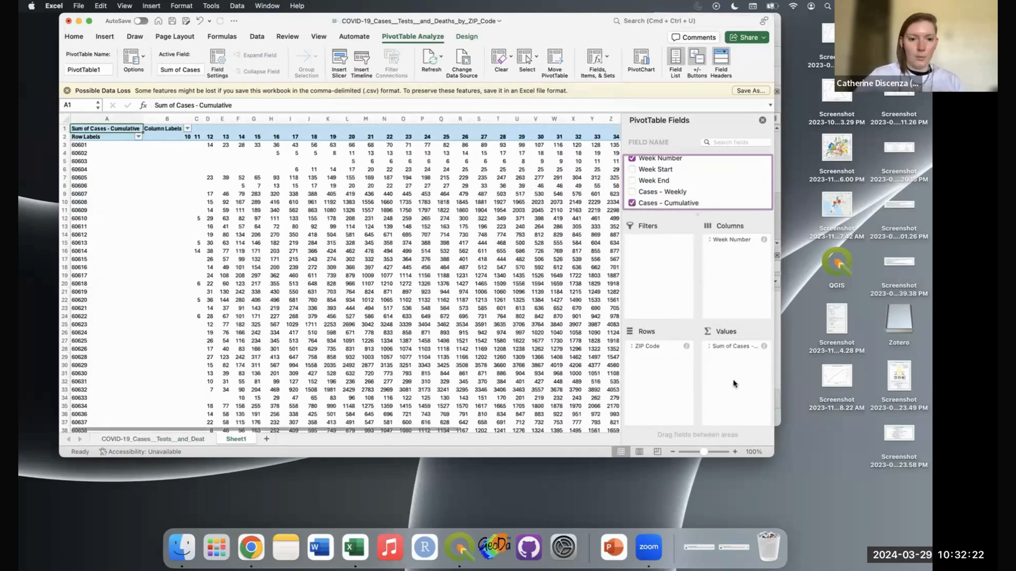
{"action": "left_click", "coordinate": [762, 121]}
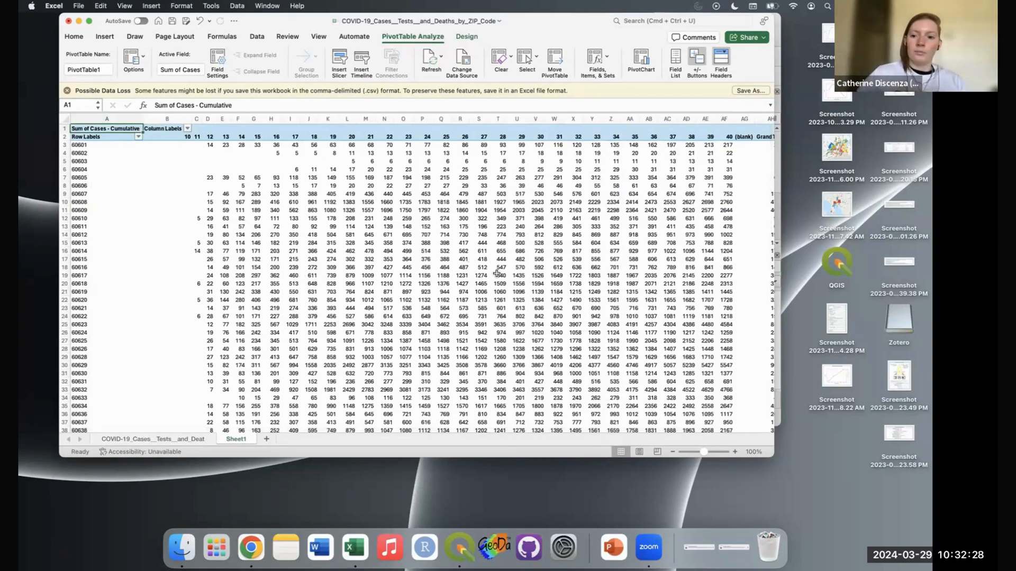
{"action": "scroll", "coordinate": [497, 273], "scroll_direction": "right", "scroll_amount": 3}
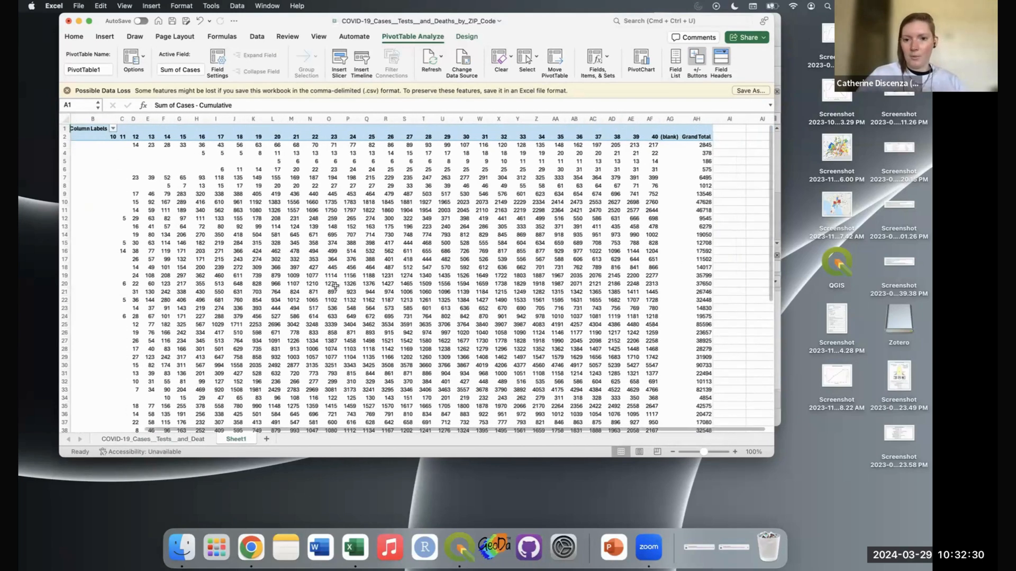
{"action": "scroll", "coordinate": [335, 286], "scroll_direction": "left", "scroll_amount": 3}
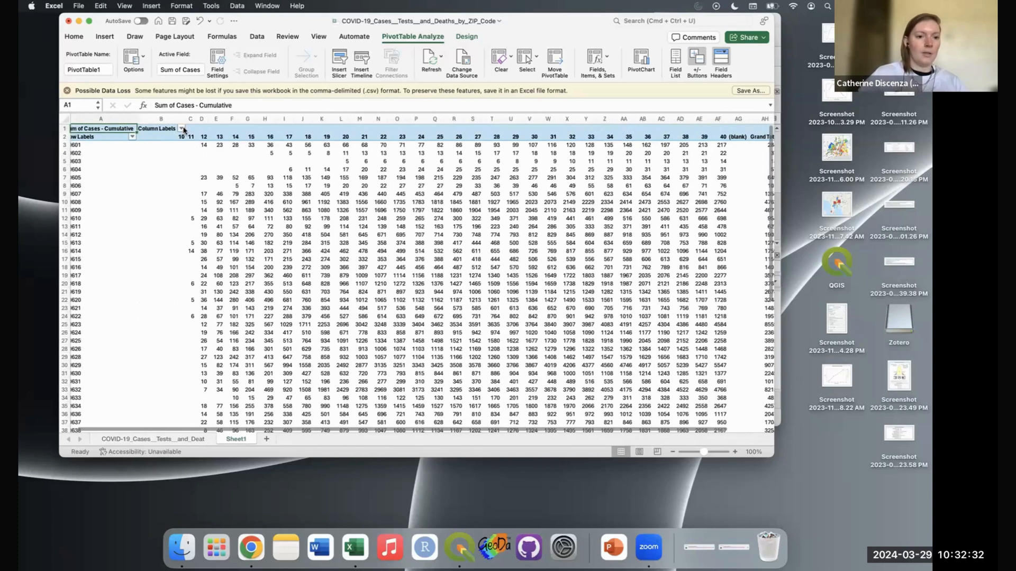
Step: Filter out the (blank) week and the Unknown and (blank) ZIP codes
{"action": "left_click", "coordinate": [181, 128]}
{"action": "scroll", "coordinate": [227, 296], "scroll_direction": "down", "scroll_amount": 8}
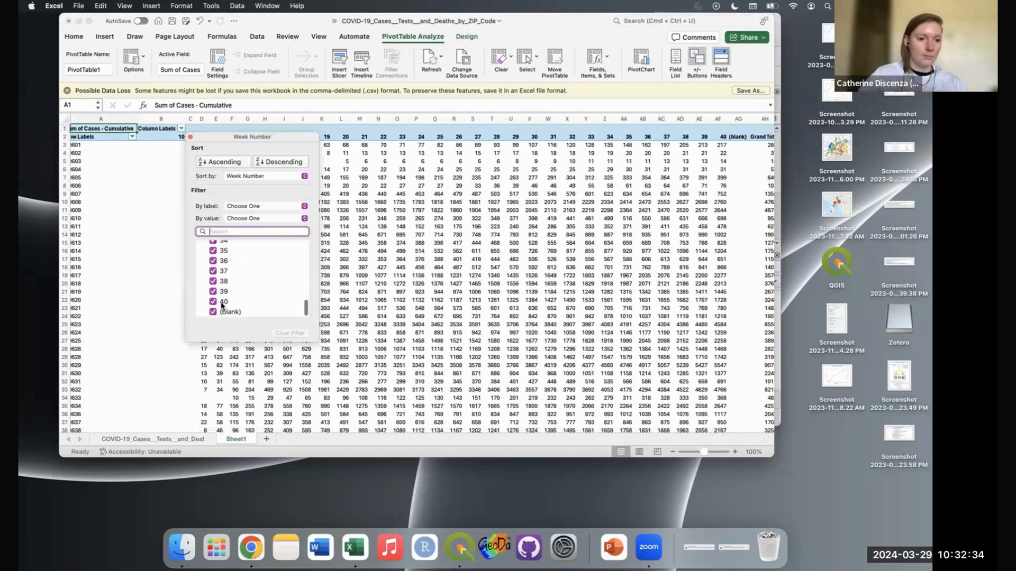
{"action": "left_click", "coordinate": [213, 312]}
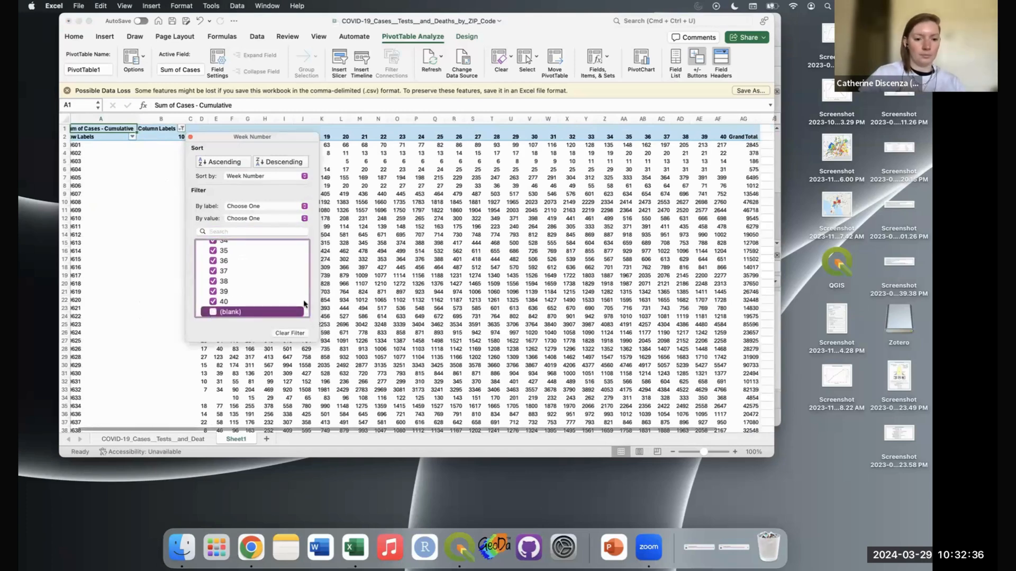
{"action": "left_click", "coordinate": [191, 137]}
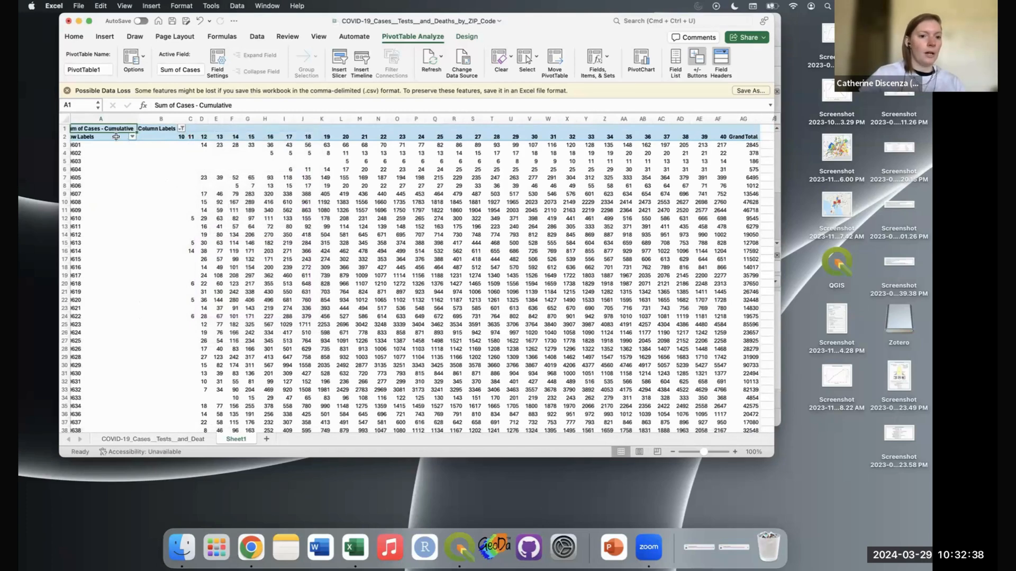
{"action": "left_click", "coordinate": [132, 139]}
{"action": "scroll", "coordinate": [196, 318], "scroll_direction": "down", "scroll_amount": 10}
{"action": "left_click", "coordinate": [165, 320]}
{"action": "left_click", "coordinate": [164, 311]}
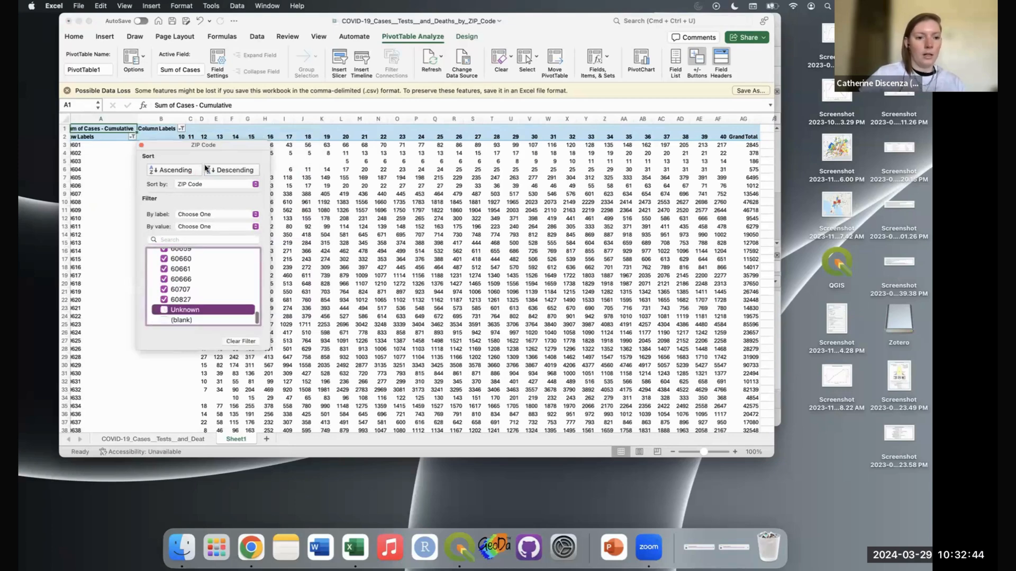
{"action": "left_click", "coordinate": [141, 145]}
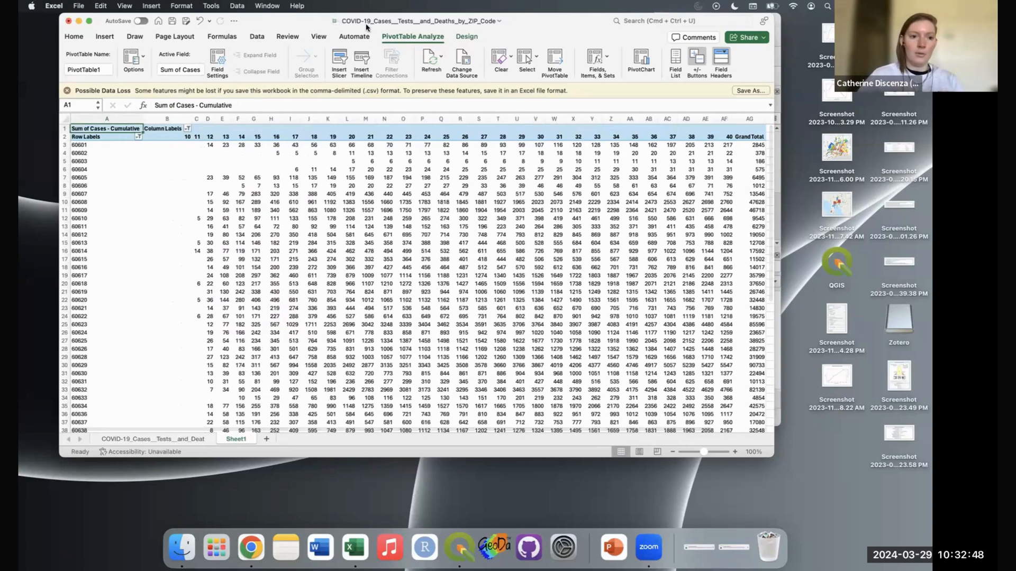
Step: Save only the active pivot sheet as CSV named casescumulative
{"action": "left_click", "coordinate": [172, 20]}
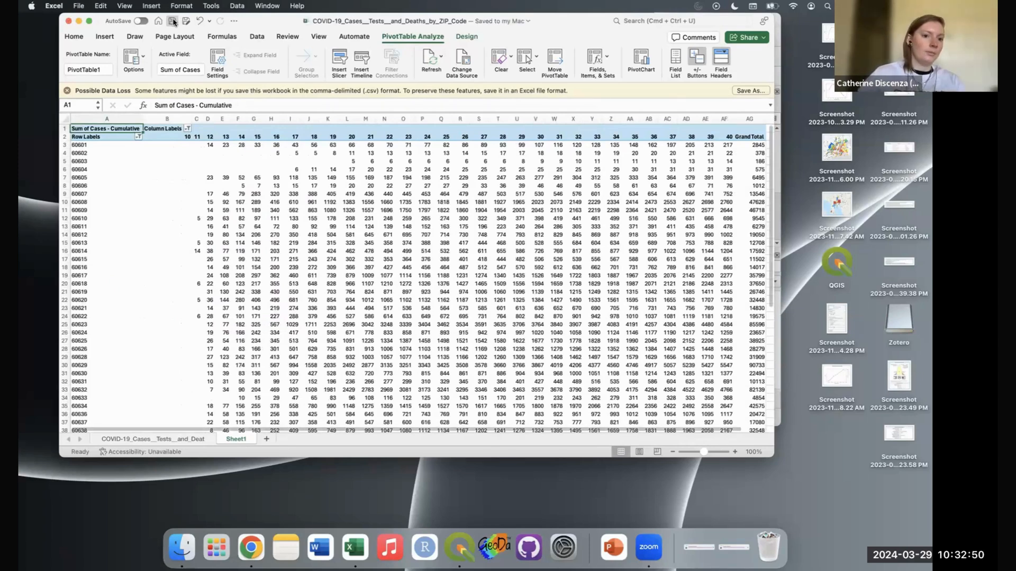
{"action": "left_click", "coordinate": [81, 6]}
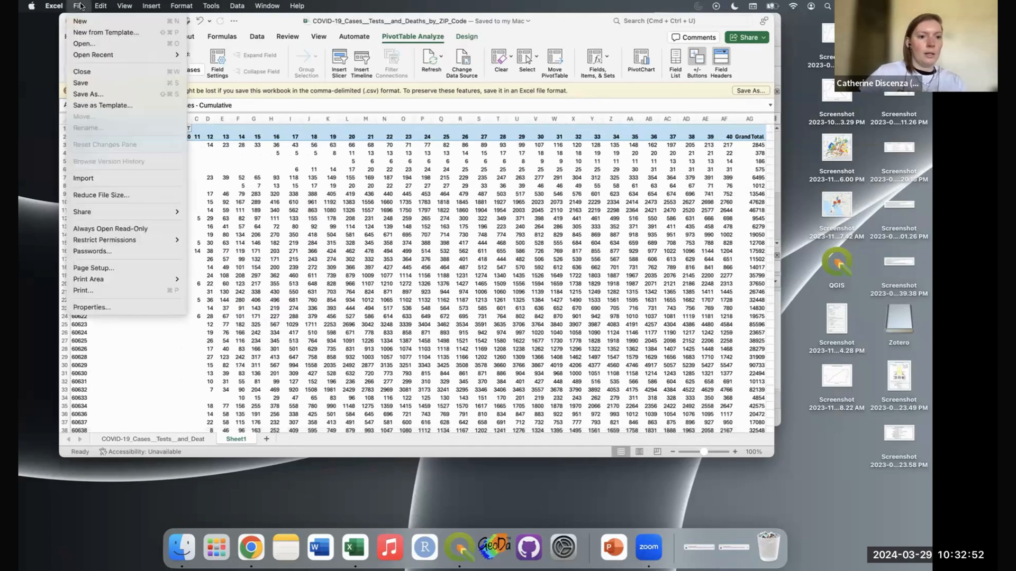
{"action": "left_click", "coordinate": [126, 93]}
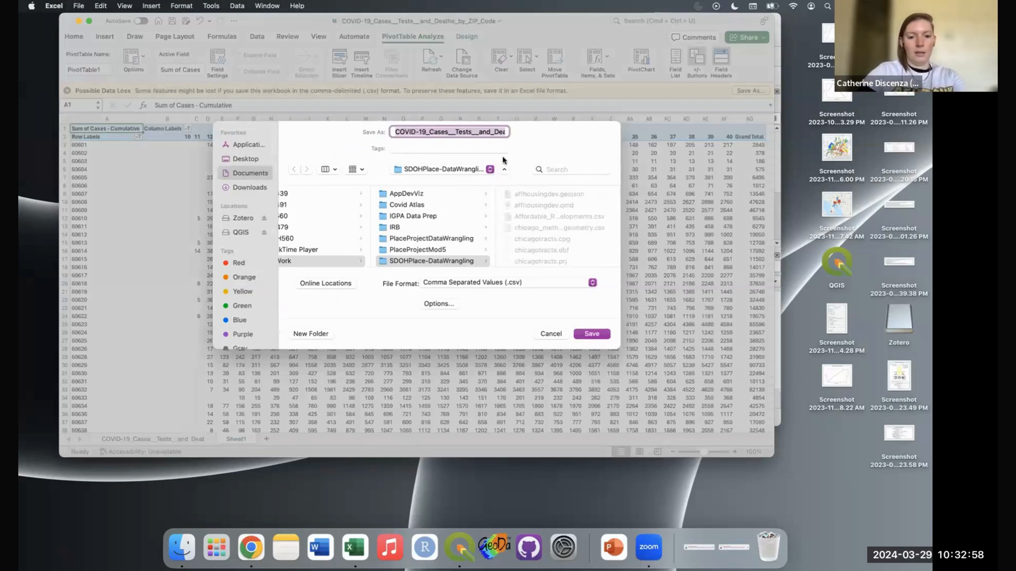
{"action": "type", "text": "casescumulative"}
{"action": "left_click", "coordinate": [594, 333]}
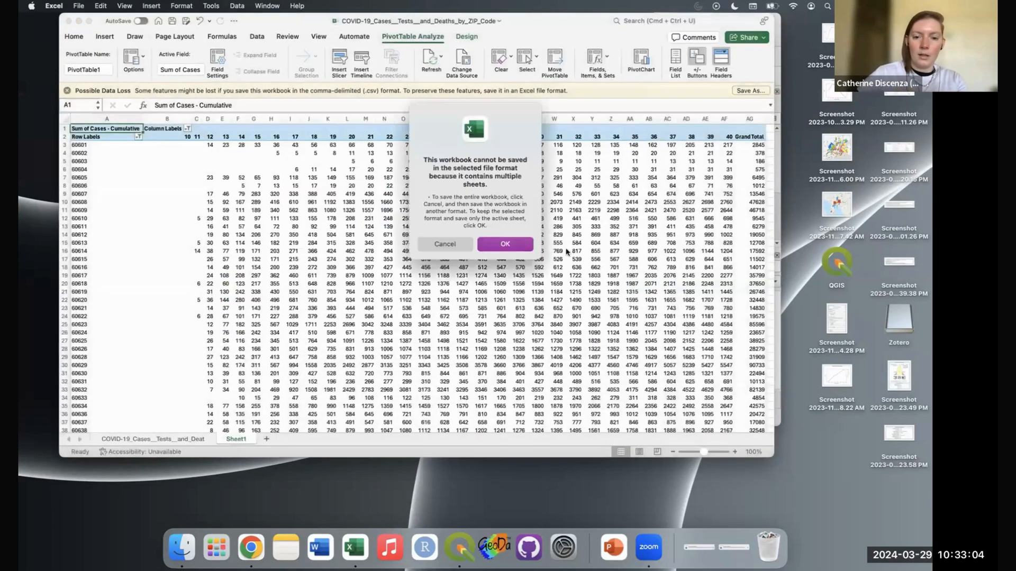
{"action": "left_click", "coordinate": [512, 245]}
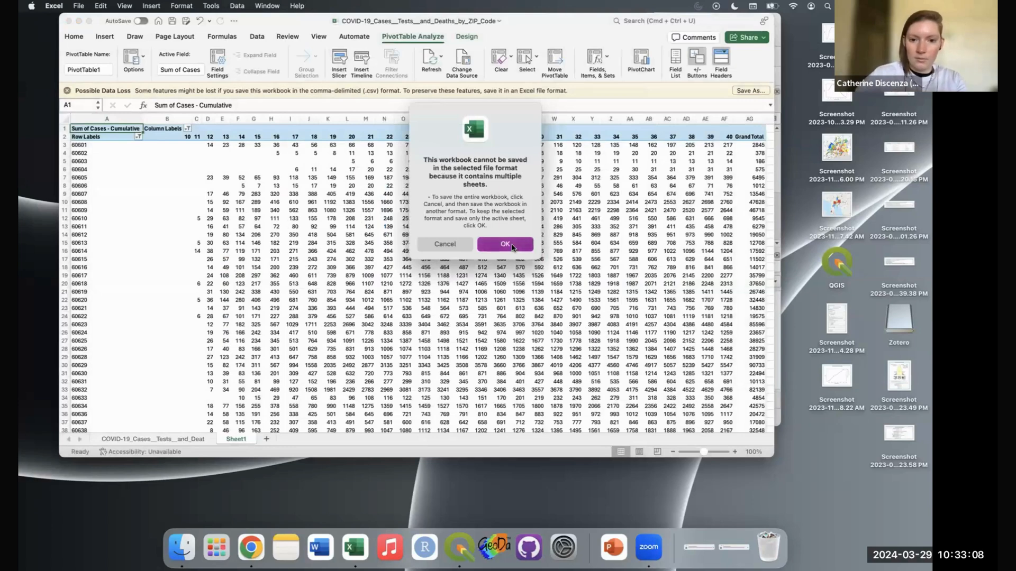
{"action": "key", "text": "super+Tab"}
{"action": "key", "text": "super+Tab"}
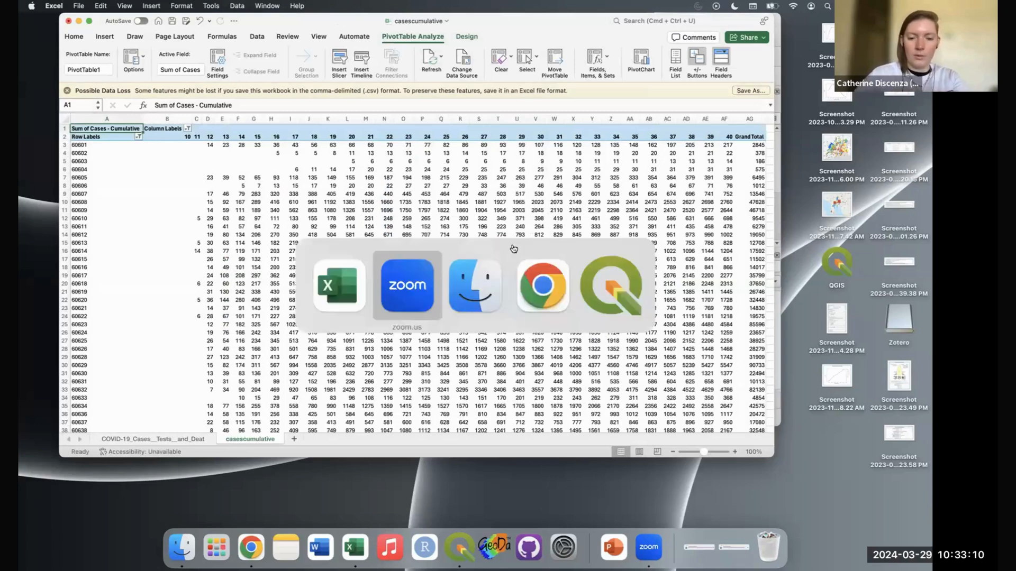
Step: Open casescumulative.csv in Excel from the file browser
{"action": "scroll", "coordinate": [521, 249], "scroll_direction": "down", "scroll_amount": 5}
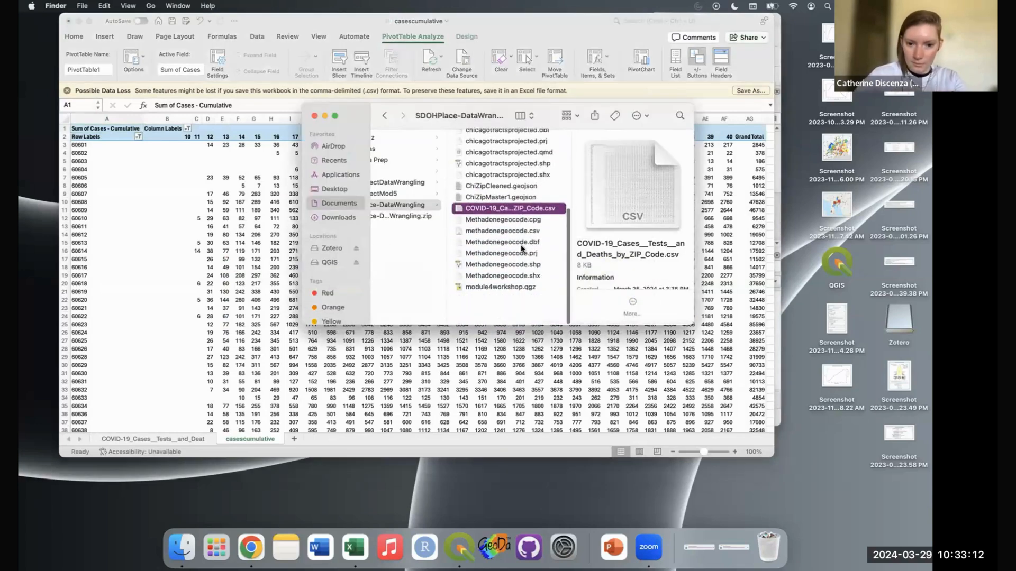
{"action": "scroll", "coordinate": [520, 229], "scroll_direction": "up", "scroll_amount": 5}
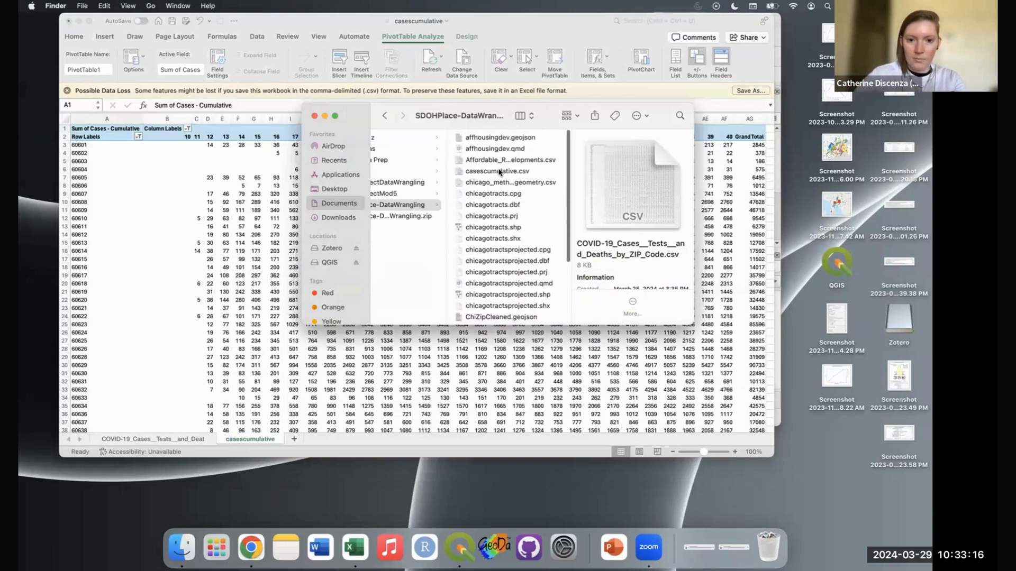
{"action": "left_click", "coordinate": [499, 172]}
{"action": "double_click", "coordinate": [499, 172]}
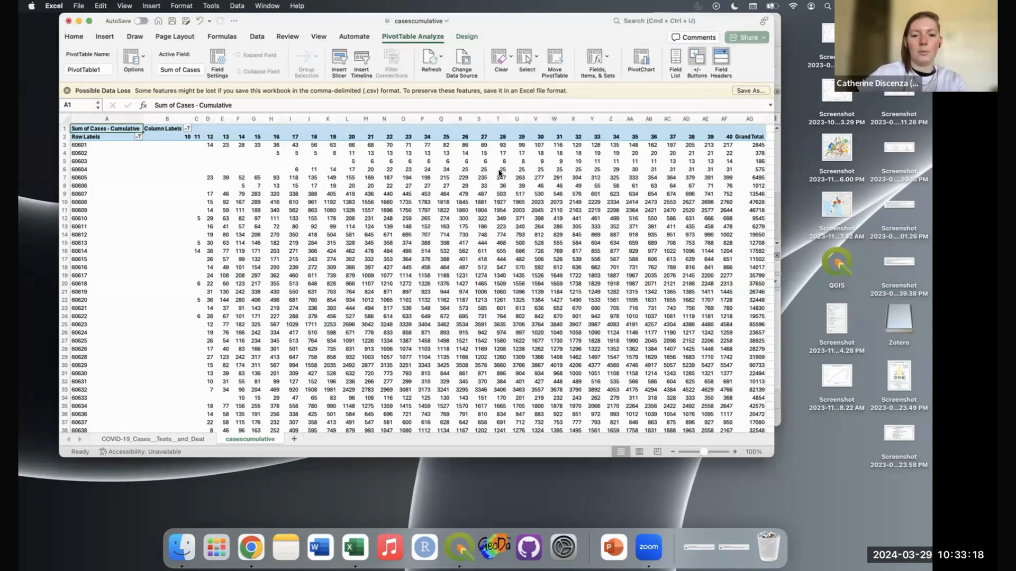
Step: Attempt to delete header row 1, dismissing the pivot-change warning
{"action": "left_click", "coordinate": [64, 128]}
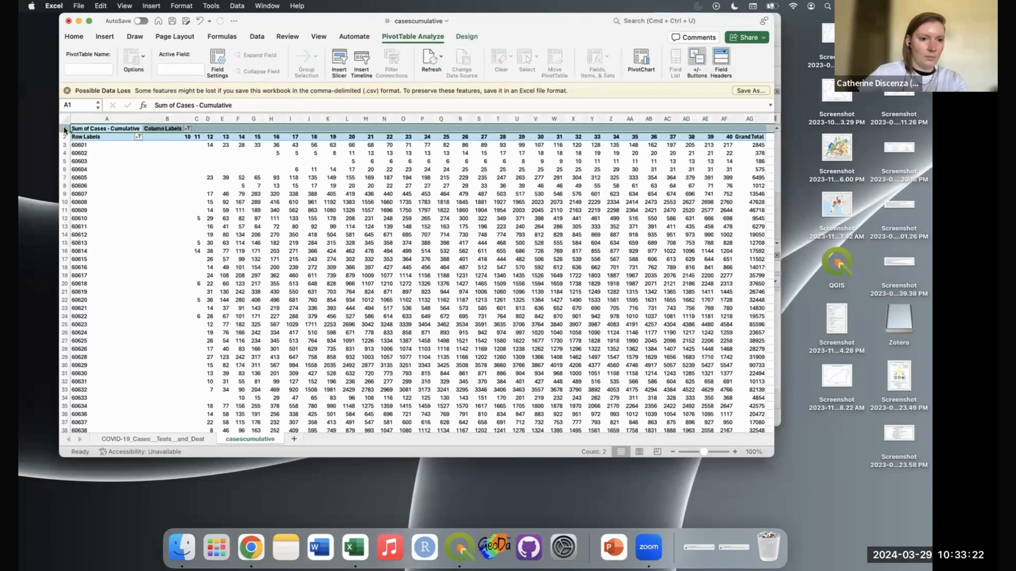
{"action": "right_click", "coordinate": [64, 130]}
{"action": "left_click", "coordinate": [108, 198]}
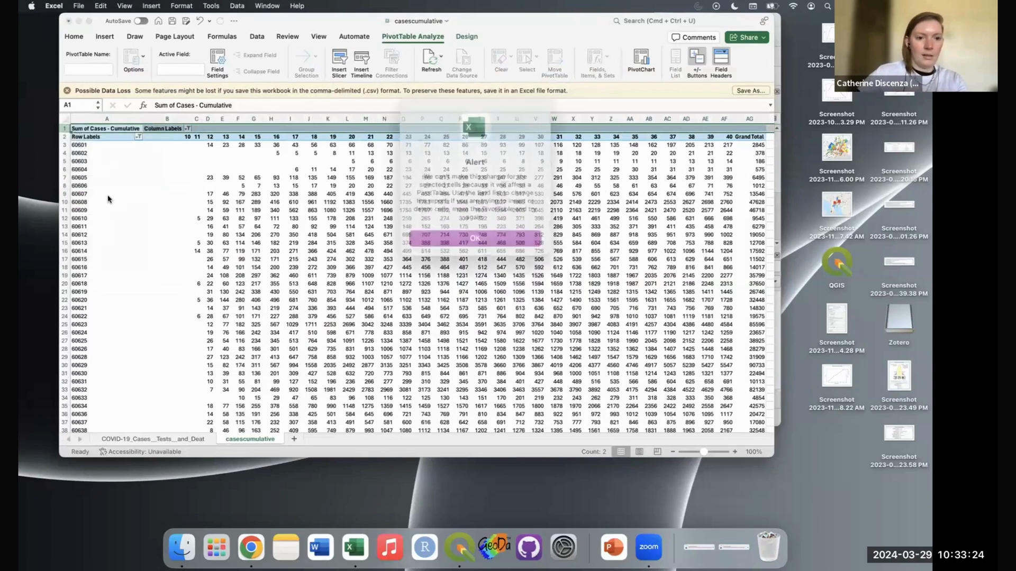
{"action": "left_click", "coordinate": [520, 231]}
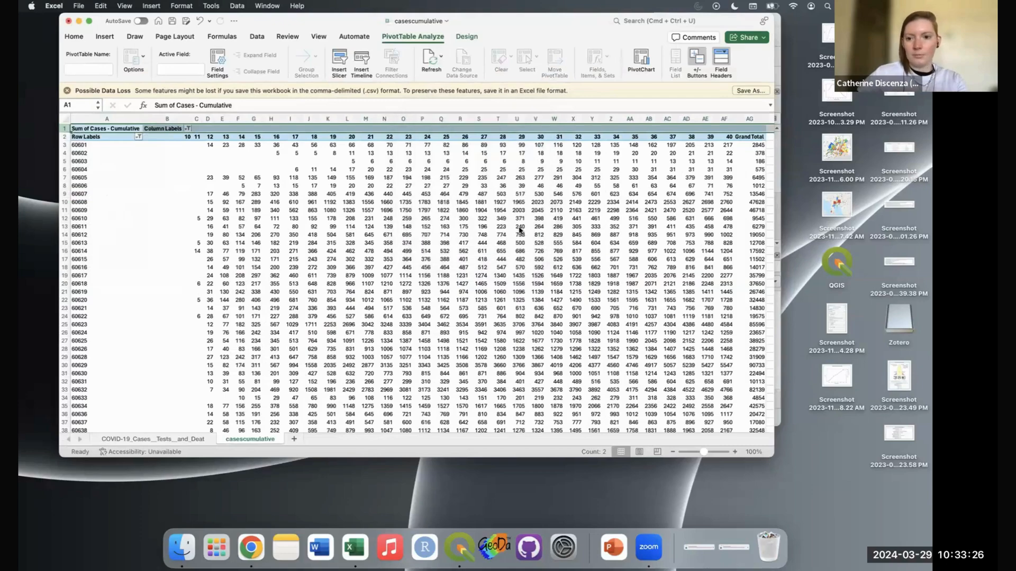
{"action": "left_click", "coordinate": [682, 198]}
{"action": "scroll", "coordinate": [337, 228], "scroll_direction": "down", "scroll_amount": 5}
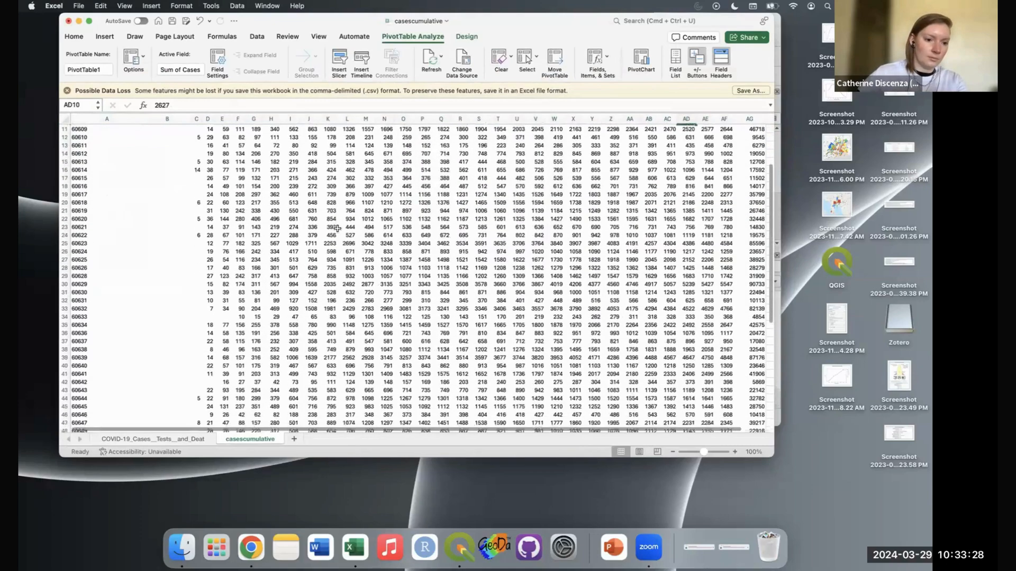
{"action": "scroll", "coordinate": [337, 228], "scroll_direction": "down", "scroll_amount": 8}
{"action": "scroll", "coordinate": [337, 228], "scroll_direction": "up", "scroll_amount": 3}
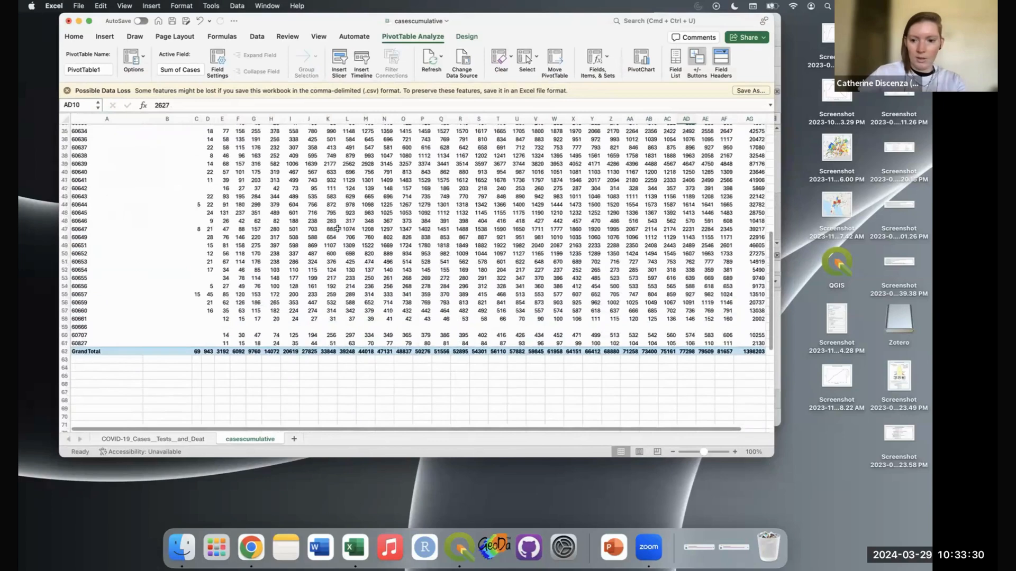
{"action": "scroll", "coordinate": [337, 228], "scroll_direction": "up", "scroll_amount": 10}
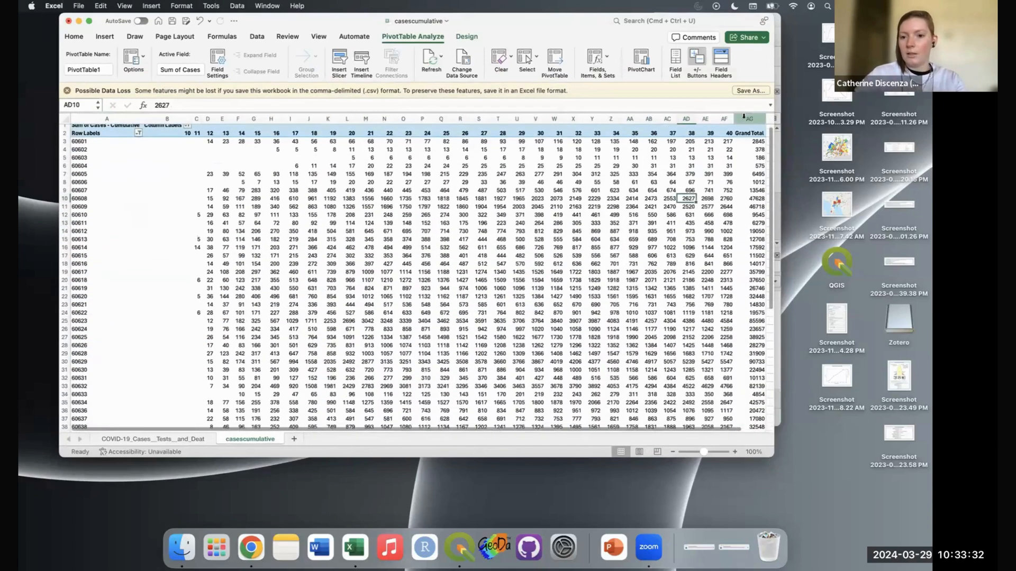
Step: Attempt to delete the Grand Total column AG, dismiss the warning, and save the file
{"action": "left_click", "coordinate": [744, 117]}
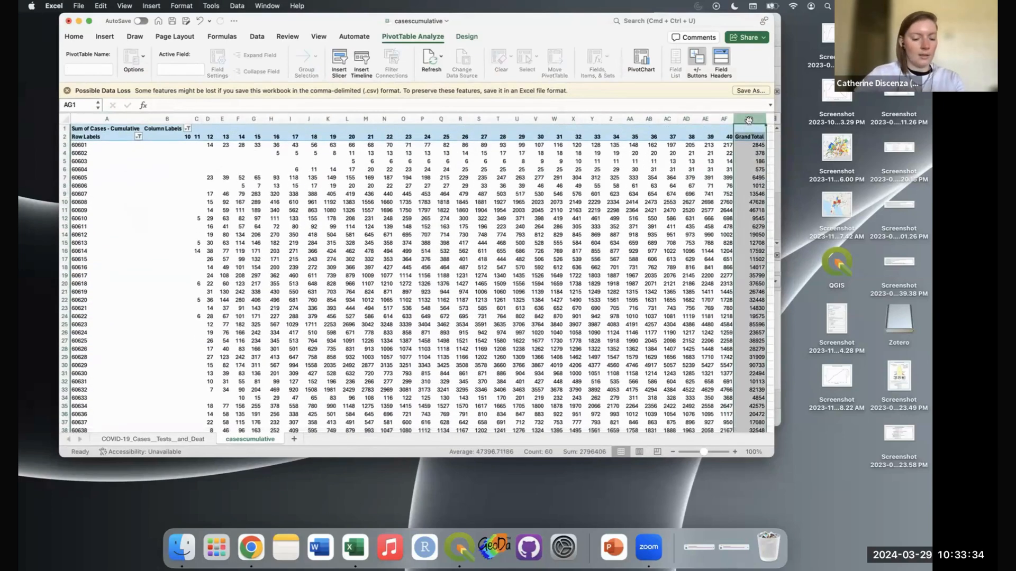
{"action": "right_click", "coordinate": [748, 119]}
{"action": "left_click", "coordinate": [774, 192]}
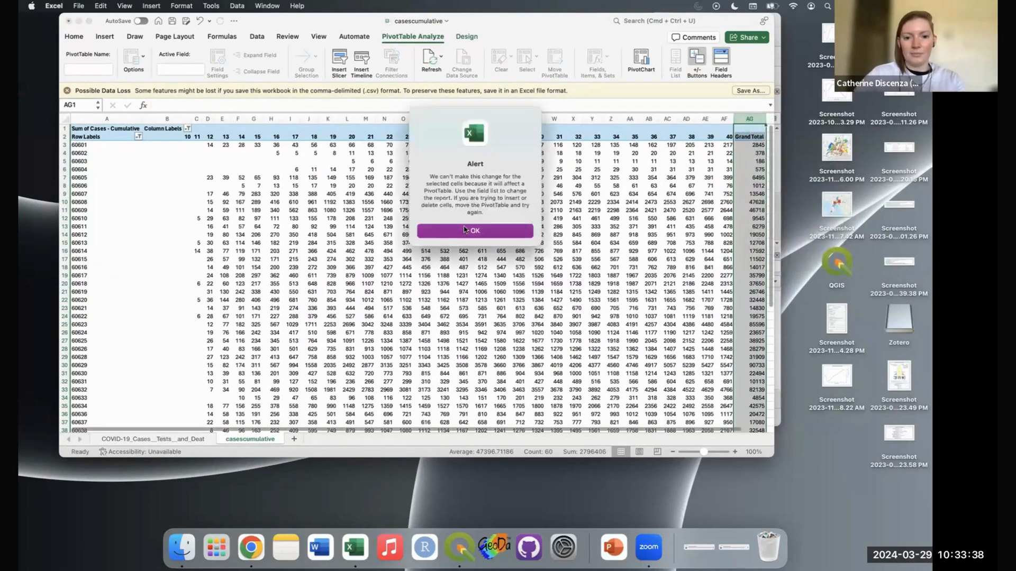
{"action": "left_click", "coordinate": [464, 230]}
{"action": "left_click", "coordinate": [479, 194]}
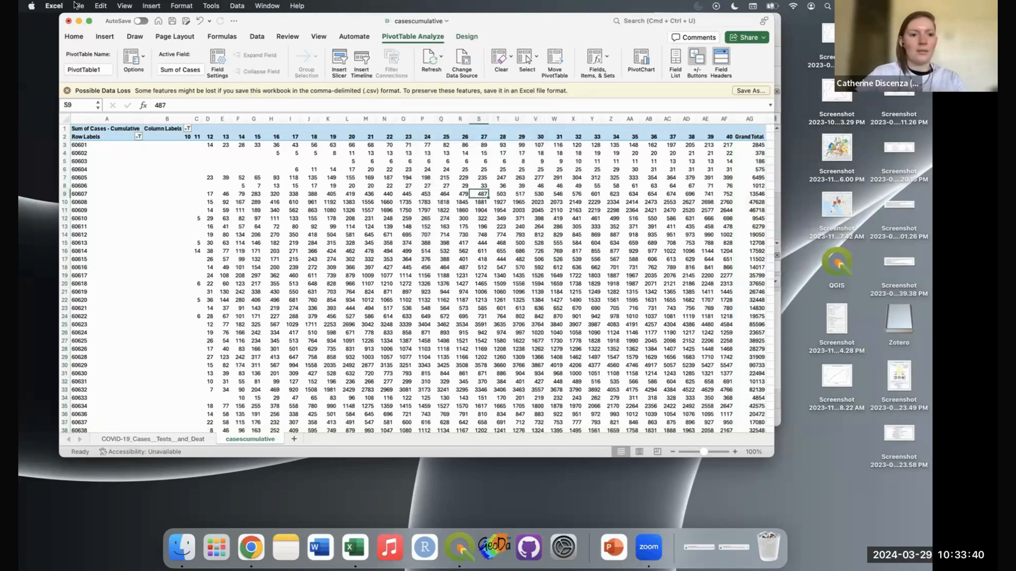
{"action": "left_click", "coordinate": [171, 22]}
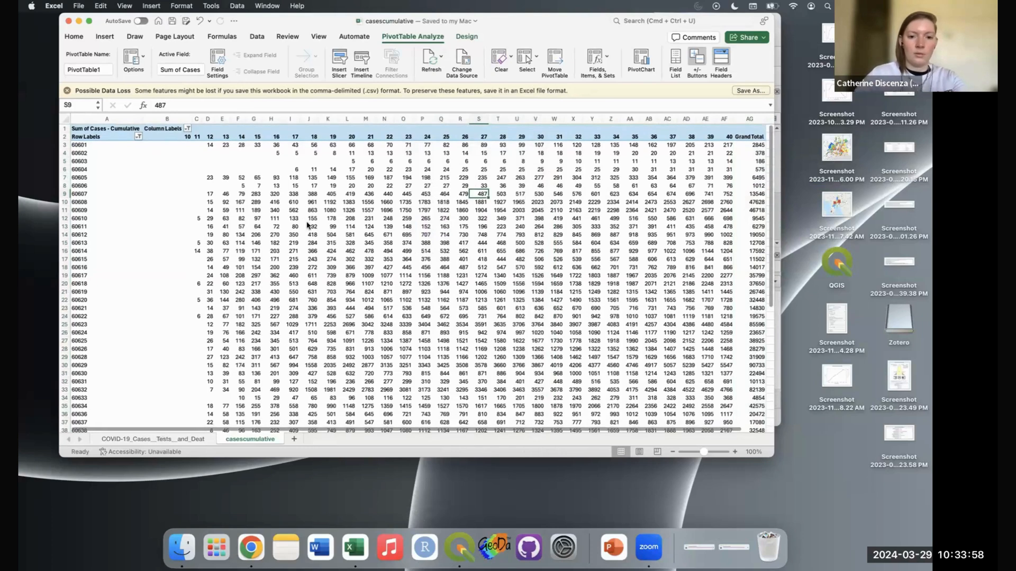
Step: Select cell H3 and switch to the Finder window showing casescumulative.csv
{"action": "left_click", "coordinate": [275, 145]}
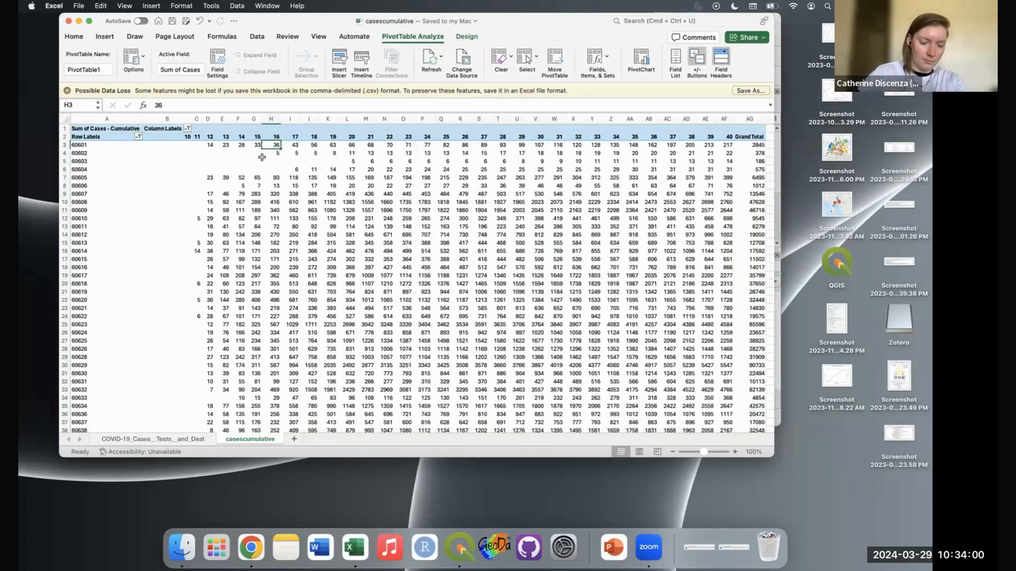
{"action": "key", "text": "super+Tab"}
{"action": "key", "text": "Tab"}
{"action": "key", "text": "Tab"}
{"action": "key", "text": "Tab"}
{"action": "key", "text": "Tab"}
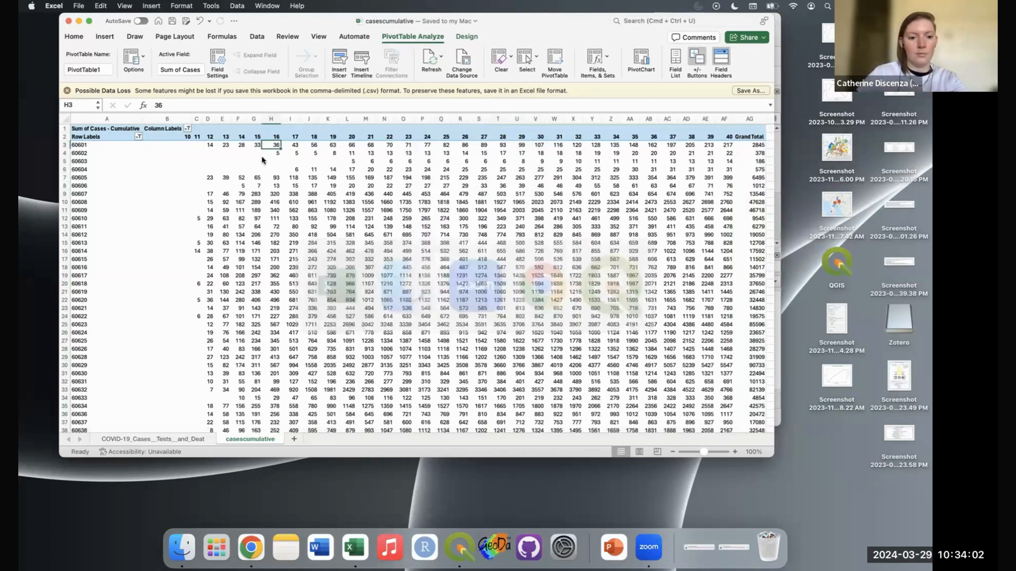
{"action": "key", "text": "super+Tab"}
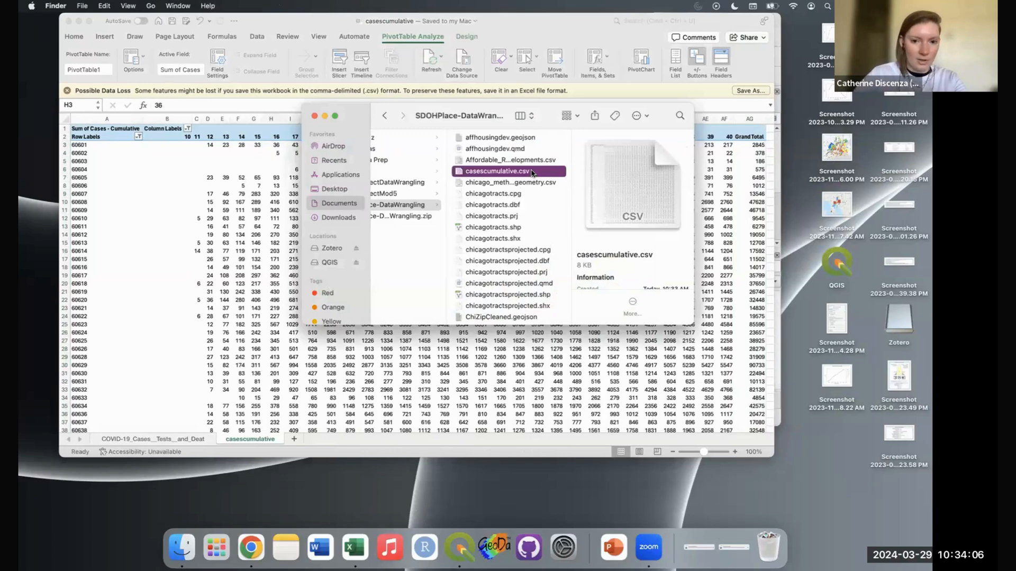
Step: Reopen casescumulative.csv, check the COVID-19 sheet, return to the casescumulative tab, and launch GeoDa
{"action": "double_click", "coordinate": [510, 174]}
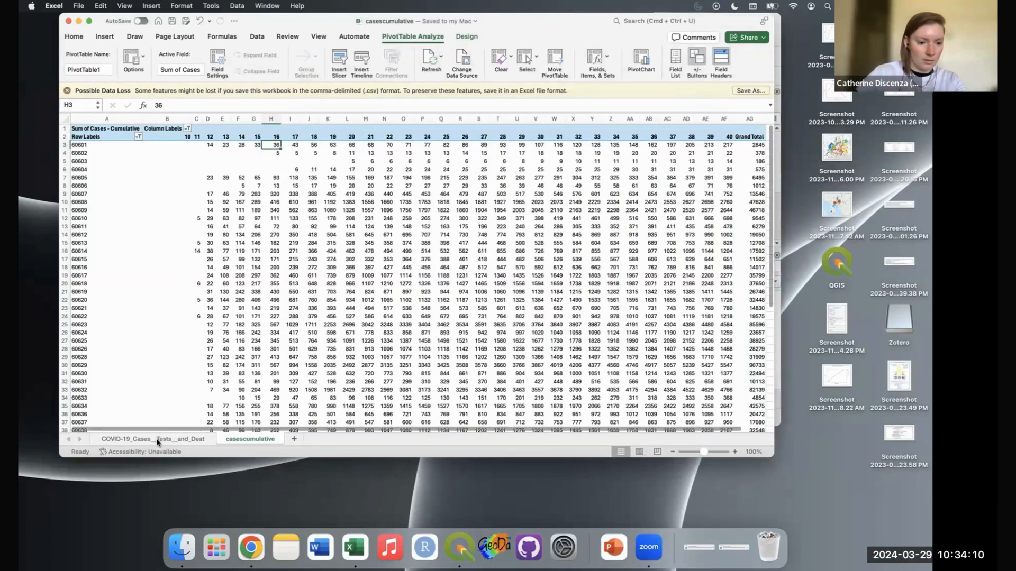
{"action": "left_click", "coordinate": [157, 441]}
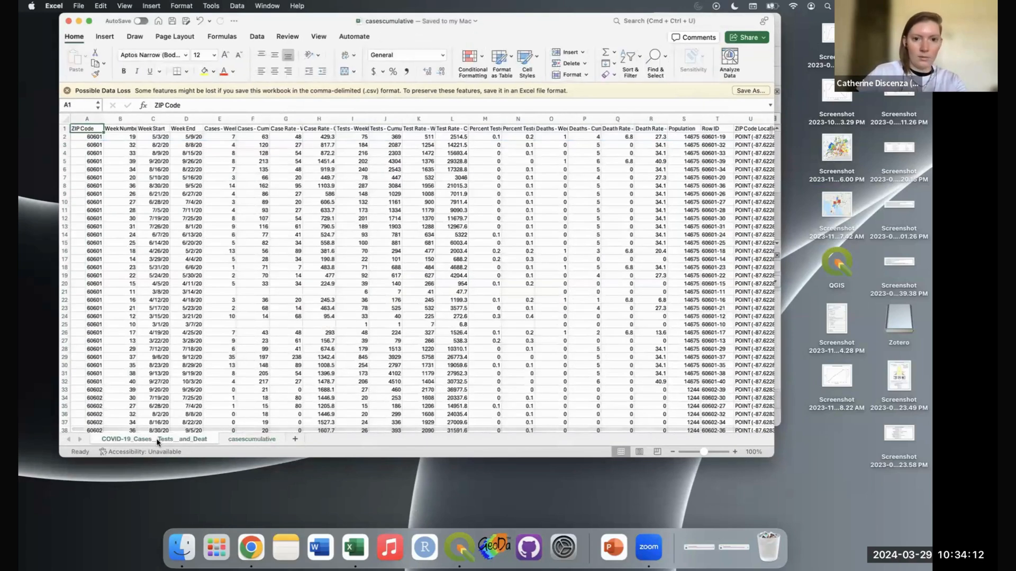
{"action": "right_click", "coordinate": [158, 441]}
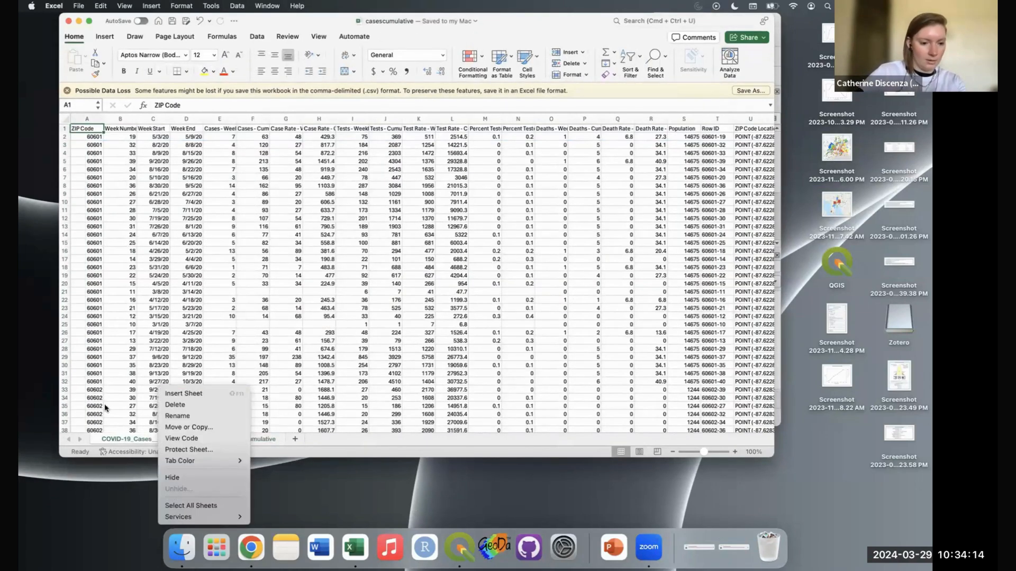
{"action": "left_click", "coordinate": [128, 442]}
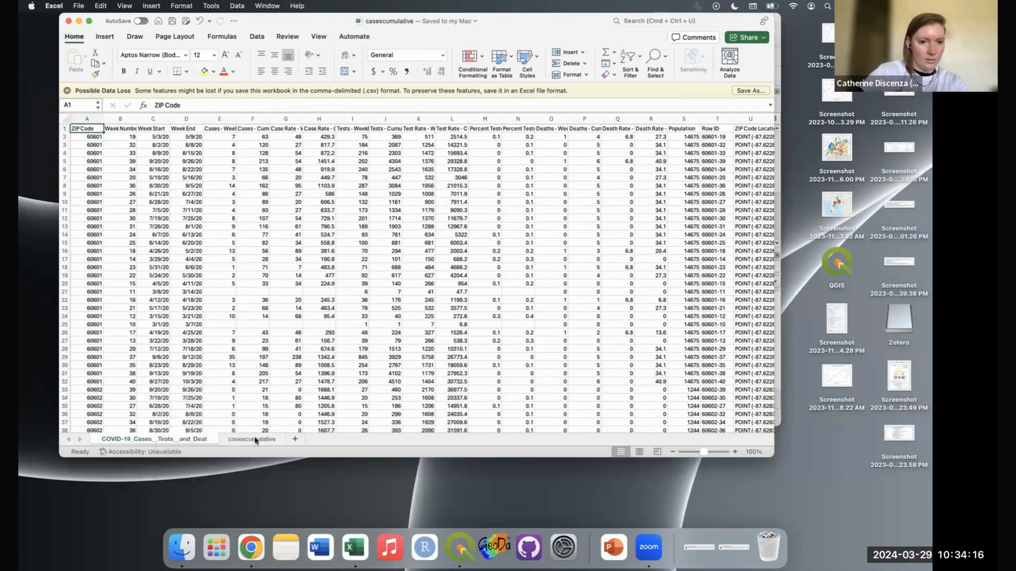
{"action": "left_click", "coordinate": [254, 439]}
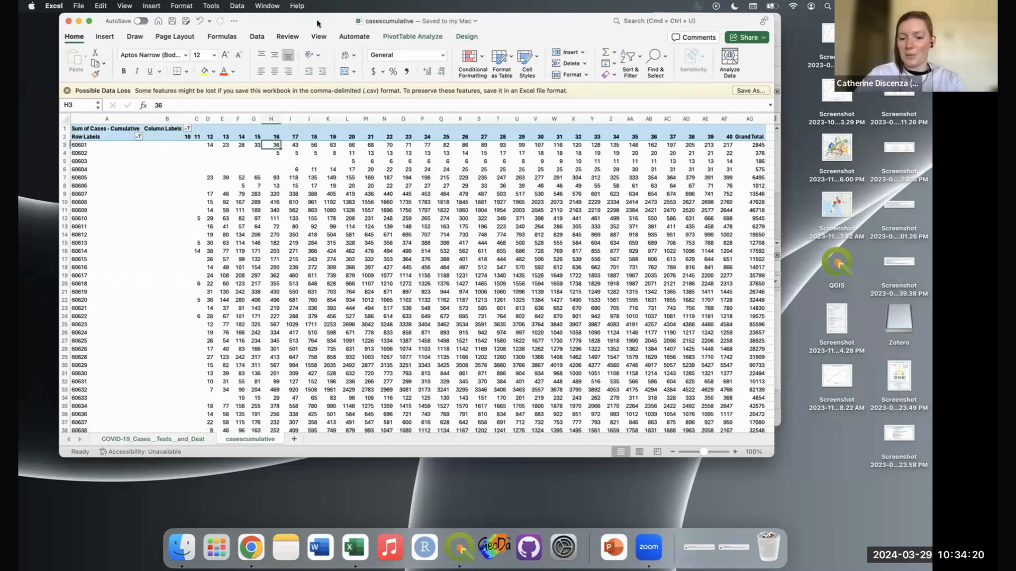
{"action": "left_click", "coordinate": [496, 551]}
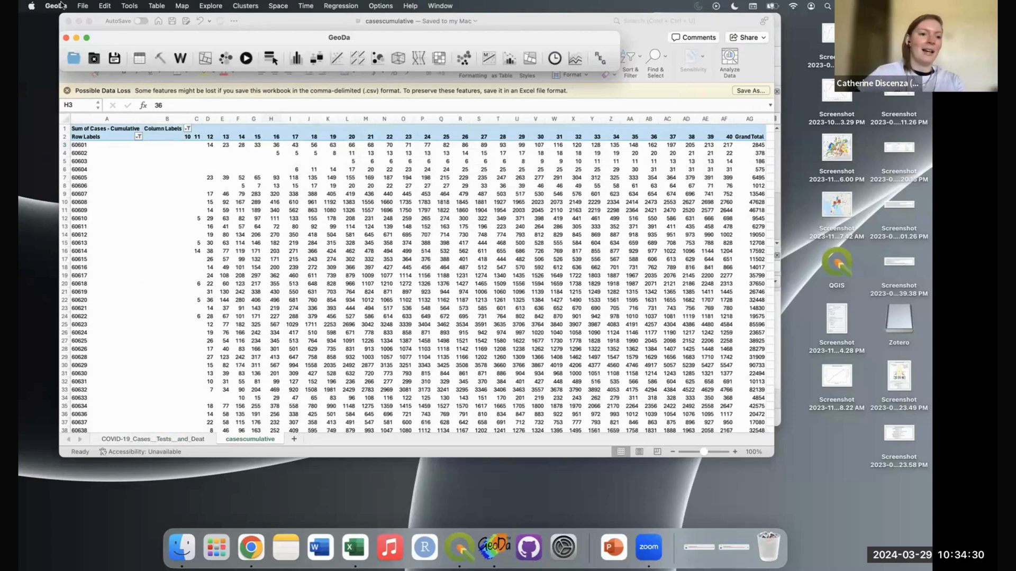
Step: Open ChiZipCleaned.geojson with the GeoJSON file type to map the 58 ZIP areas
{"action": "left_click", "coordinate": [73, 59]}
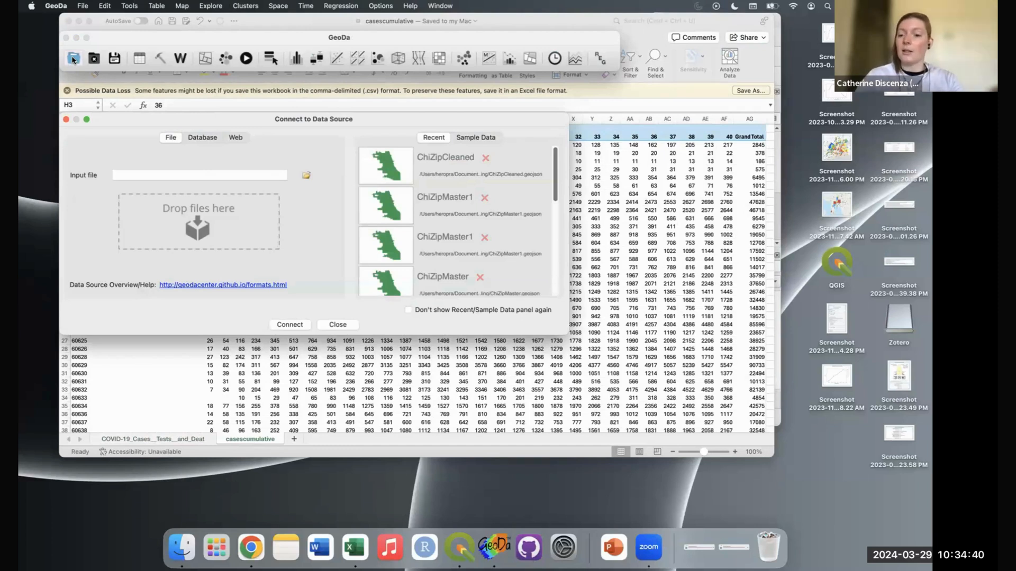
{"action": "left_click", "coordinate": [306, 176]}
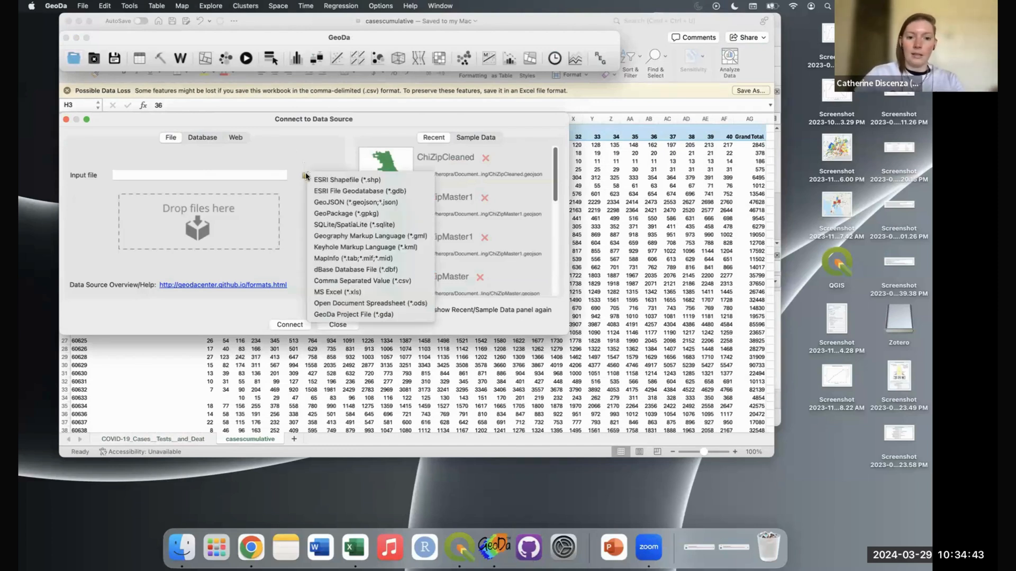
{"action": "left_click", "coordinate": [361, 203]}
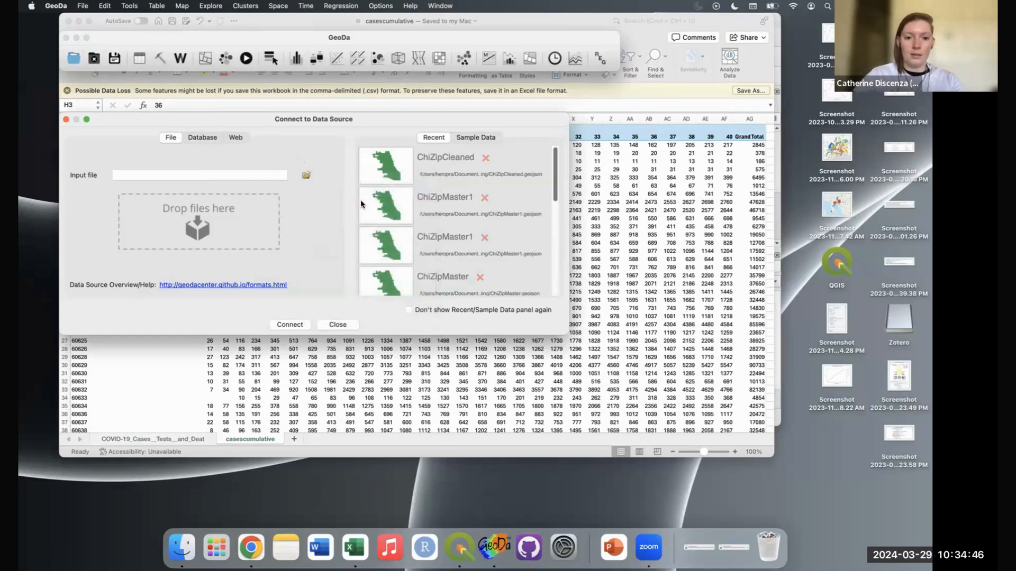
{"action": "scroll", "coordinate": [242, 232], "scroll_direction": "down", "scroll_amount": 3}
{"action": "scroll", "coordinate": [241, 233], "scroll_direction": "down", "scroll_amount": 2}
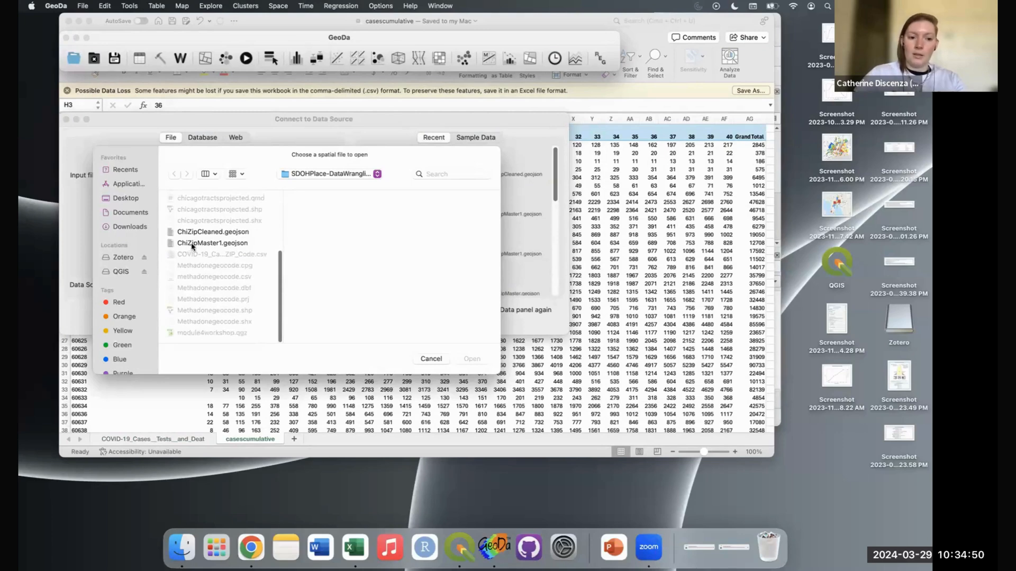
{"action": "left_click", "coordinate": [213, 232]}
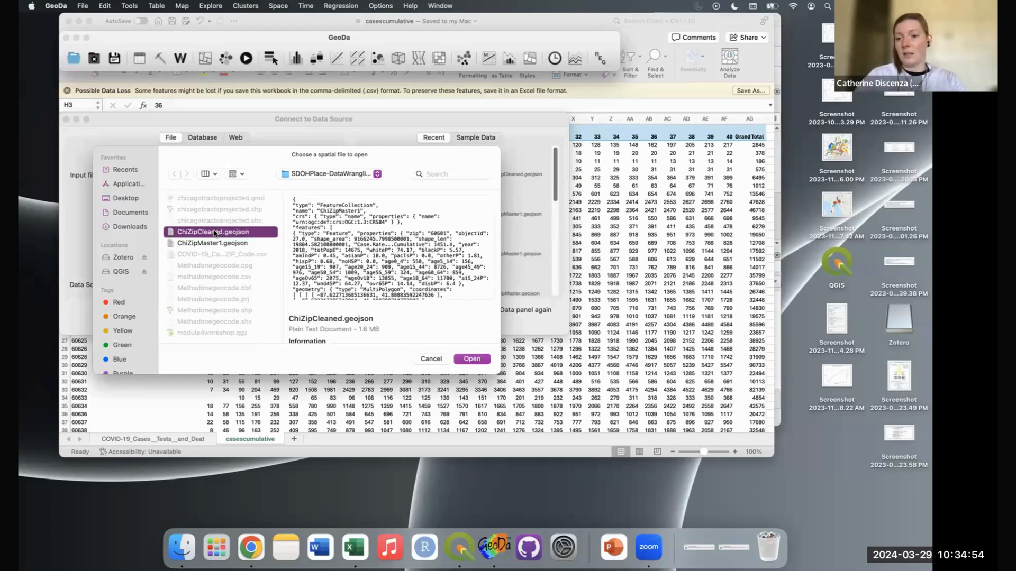
{"action": "left_click", "coordinate": [472, 359]}
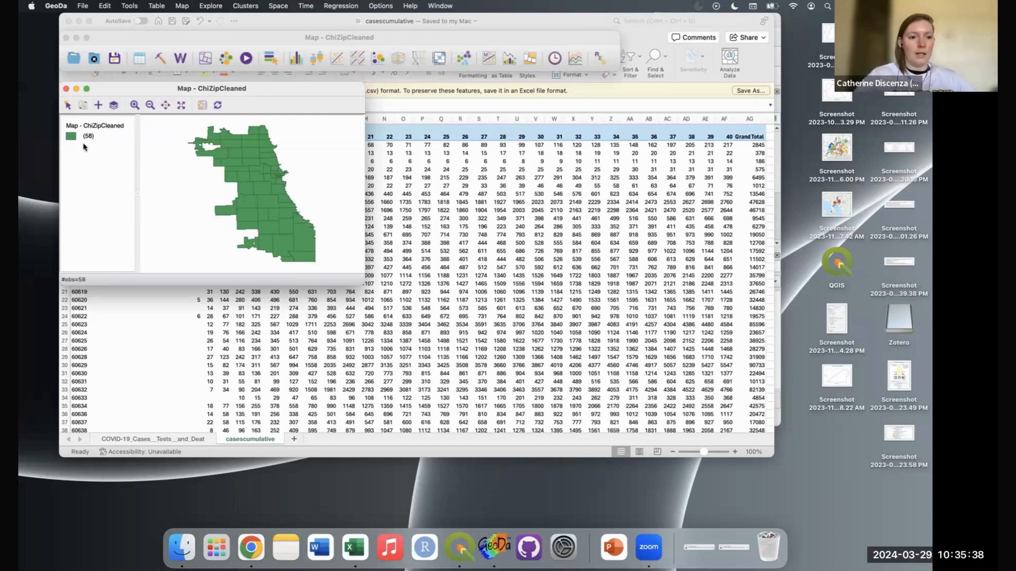
Step: Open the ChiZipCleaned table, widen the zip column, sort ascending by zip, and browse the fields
{"action": "left_click", "coordinate": [139, 59]}
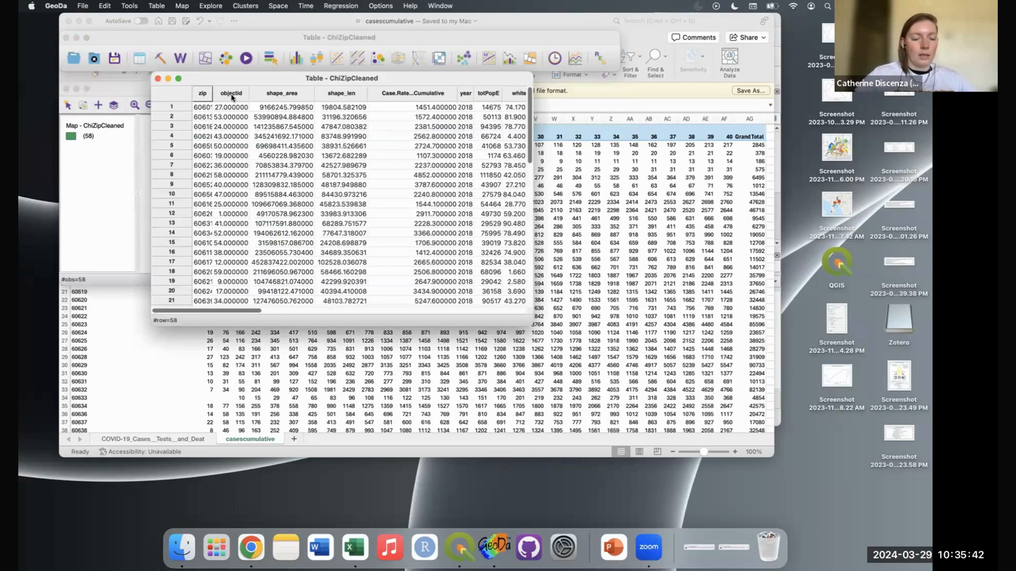
{"action": "left_click_drag", "start_coordinate": [213, 89], "coordinate": [239, 90]}
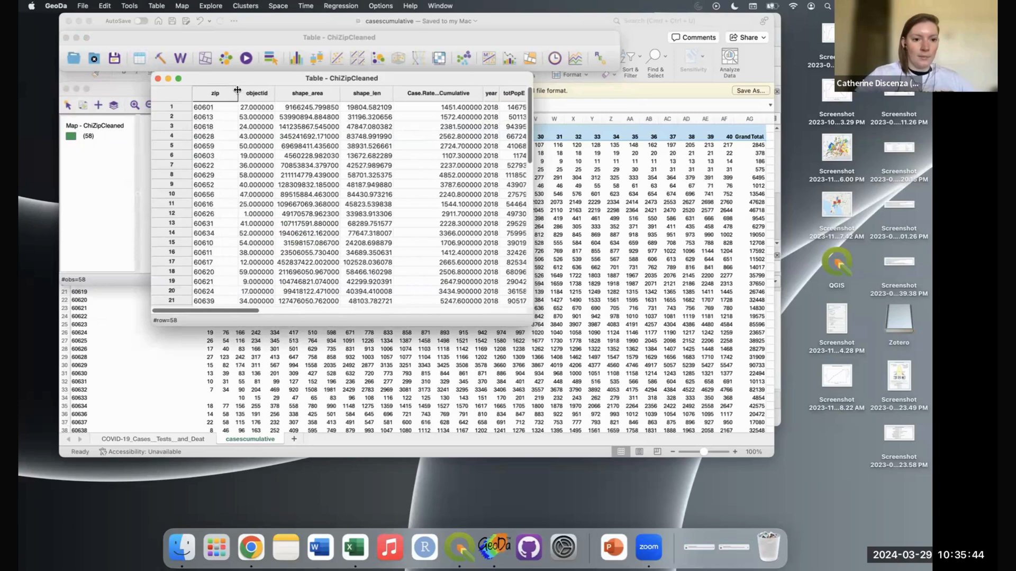
{"action": "left_click", "coordinate": [217, 93]}
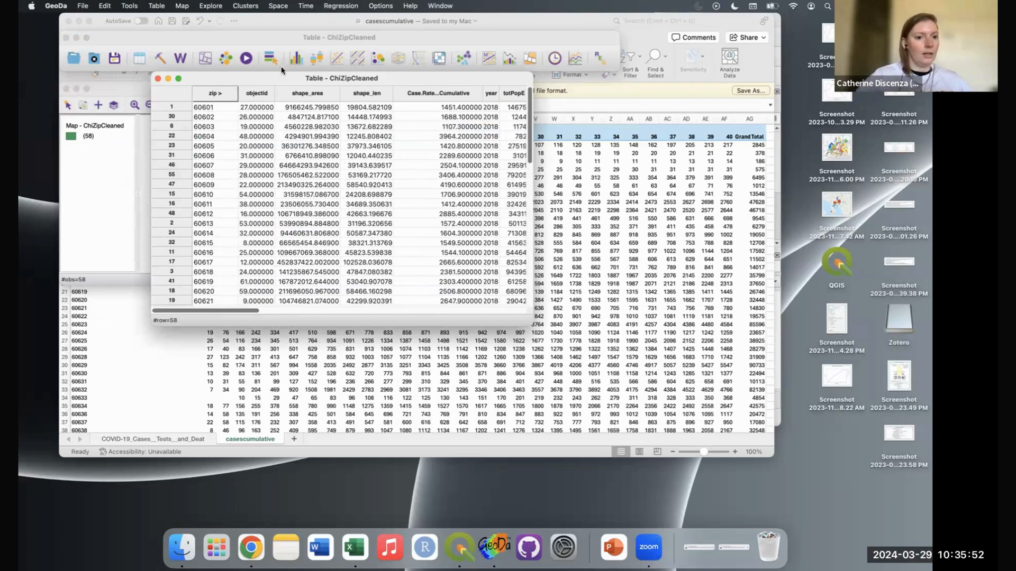
{"action": "scroll", "coordinate": [386, 245], "scroll_direction": "right", "scroll_amount": 10}
{"action": "scroll", "coordinate": [386, 245], "scroll_direction": "right", "scroll_amount": 10}
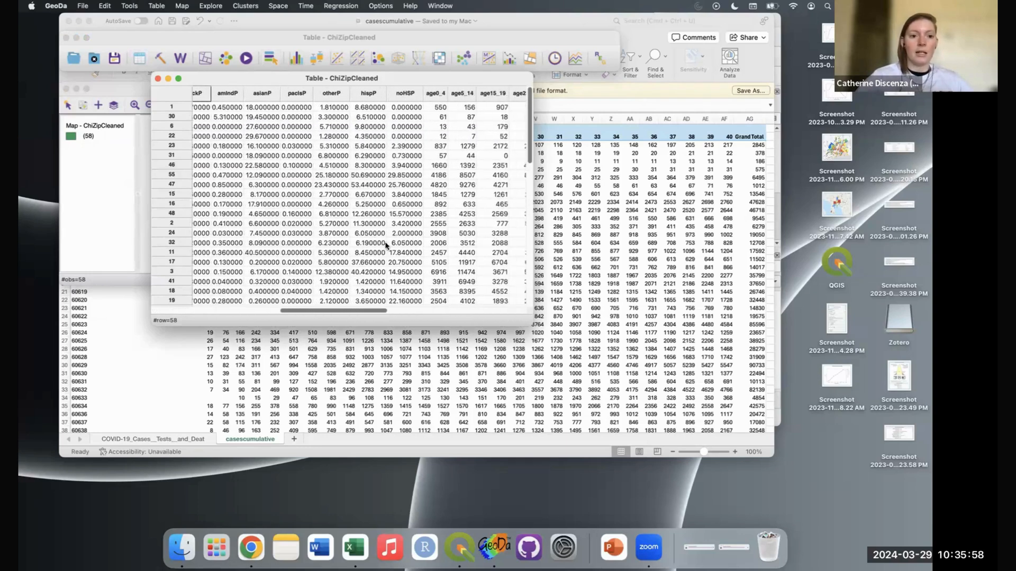
{"action": "scroll", "coordinate": [386, 245], "scroll_direction": "right", "scroll_amount": 5}
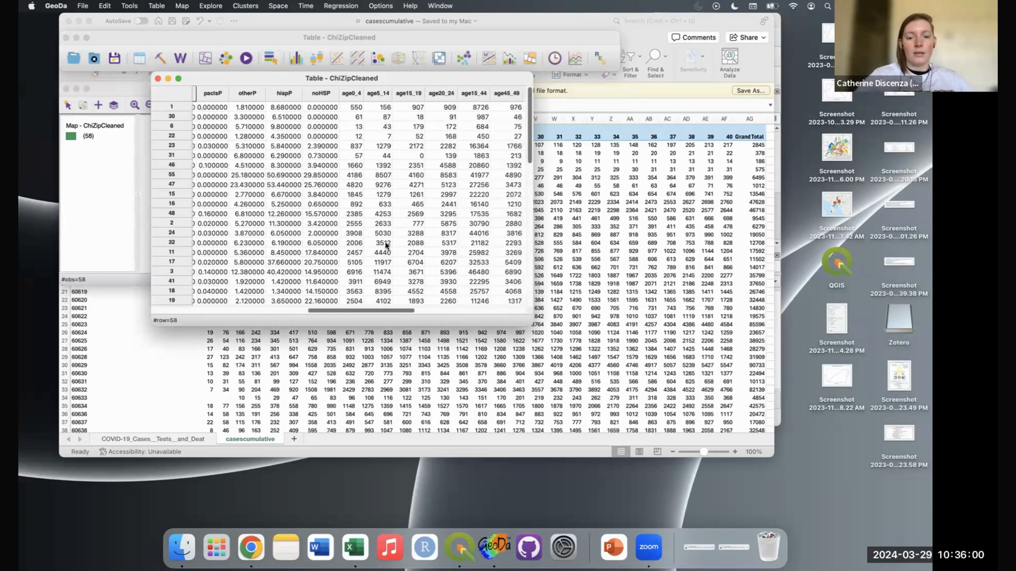
{"action": "scroll", "coordinate": [387, 245], "scroll_direction": "right", "scroll_amount": 10}
{"action": "scroll", "coordinate": [386, 245], "scroll_direction": "right", "scroll_amount": 5}
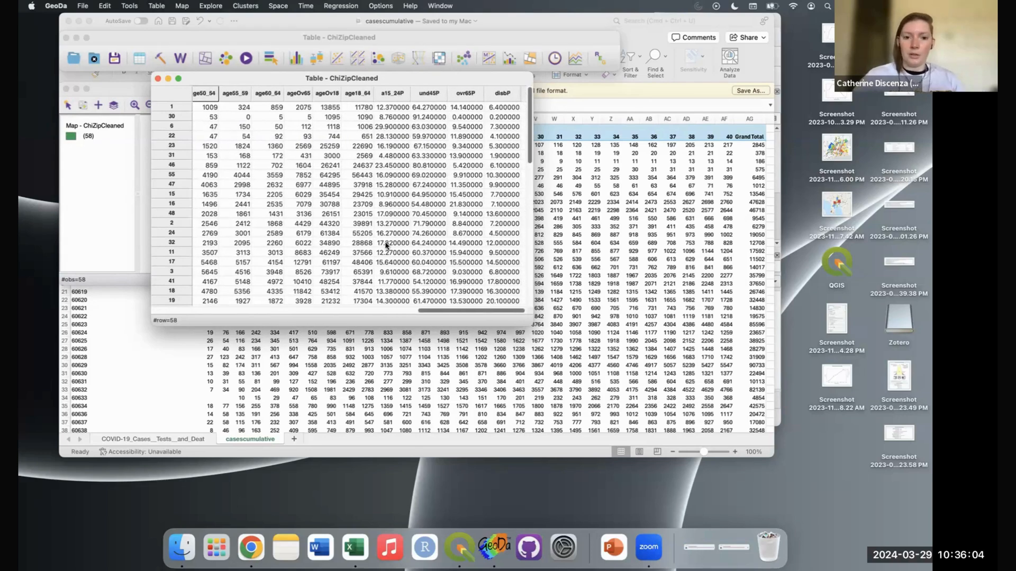
{"action": "scroll", "coordinate": [326, 237], "scroll_direction": "left", "scroll_amount": 20}
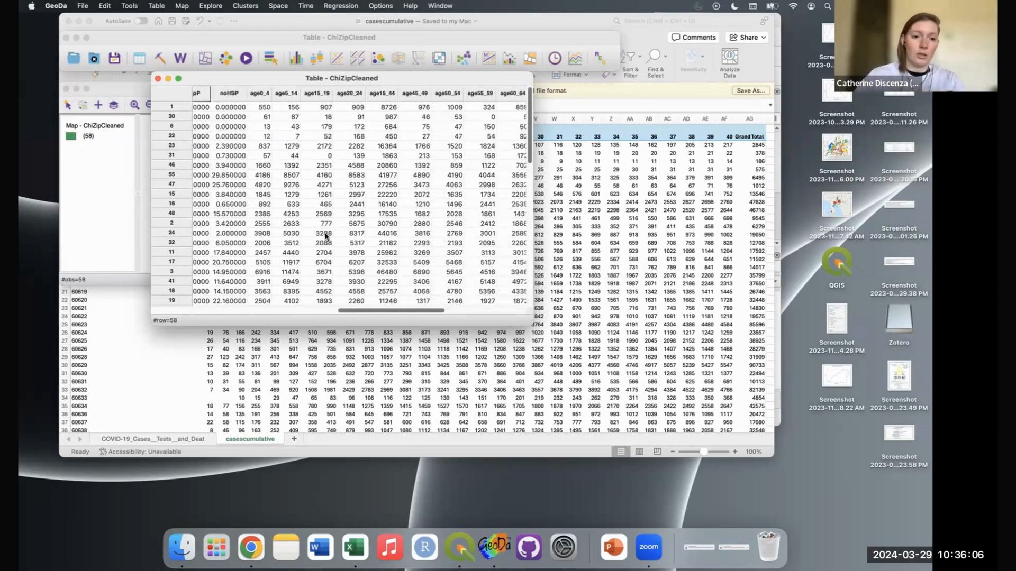
Step: Start a table merge into ChiZipCleaned and bring up the data-source file chooser
{"action": "left_click", "coordinate": [158, 6]}
{"action": "left_click", "coordinate": [176, 33]}
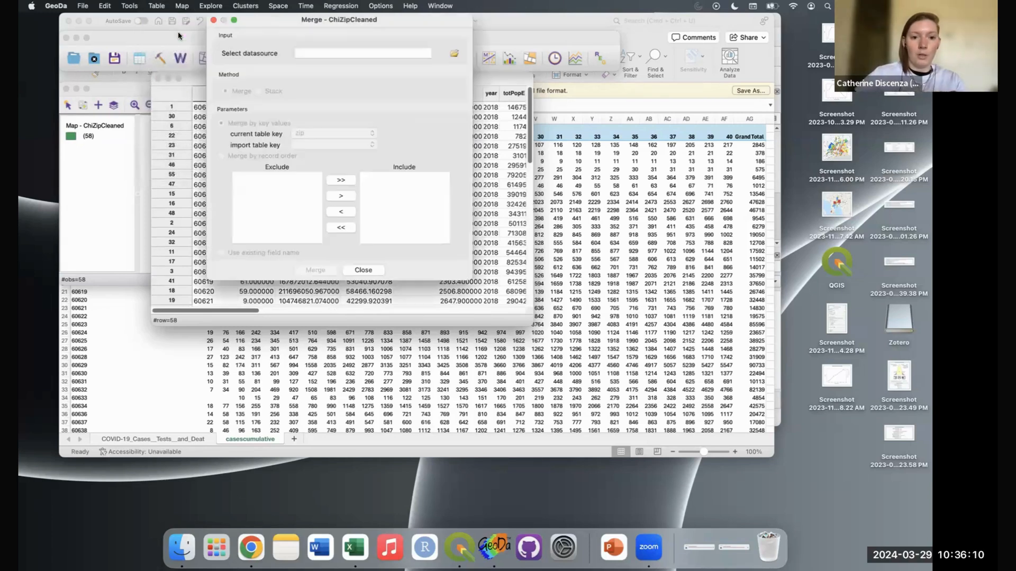
{"action": "left_click", "coordinate": [454, 54]}
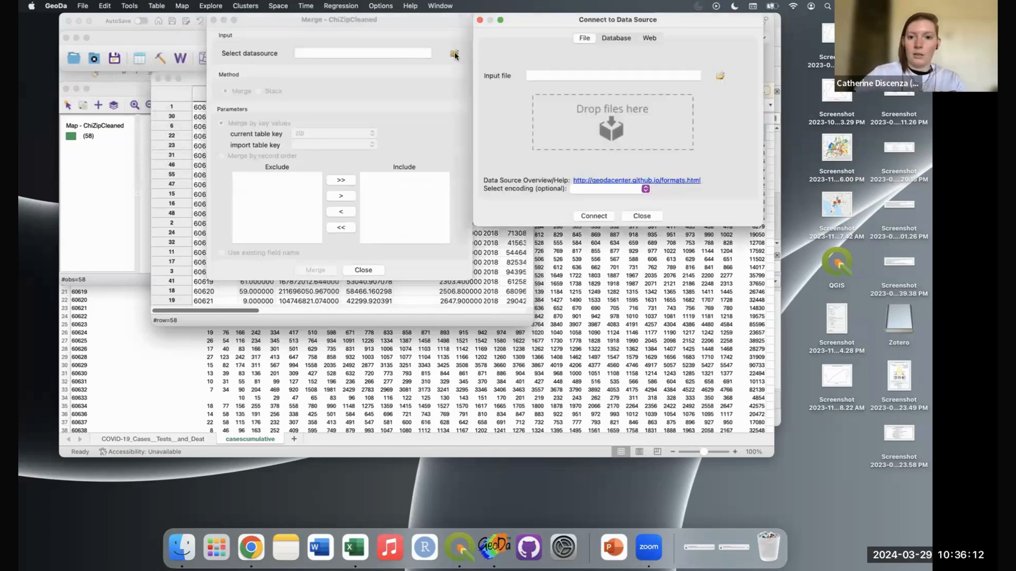
{"action": "left_click", "coordinate": [720, 75]}
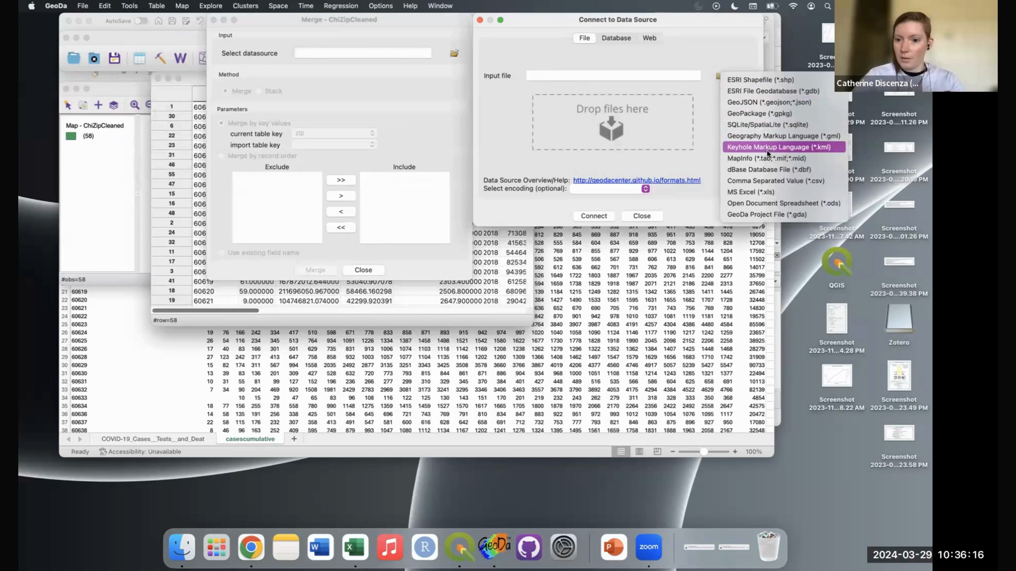
{"action": "left_click", "coordinate": [808, 184]}
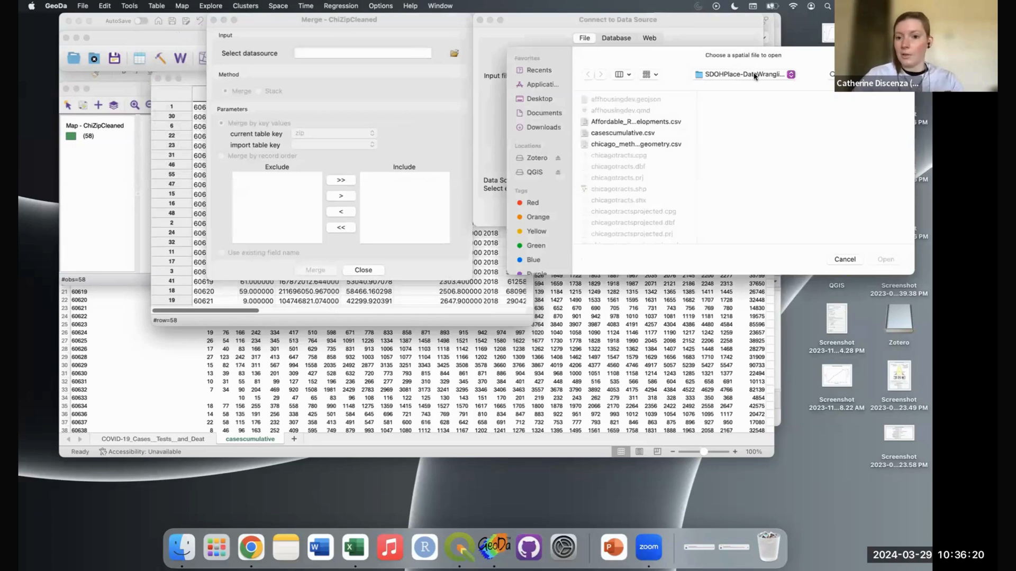
{"action": "left_click", "coordinate": [755, 75]}
{"action": "left_click", "coordinate": [755, 75]}
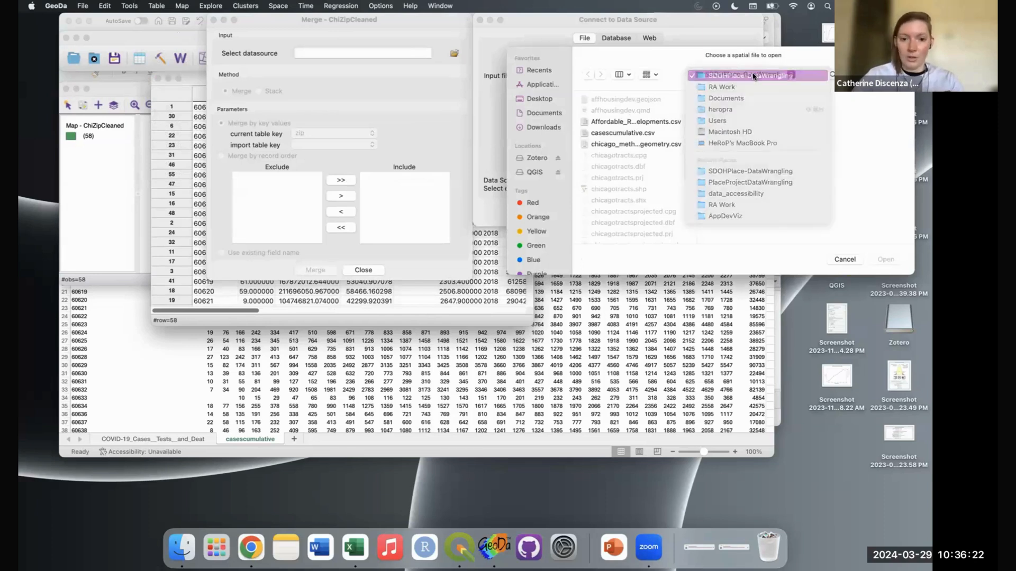
Step: Browse to the PlaceProjectDataWrangling folder and open COVID-19_Cases_Cumulative_by_ZIP_Code.csv
{"action": "left_click", "coordinate": [551, 129]}
{"action": "left_click", "coordinate": [548, 115]}
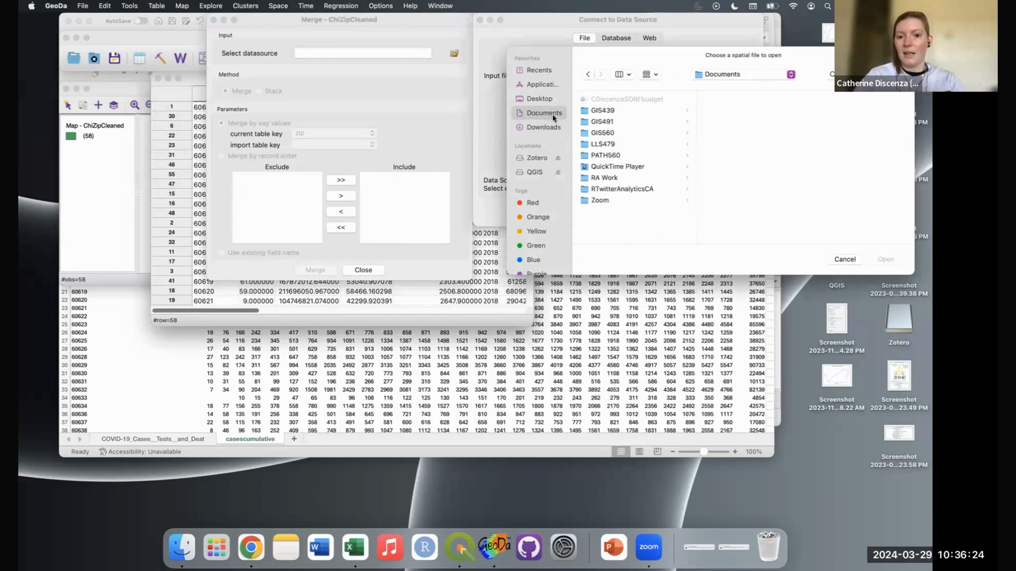
{"action": "left_click", "coordinate": [624, 176]}
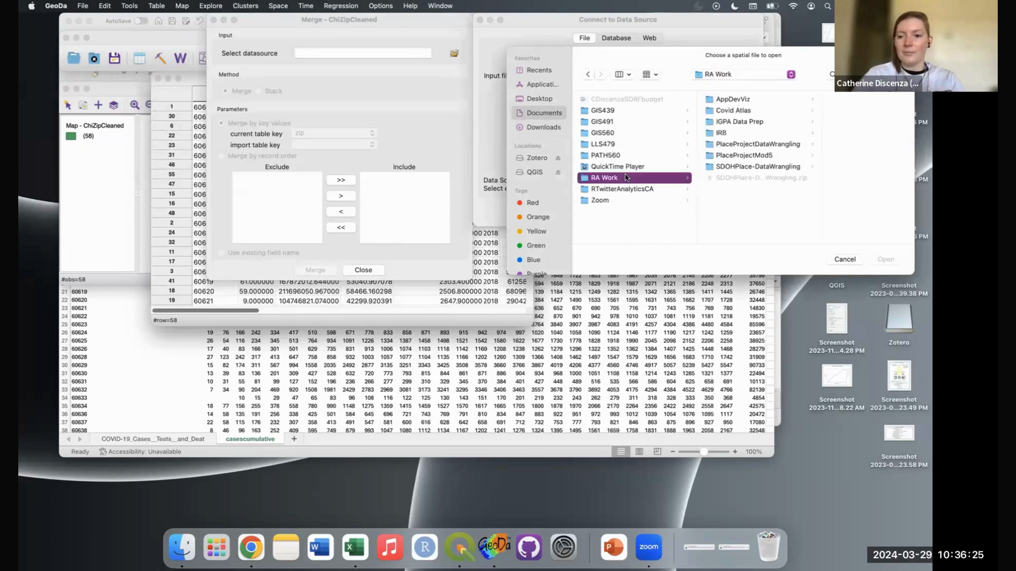
{"action": "left_click", "coordinate": [762, 145]}
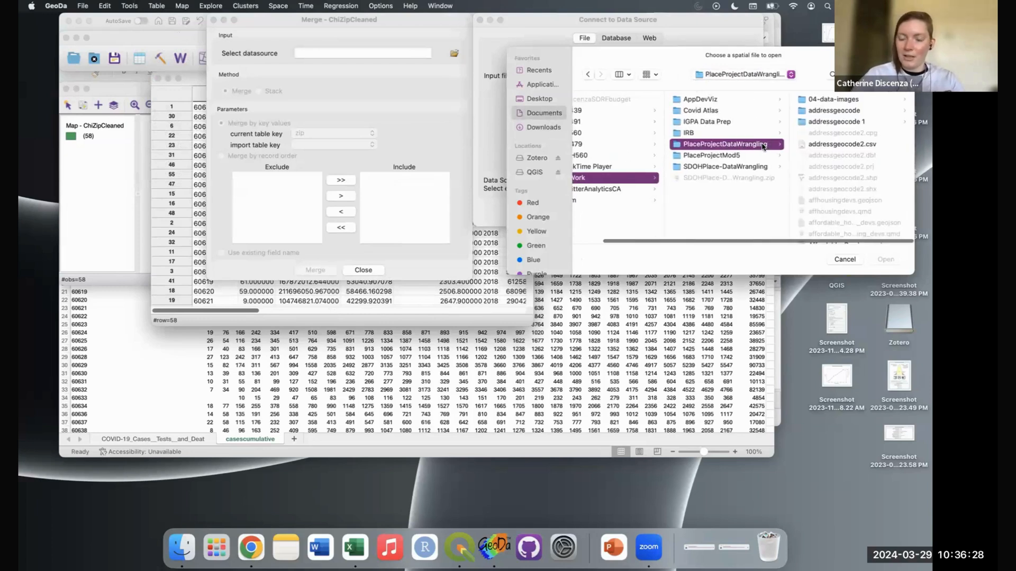
{"action": "left_click", "coordinate": [681, 51]}
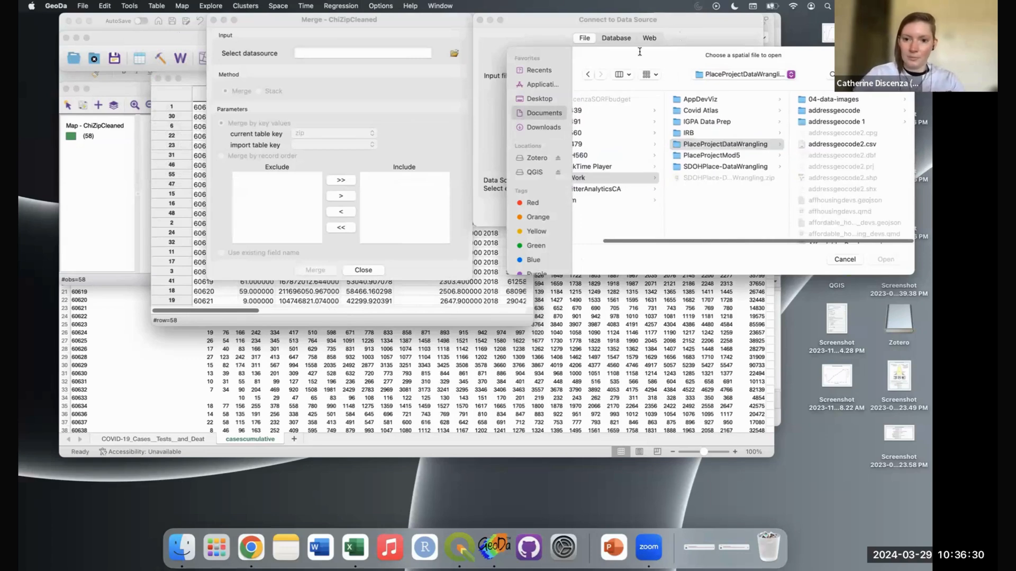
{"action": "left_click_drag", "start_coordinate": [622, 270], "coordinate": [353, 272]}
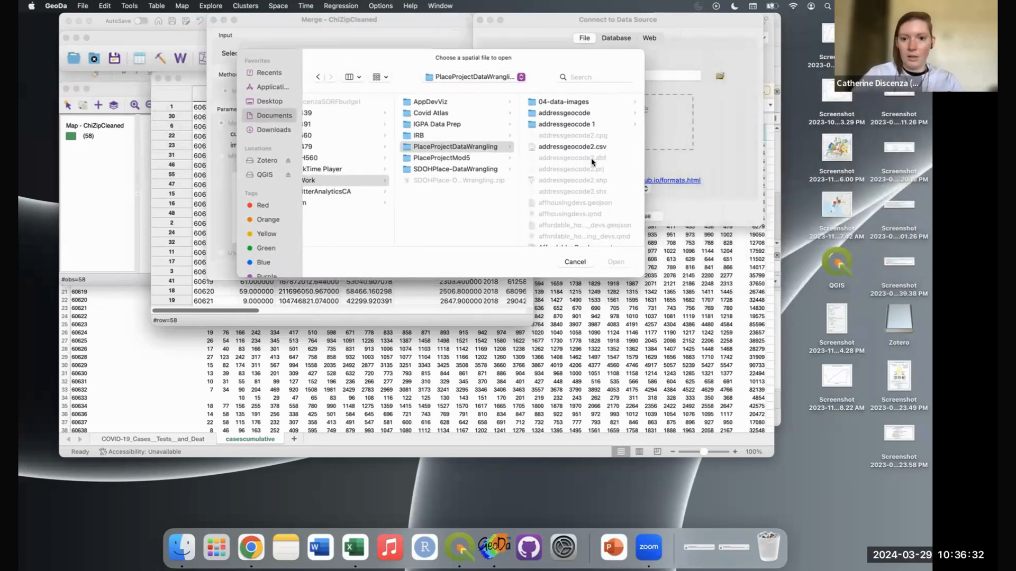
{"action": "scroll", "coordinate": [588, 161], "scroll_direction": "down", "scroll_amount": 5}
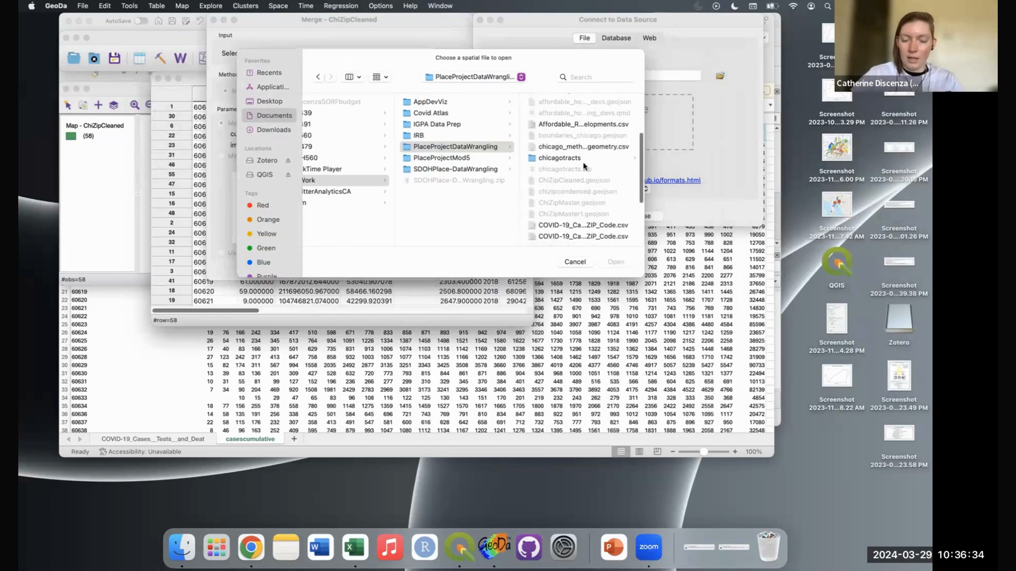
{"action": "scroll", "coordinate": [582, 175], "scroll_direction": "down", "scroll_amount": 2}
{"action": "left_click", "coordinate": [587, 174]}
{"action": "left_click", "coordinate": [449, 179]}
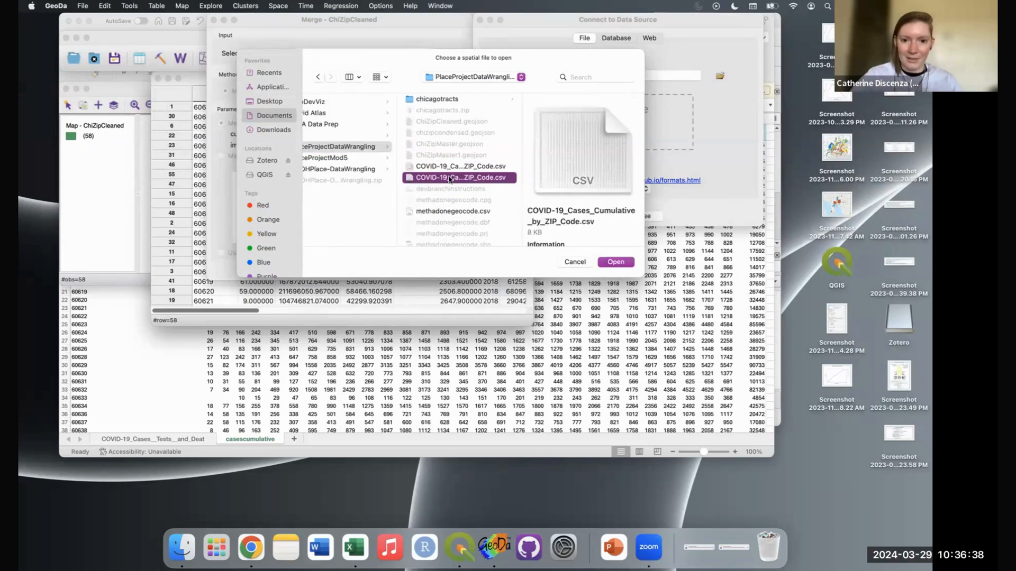
{"action": "left_click", "coordinate": [616, 262]}
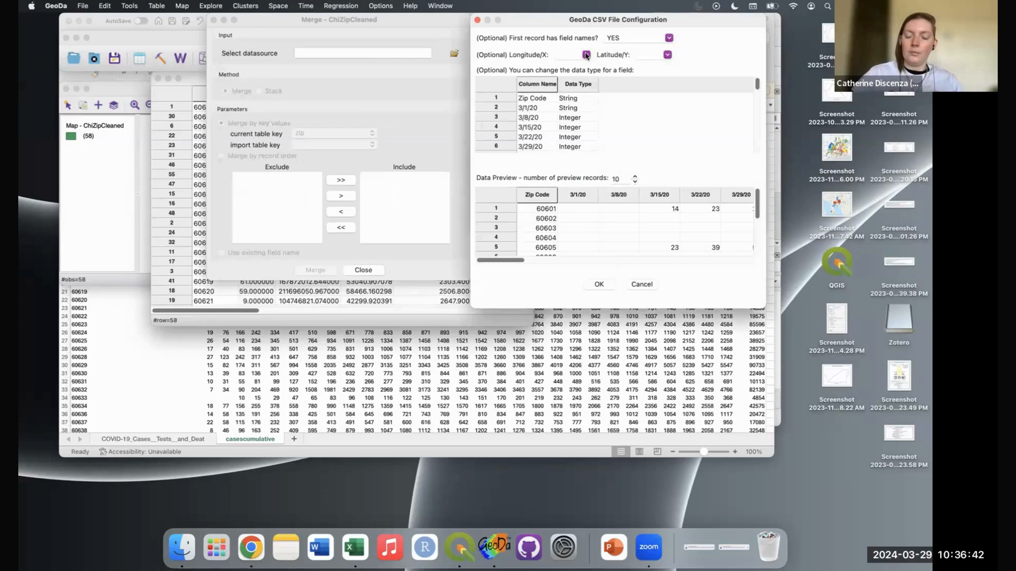
Step: Accept the default CSV import settings for the cumulative cases file
{"action": "left_click", "coordinate": [586, 55]}
{"action": "left_click", "coordinate": [587, 56]}
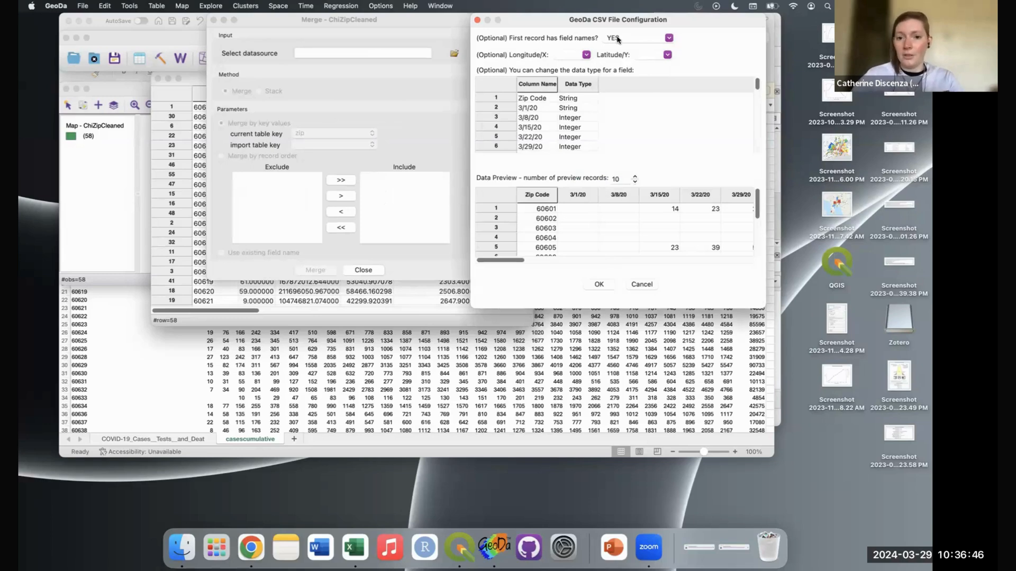
{"action": "left_click", "coordinate": [598, 284]}
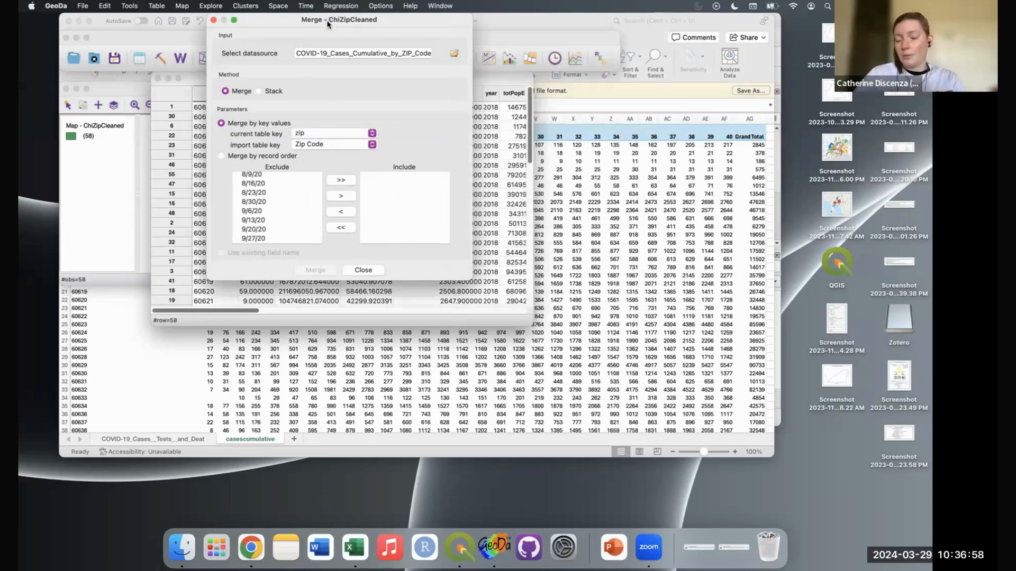
Step: Merge all CSV fields except Zip Code into ChiZipCleaned, keyed zip to Zip Code
{"action": "left_click_drag", "start_coordinate": [327, 23], "coordinate": [523, 43]}
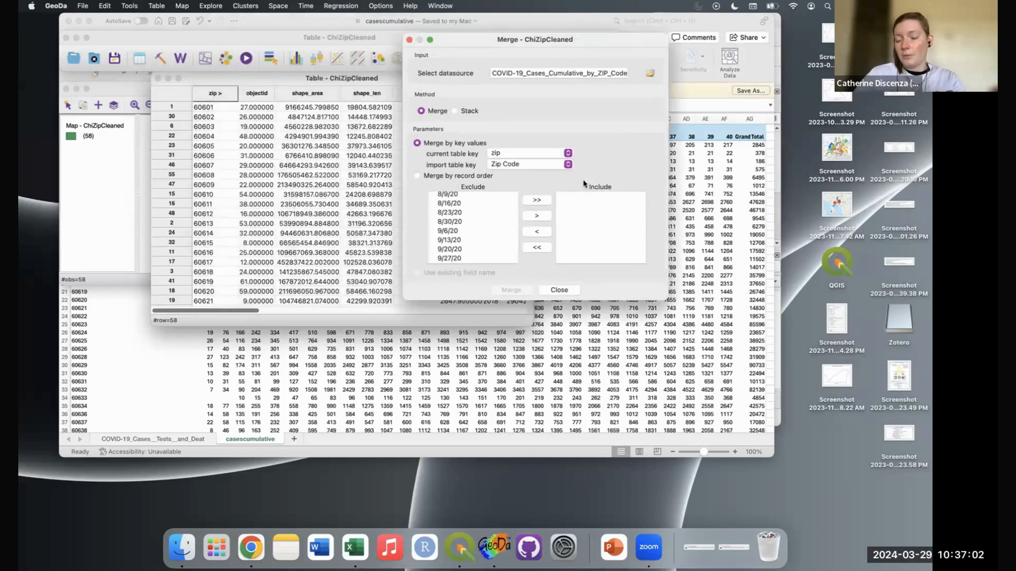
{"action": "left_click_drag", "start_coordinate": [571, 39], "coordinate": [635, 62]}
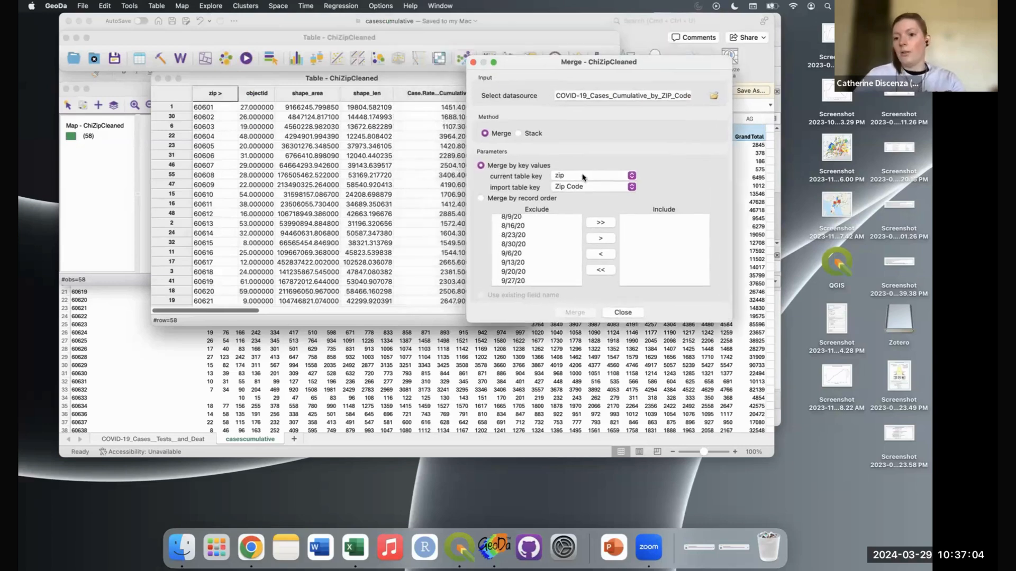
{"action": "scroll", "coordinate": [549, 246], "scroll_direction": "up", "scroll_amount": 10}
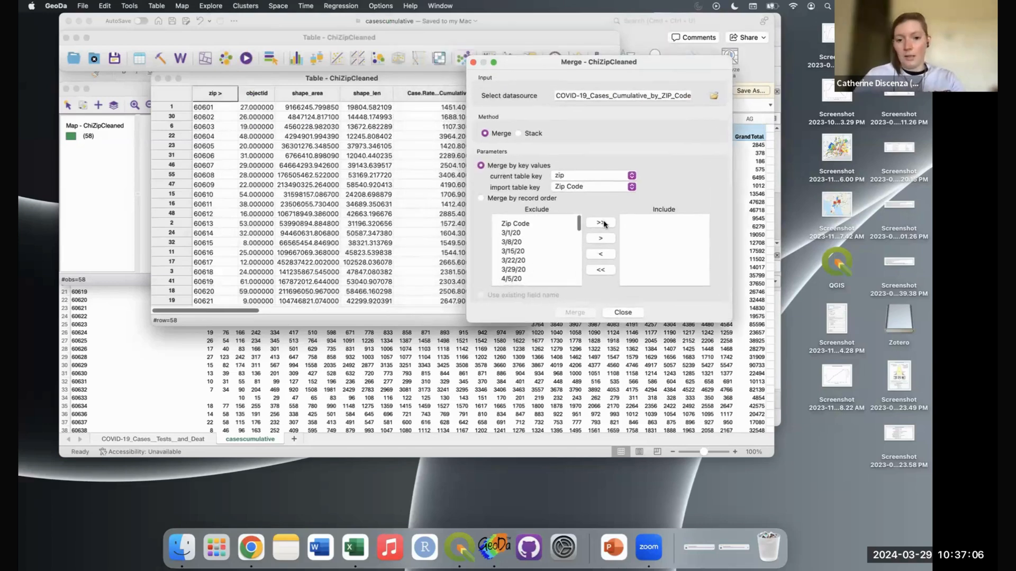
{"action": "left_click", "coordinate": [602, 223]}
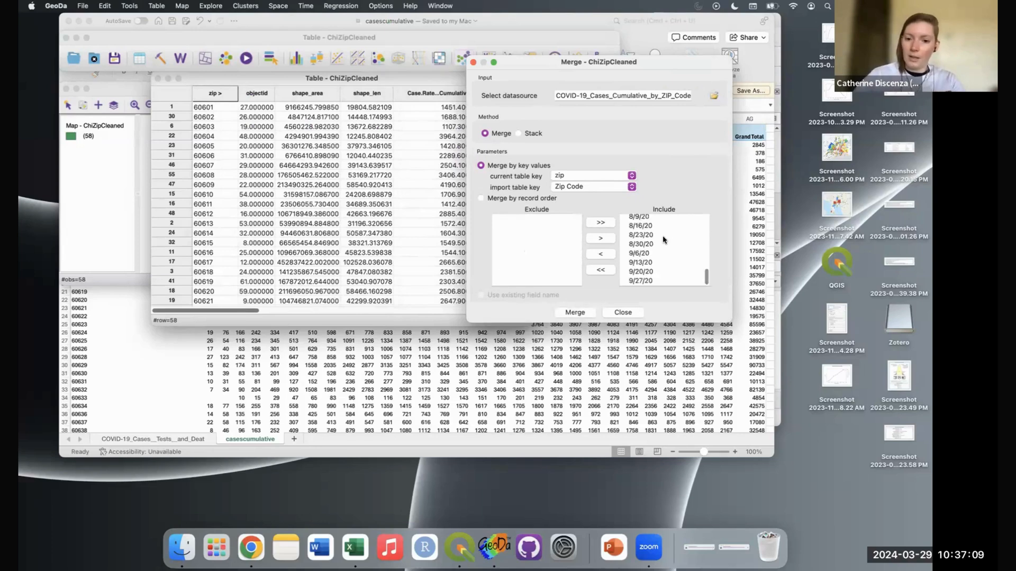
{"action": "scroll", "coordinate": [635, 225], "scroll_direction": "up", "scroll_amount": 10}
{"action": "left_click", "coordinate": [635, 224]}
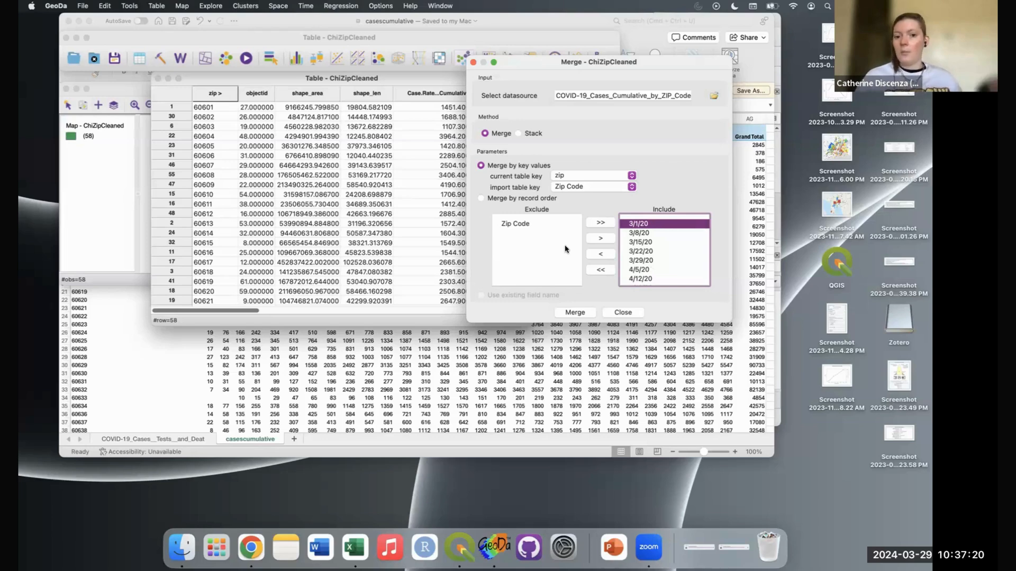
{"action": "left_click", "coordinate": [584, 313]}
{"action": "left_click", "coordinate": [488, 205]}
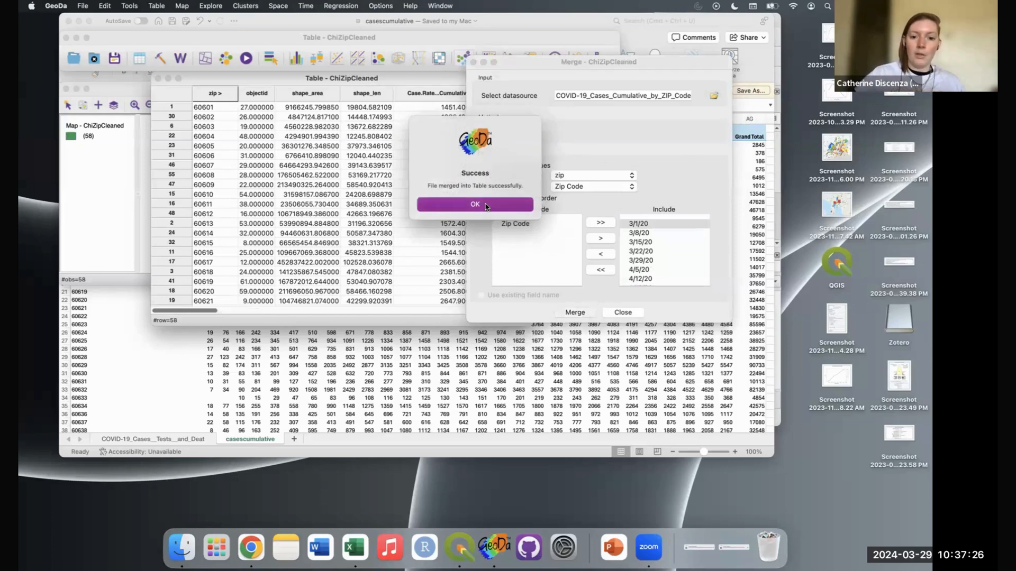
Step: Scroll through the merged weekly date columns and sort ChiZipCleaned ascending by 9/27/20 counts
{"action": "scroll", "coordinate": [450, 233], "scroll_direction": "right", "scroll_amount": 2}
{"action": "scroll", "coordinate": [450, 232], "scroll_direction": "right", "scroll_amount": 10}
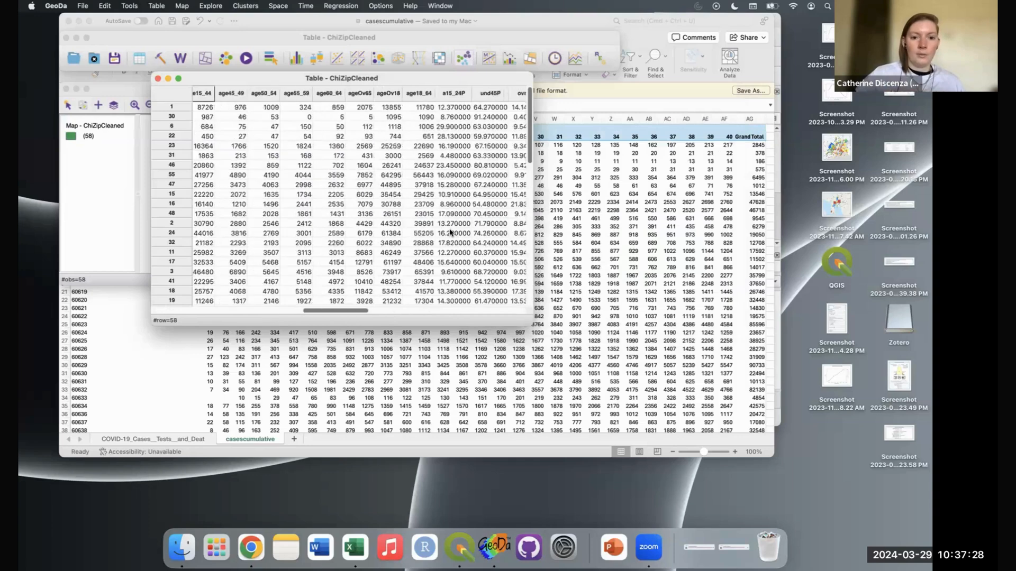
{"action": "scroll", "coordinate": [450, 233], "scroll_direction": "right", "scroll_amount": 6}
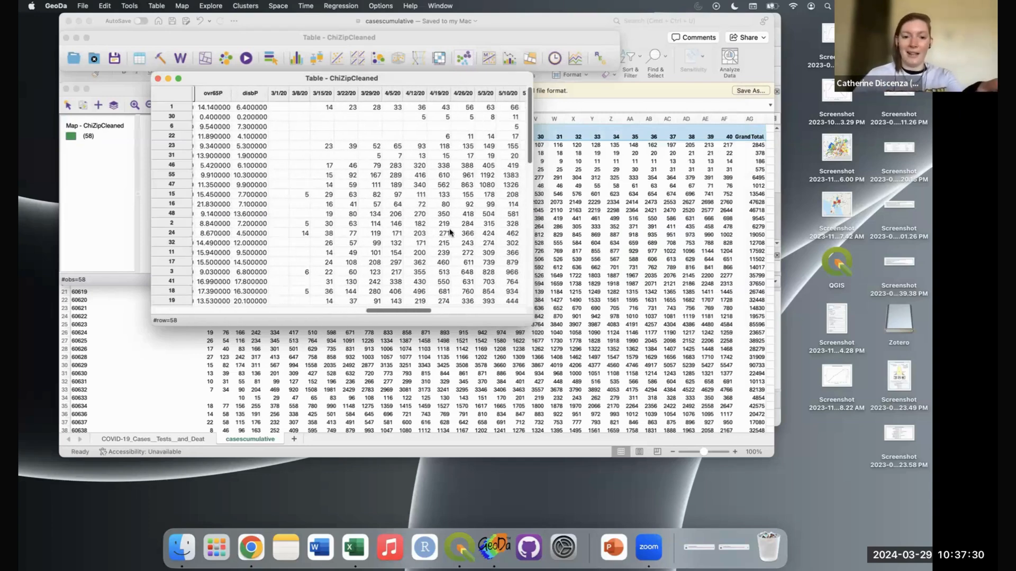
{"action": "scroll", "coordinate": [450, 232], "scroll_direction": "right", "scroll_amount": 5}
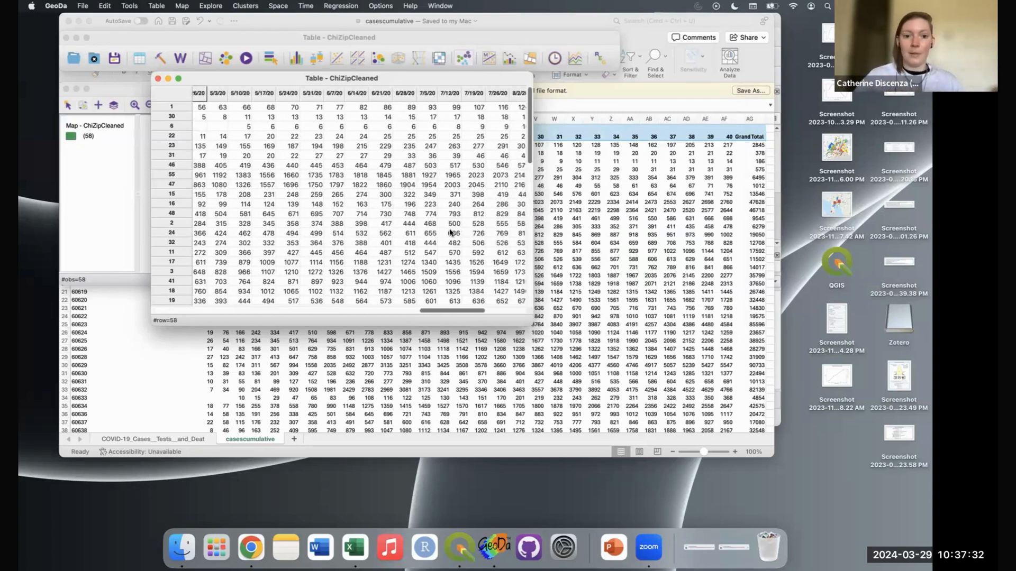
{"action": "scroll", "coordinate": [451, 232], "scroll_direction": "left", "scroll_amount": 20}
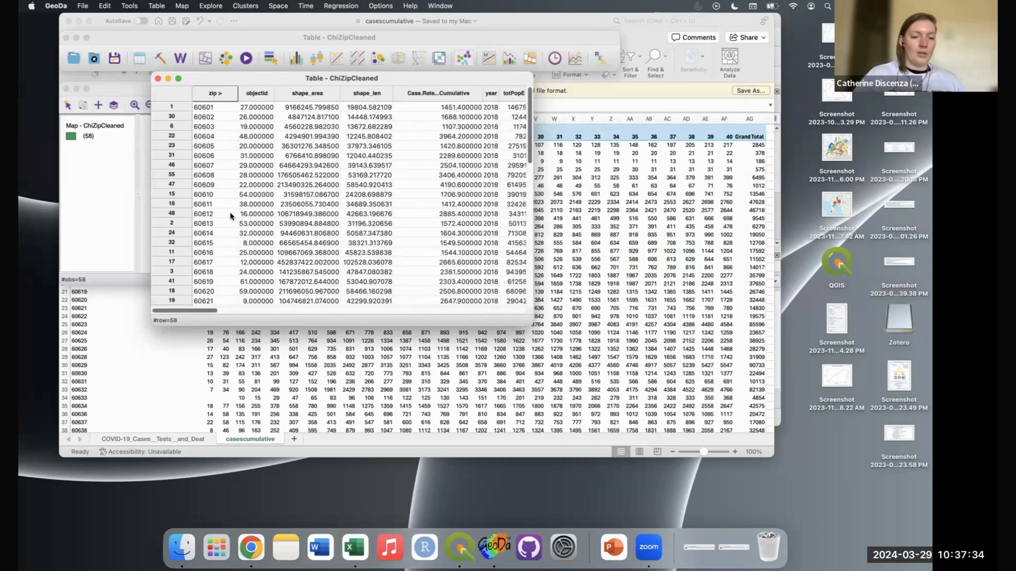
{"action": "scroll", "coordinate": [431, 172], "scroll_direction": "right", "scroll_amount": 20}
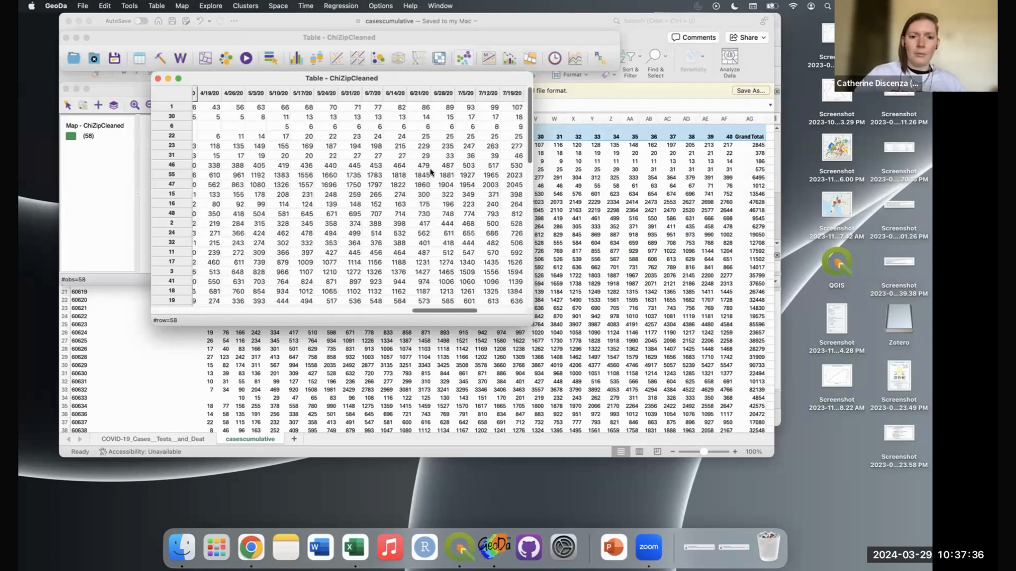
{"action": "double_click", "coordinate": [506, 94]}
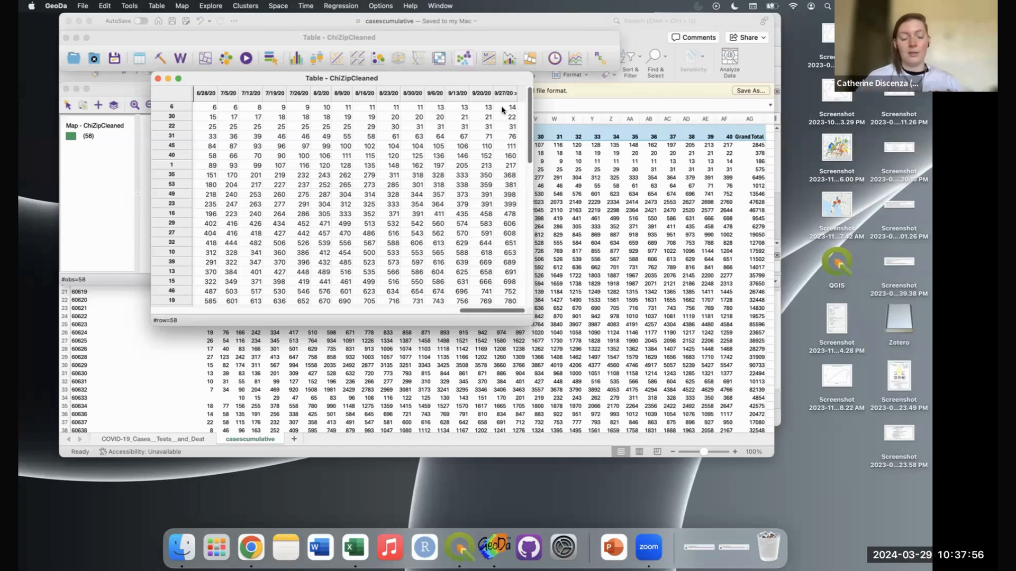
{"action": "scroll", "coordinate": [303, 130], "scroll_direction": "left", "scroll_amount": 15}
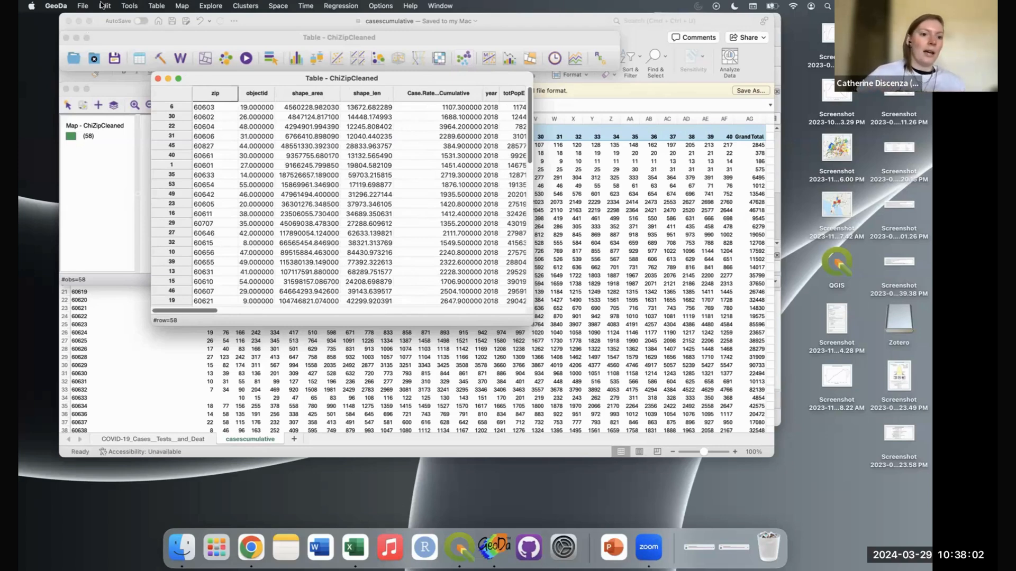
Step: Save the merged ChiZipCleaned table with File > Save and switch back to QGIS
{"action": "left_click", "coordinate": [85, 5]}
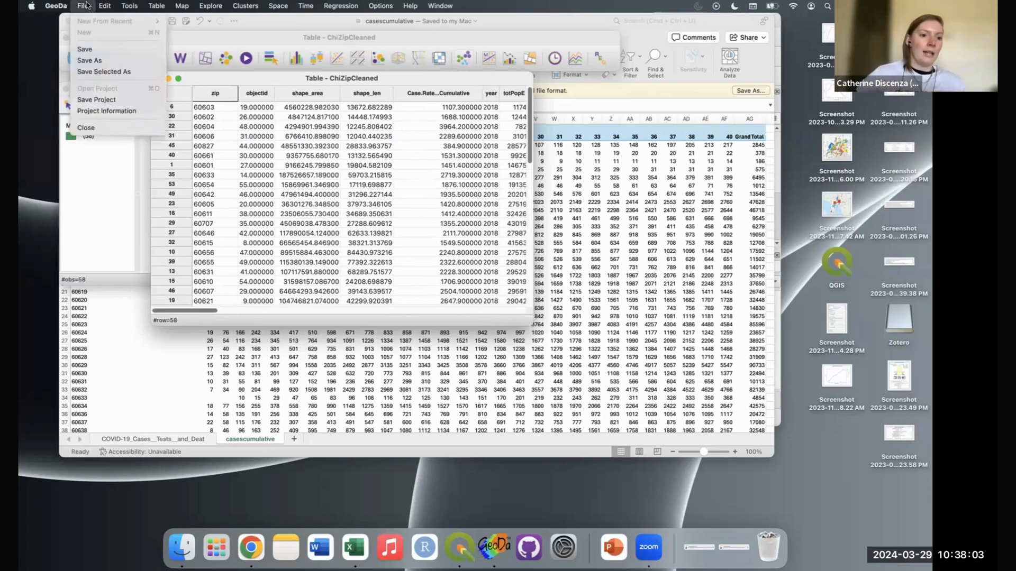
{"action": "left_click", "coordinate": [104, 51]}
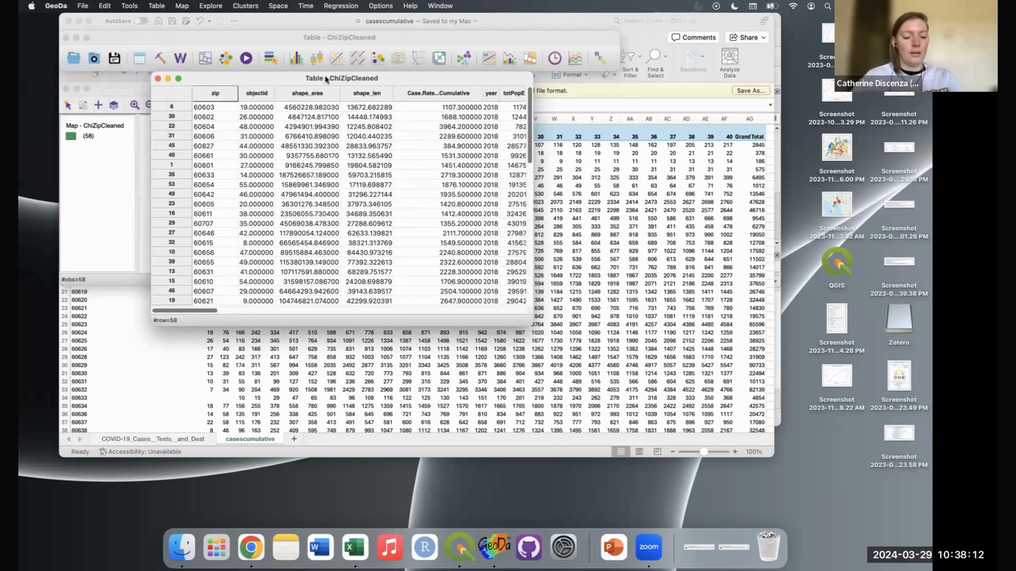
{"action": "key", "text": "super+Tab"}
{"action": "key", "text": "super+Tab"}
{"action": "key", "text": "super+Tab"}
{"action": "key", "text": "super+Tab"}
{"action": "key", "text": "super+Tab"}
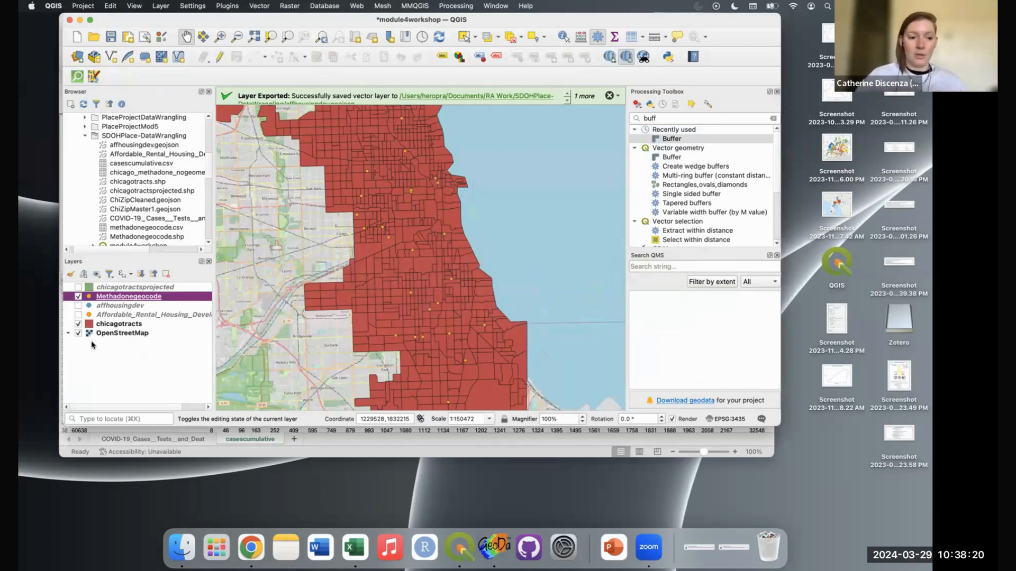
Step: Hide the chicagotracts layer and add ChiZipCleaned.geojson to the Layers panel
{"action": "left_click", "coordinate": [79, 325]}
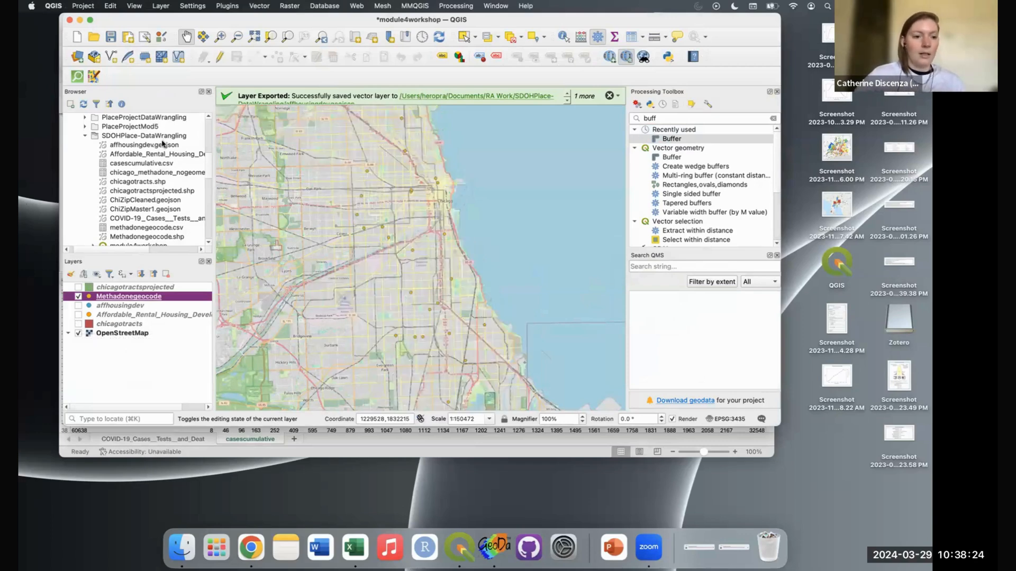
{"action": "left_click", "coordinate": [161, 201]}
{"action": "left_click_drag", "start_coordinate": [169, 202], "coordinate": [155, 365]}
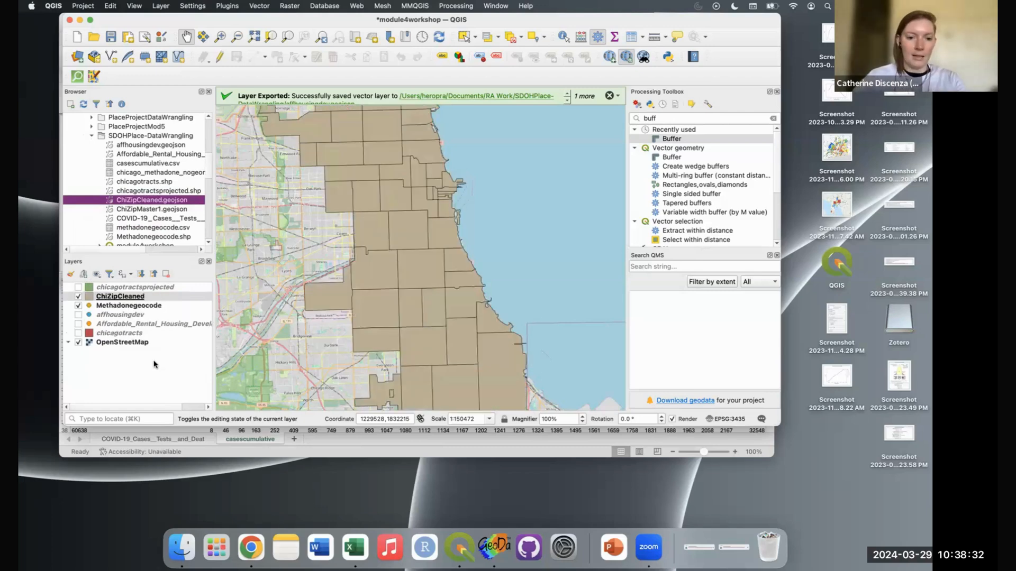
Step: Show affhousingdev above all other layers, hide Methadonegeocode, and clear the toolbox search
{"action": "left_click_drag", "start_coordinate": [123, 305], "coordinate": [126, 292]}
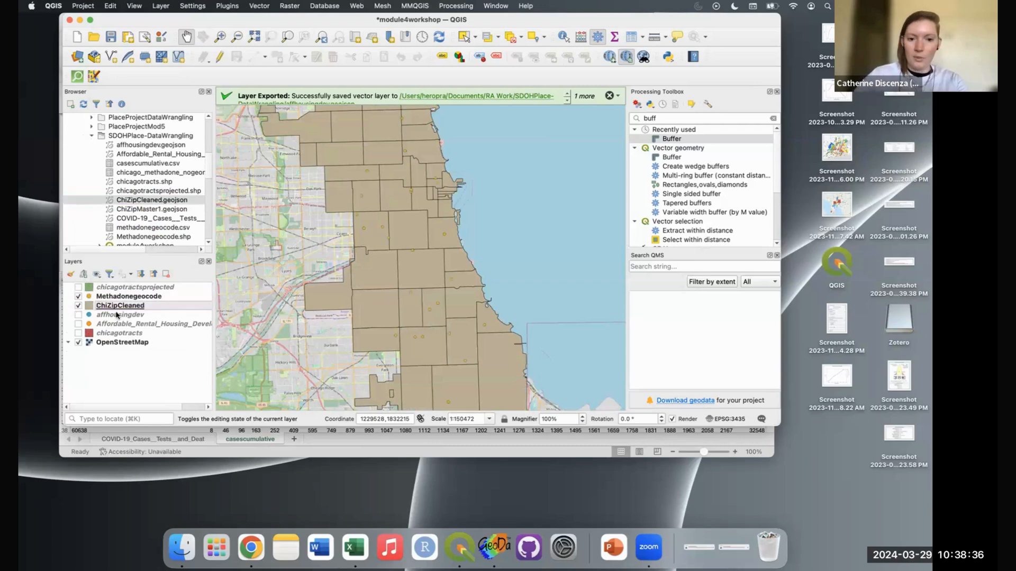
{"action": "left_click", "coordinate": [89, 296]}
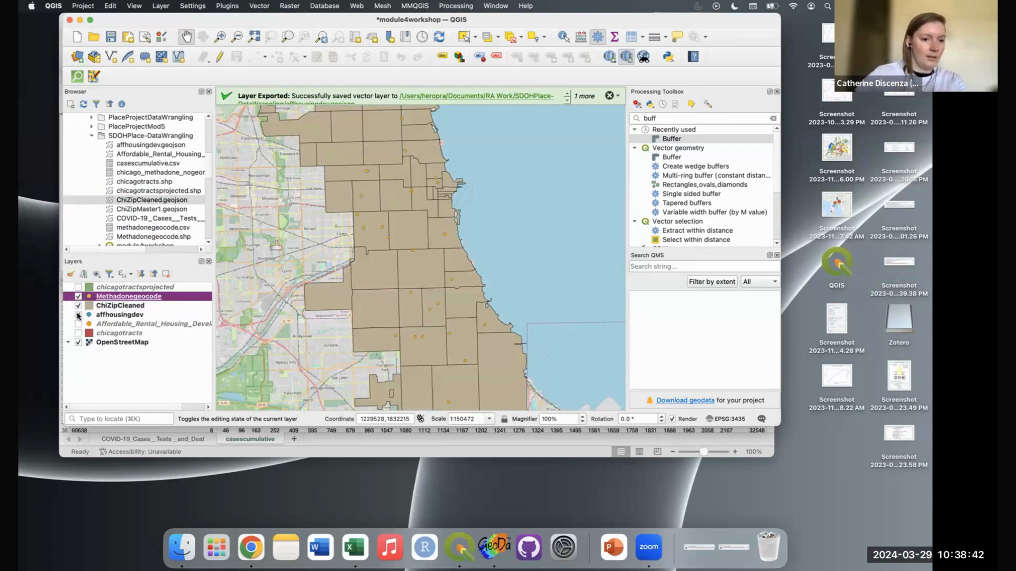
{"action": "left_click", "coordinate": [78, 315]}
{"action": "left_click_drag", "start_coordinate": [127, 316], "coordinate": [130, 297]}
{"action": "left_click", "coordinate": [79, 306]}
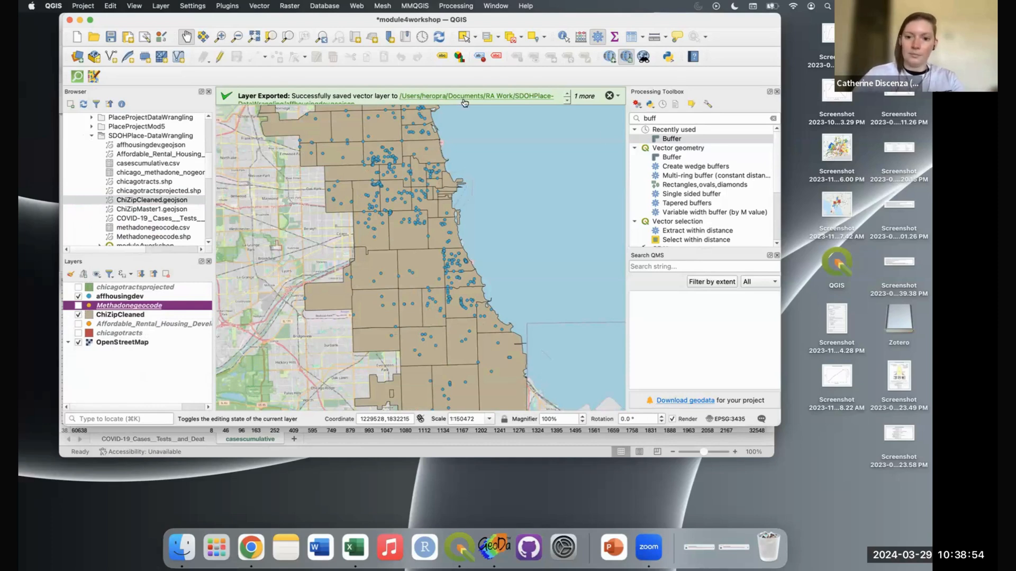
{"action": "left_click", "coordinate": [773, 118]}
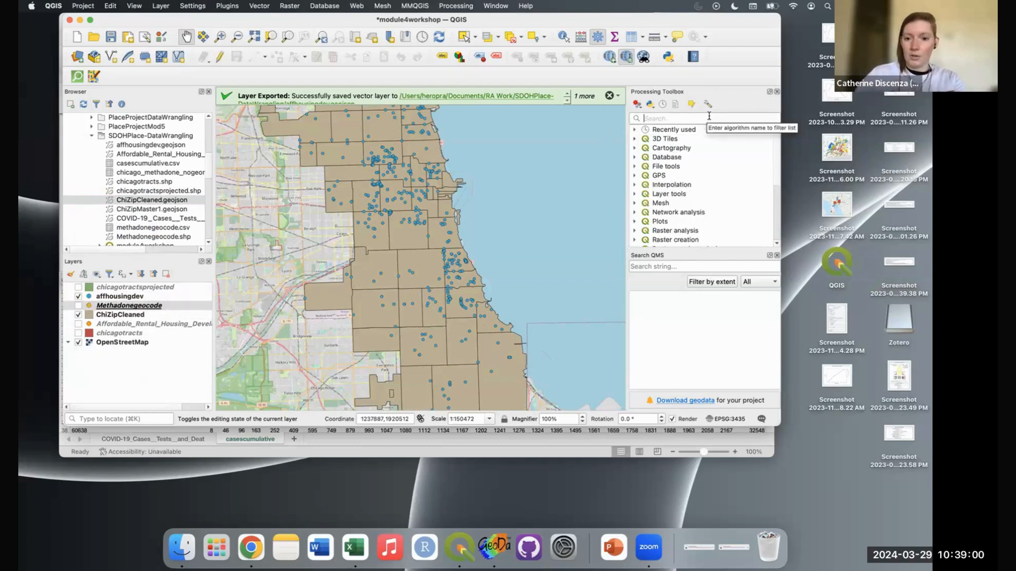
Step: Open Join Attributes by Location (Summary), joining affhousingdev points onto the ChiZipCleaned polygons
{"action": "type", "text": "joi"}
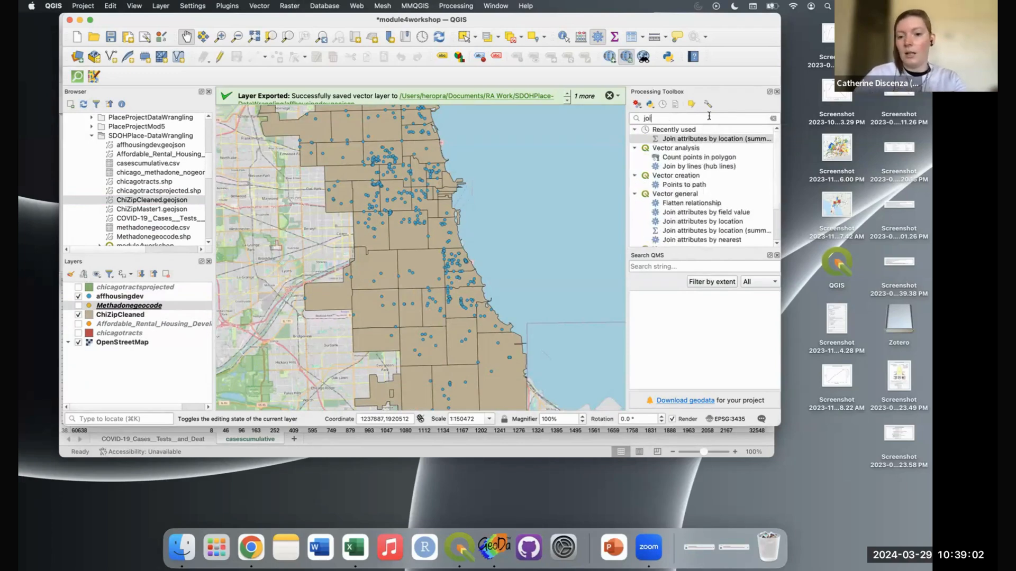
{"action": "double_click", "coordinate": [728, 139]}
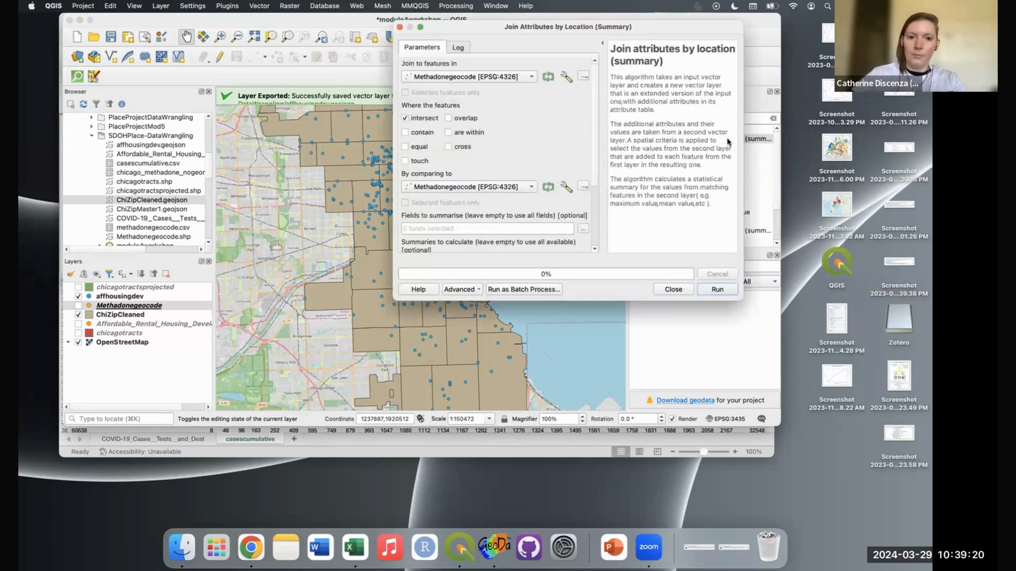
{"action": "left_click", "coordinate": [518, 80]}
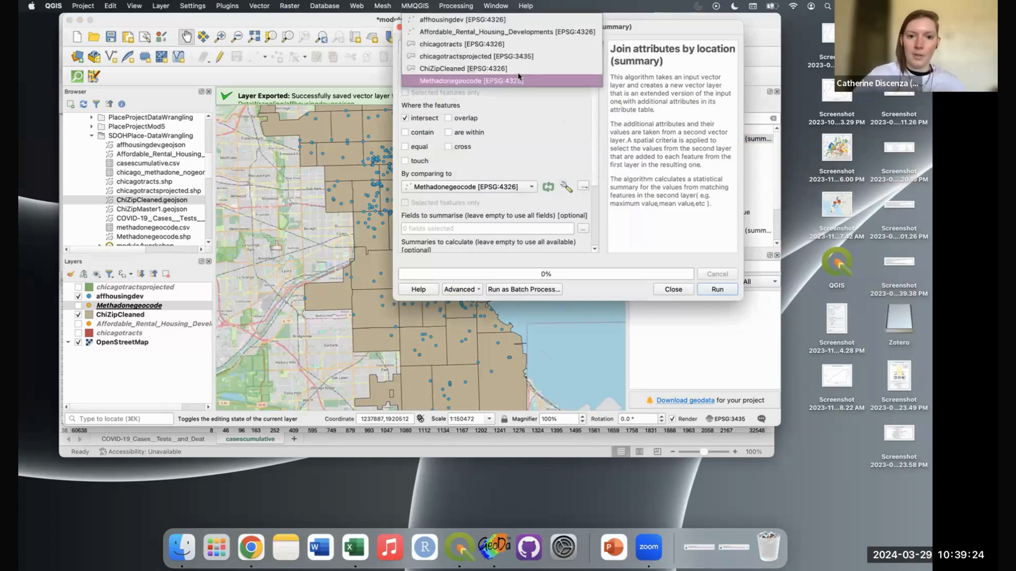
{"action": "left_click", "coordinate": [518, 69]}
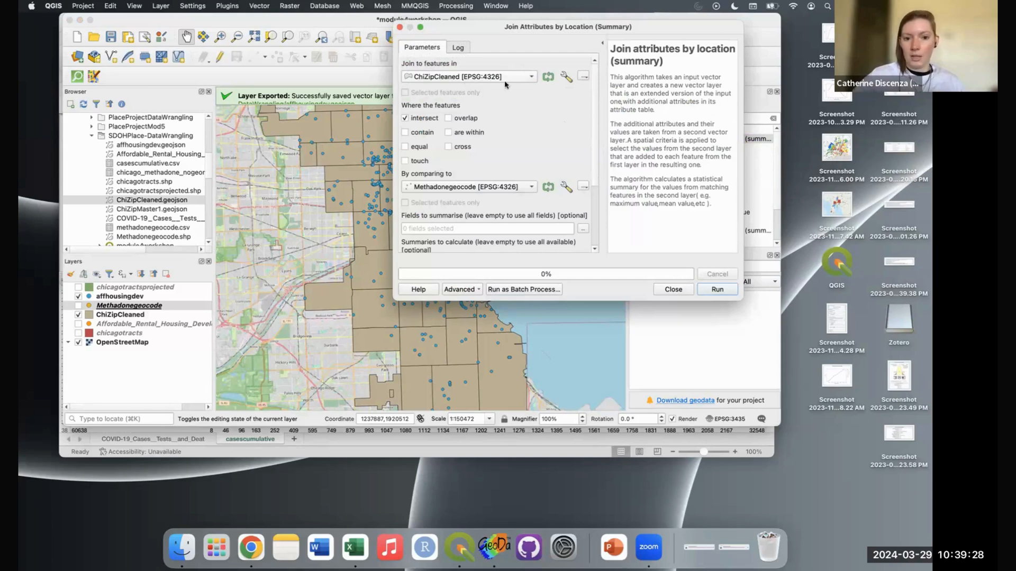
{"action": "left_click", "coordinate": [514, 187]}
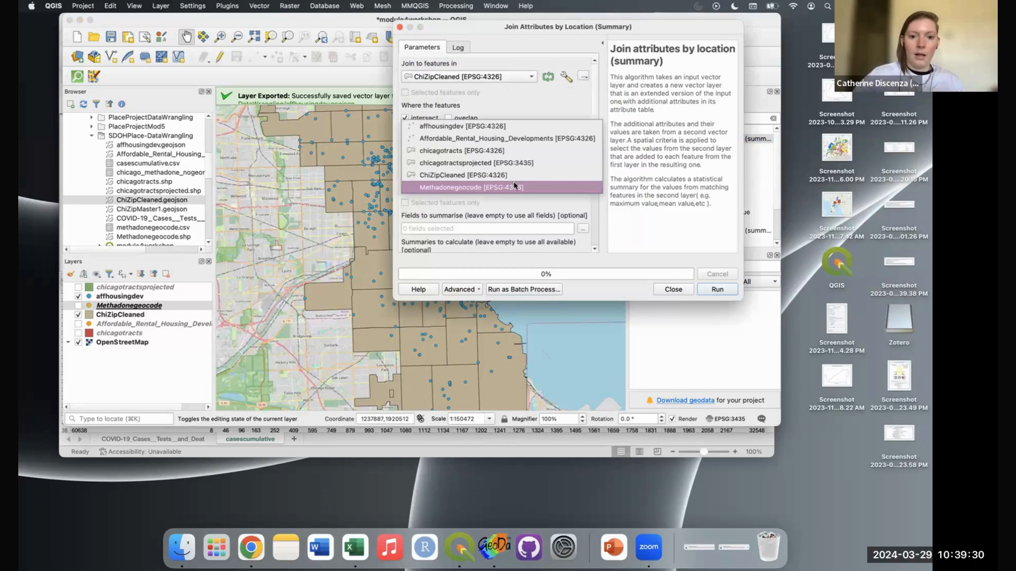
{"action": "left_click", "coordinate": [531, 127]}
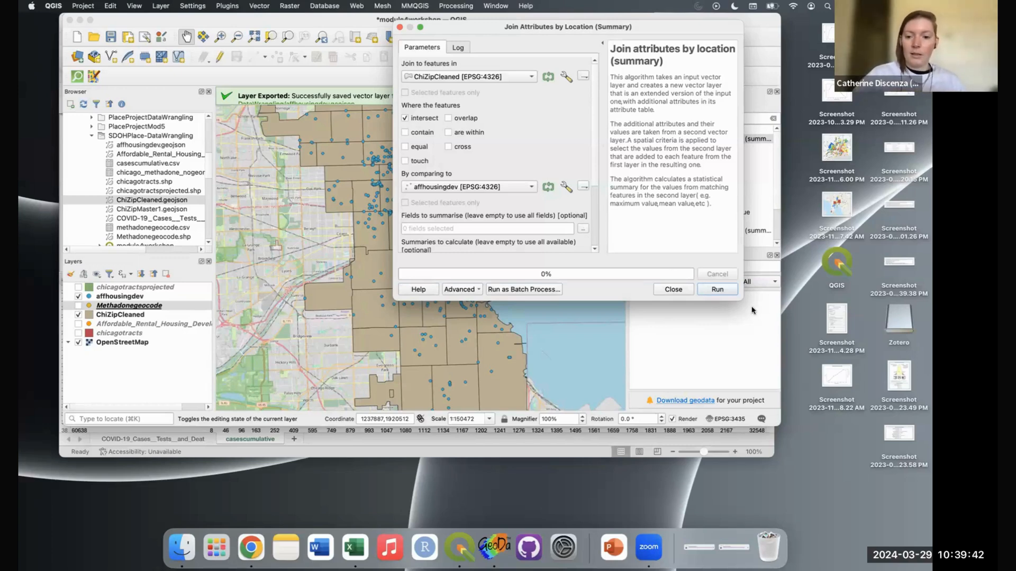
Step: Summarise the Community Area Name field, calculating only the count statistic
{"action": "left_click_drag", "start_coordinate": [741, 298], "coordinate": [774, 337]}
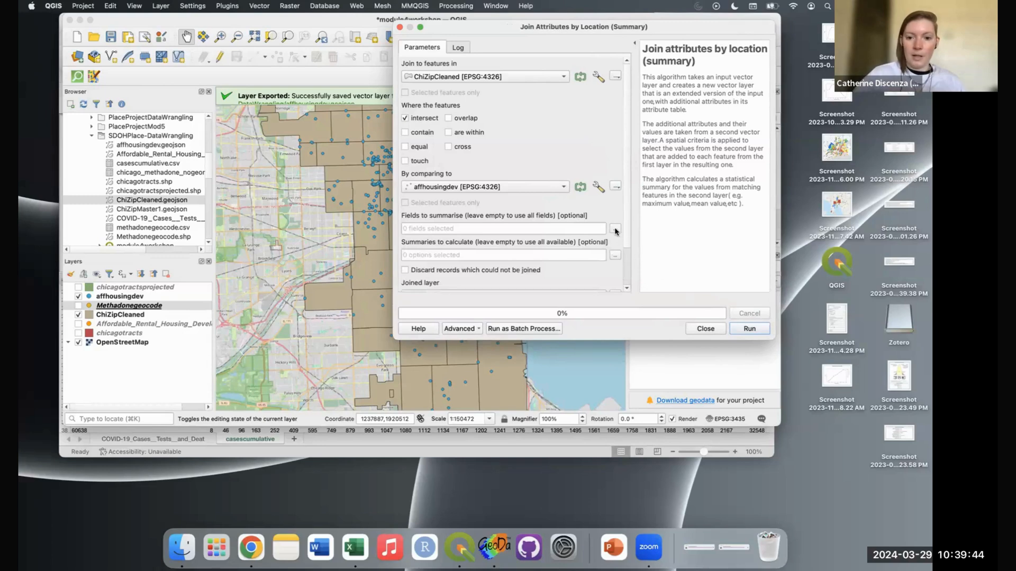
{"action": "left_click", "coordinate": [616, 233]}
{"action": "left_click", "coordinate": [410, 78]}
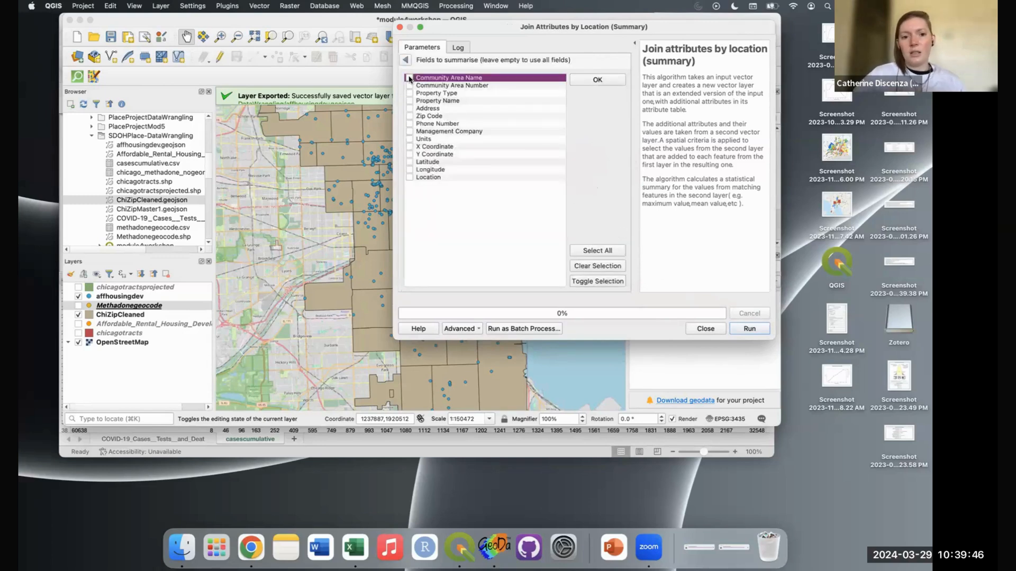
{"action": "left_click", "coordinate": [609, 81]}
{"action": "scroll", "coordinate": [545, 180], "scroll_direction": "down", "scroll_amount": 3}
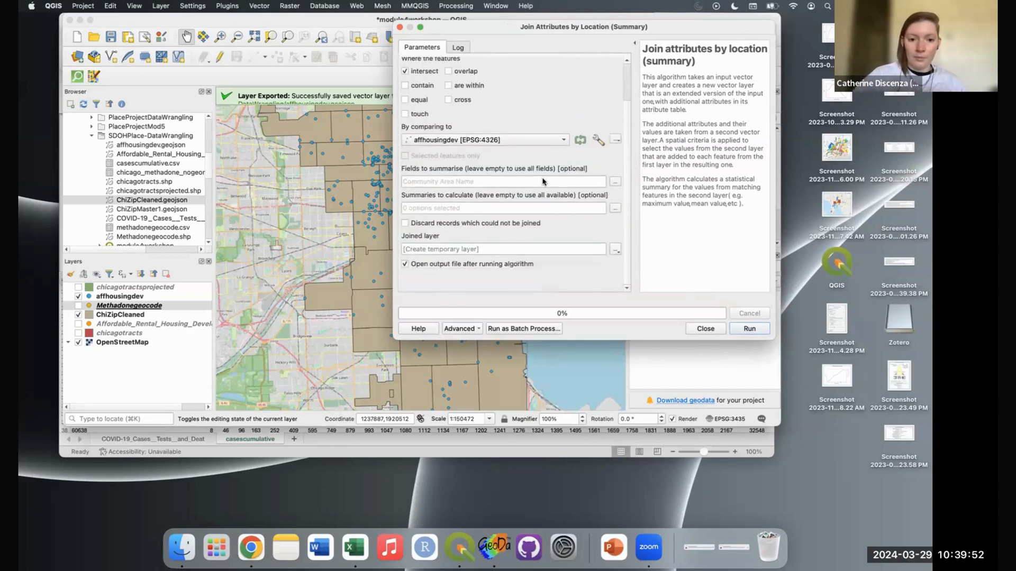
{"action": "left_click", "coordinate": [615, 208]}
{"action": "left_click", "coordinate": [410, 78]}
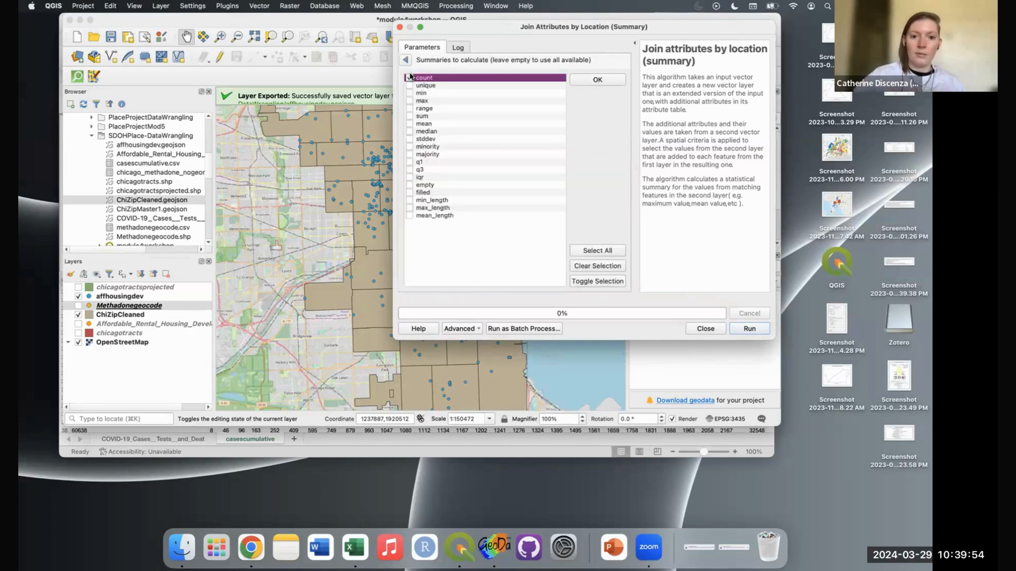
{"action": "left_click", "coordinate": [589, 82]}
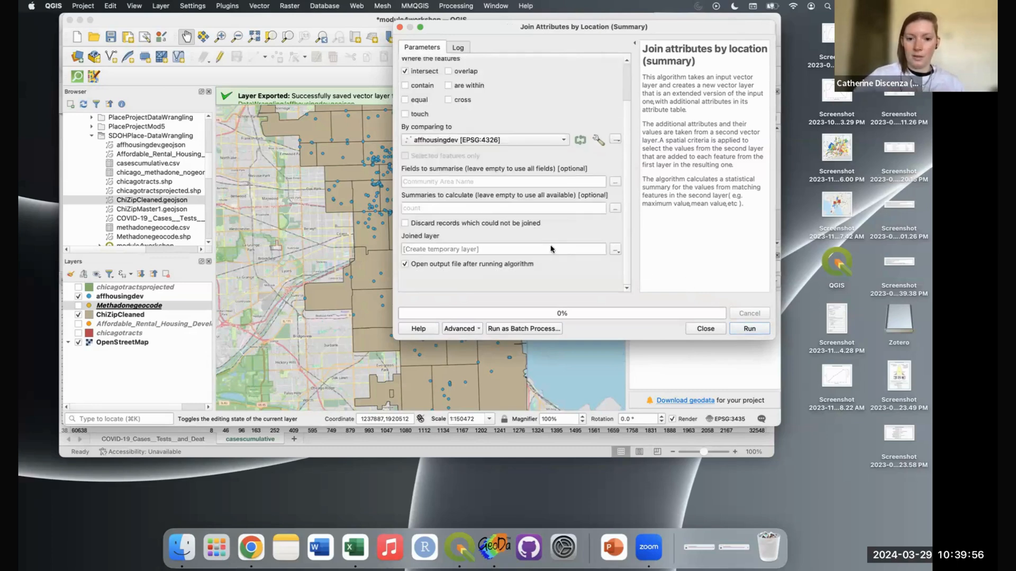
{"action": "scroll", "coordinate": [575, 176], "scroll_direction": "up", "scroll_amount": 2}
{"action": "scroll", "coordinate": [575, 175], "scroll_direction": "up", "scroll_amount": 2}
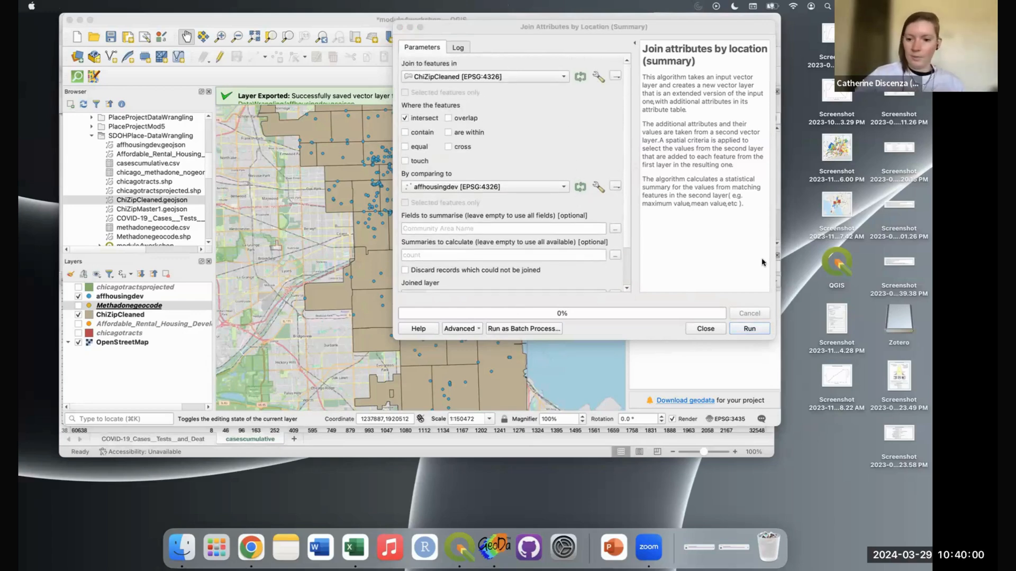
Step: Run the location join once, then return to its settings window
{"action": "left_click", "coordinate": [759, 329]}
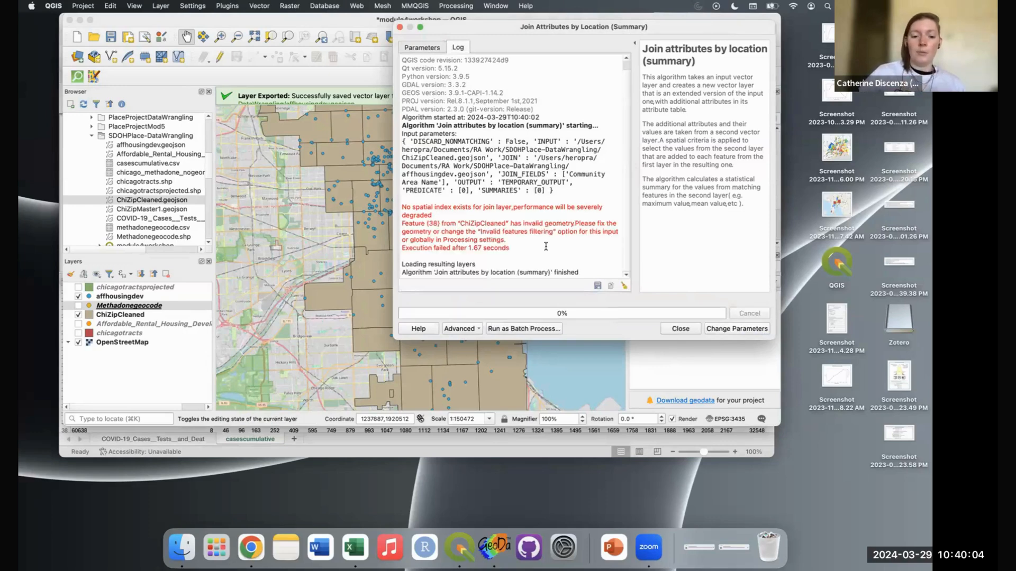
{"action": "key", "text": "super+Tab"}
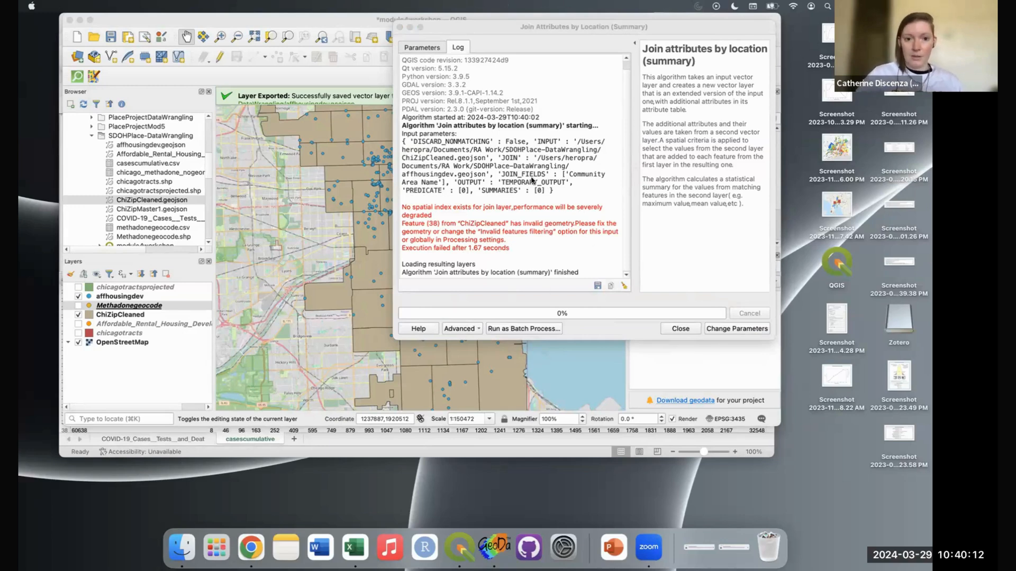
{"action": "left_click", "coordinate": [432, 49]}
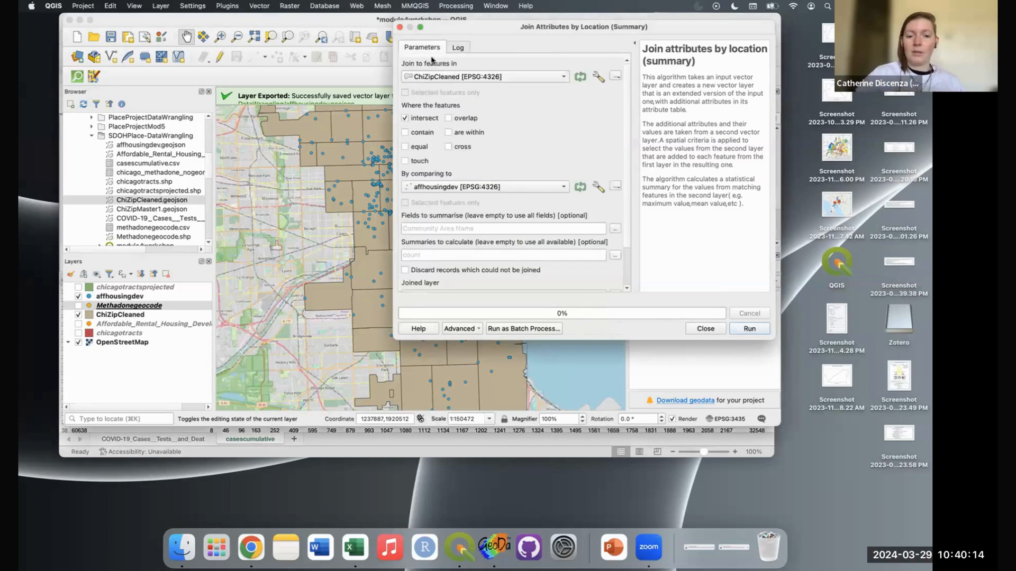
Step: Set ChiZipCleaned's invalid feature filtering to Skip (Ignore) Features with Invalid Geometries and rerun
{"action": "left_click", "coordinate": [616, 77]}
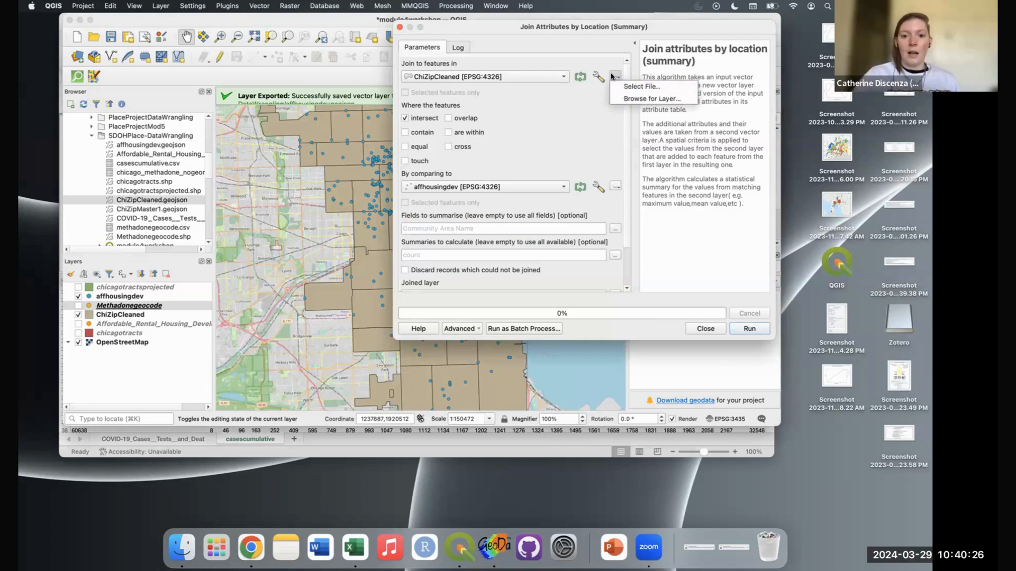
{"action": "left_click", "coordinate": [613, 77]}
{"action": "left_click", "coordinate": [598, 77]}
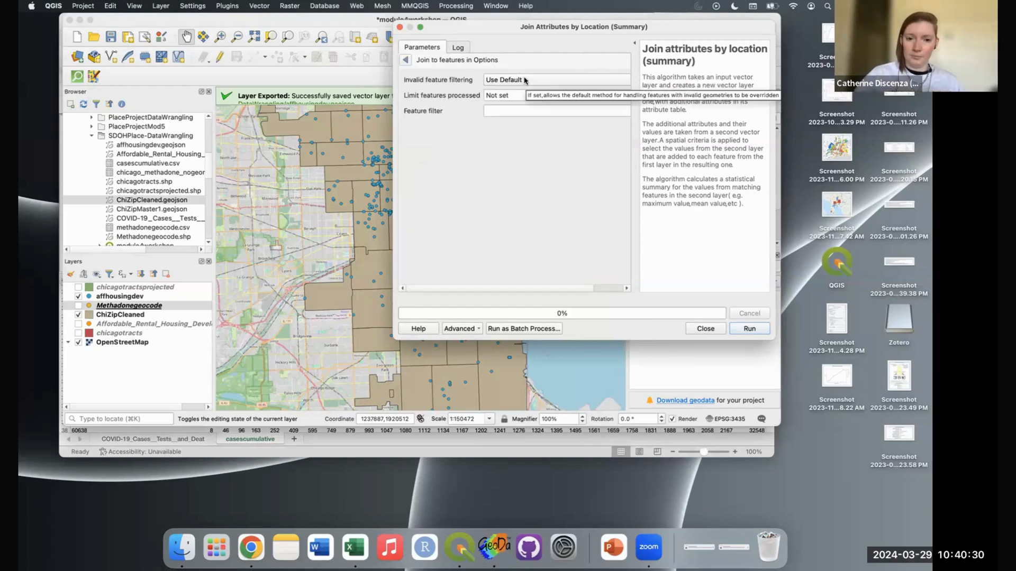
{"action": "left_click", "coordinate": [406, 59]}
{"action": "left_click", "coordinate": [598, 78]}
{"action": "left_click", "coordinate": [539, 80]}
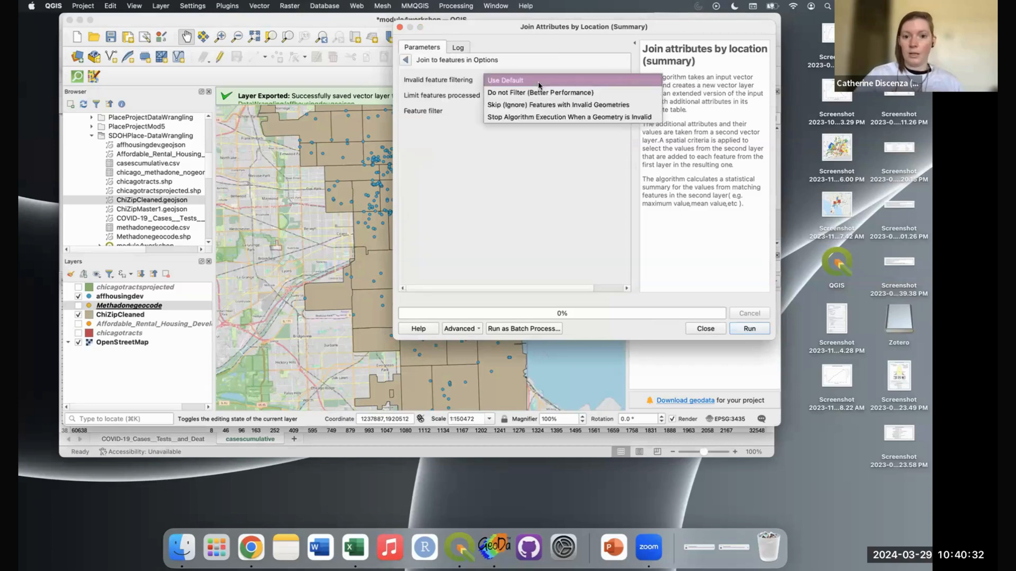
{"action": "left_click", "coordinate": [562, 106]}
{"action": "left_click", "coordinate": [405, 60]}
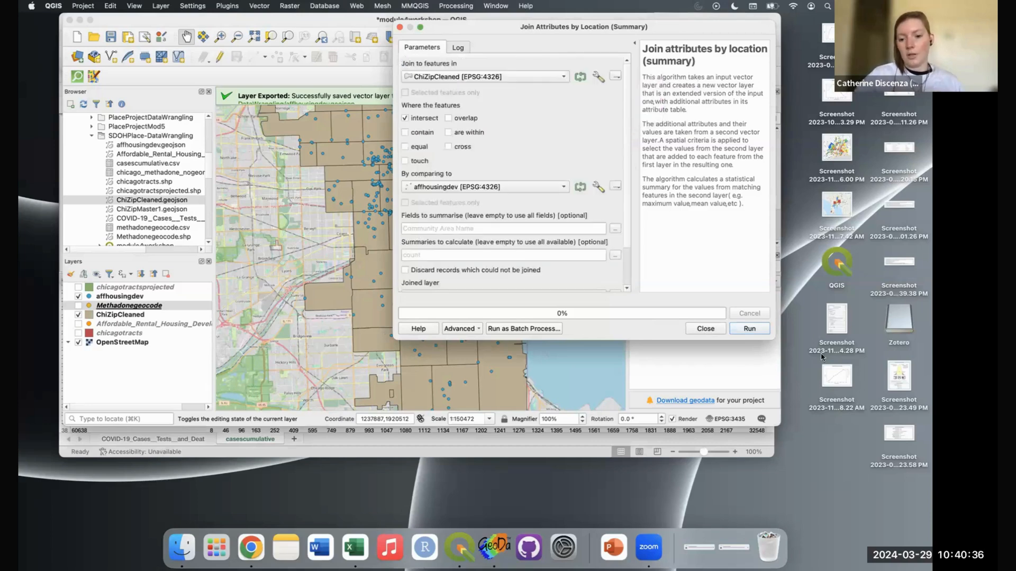
{"action": "left_click", "coordinate": [749, 329]}
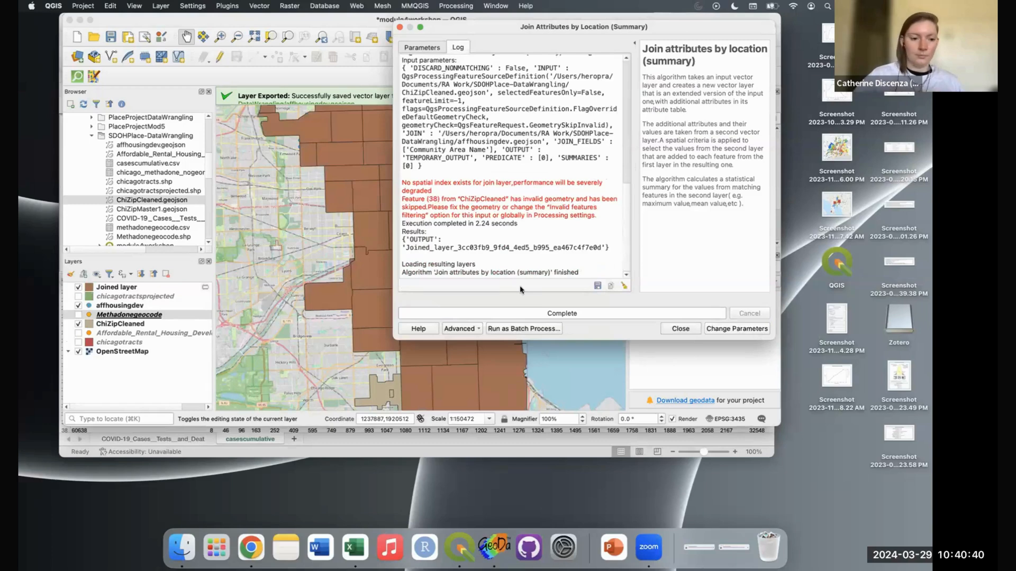
Step: Set the Joined layer's symbology to Graduated on Community Area Name_count
{"action": "left_click", "coordinate": [401, 29]}
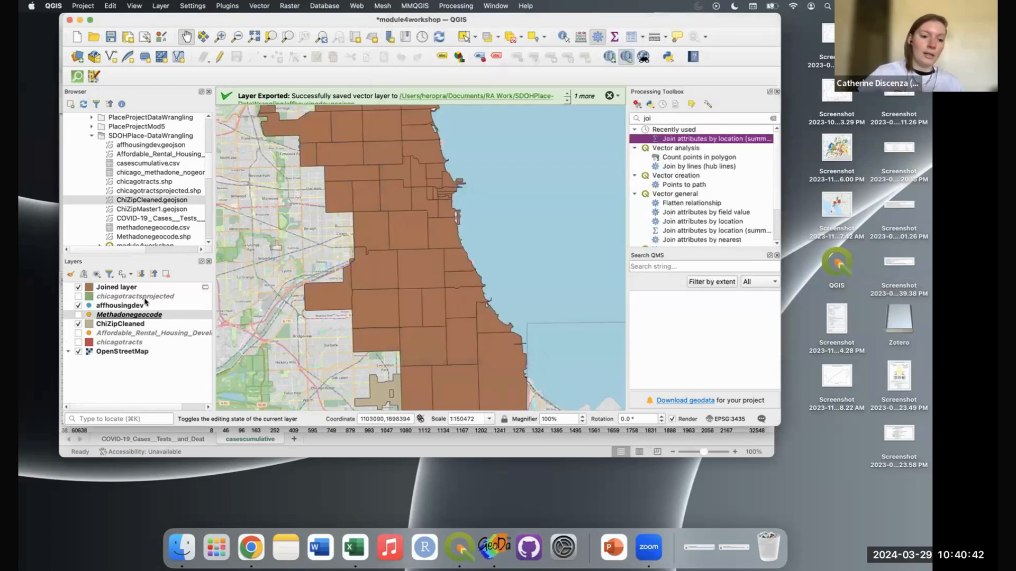
{"action": "left_click", "coordinate": [140, 288]}
{"action": "mouse_move", "coordinate": [205, 289]}
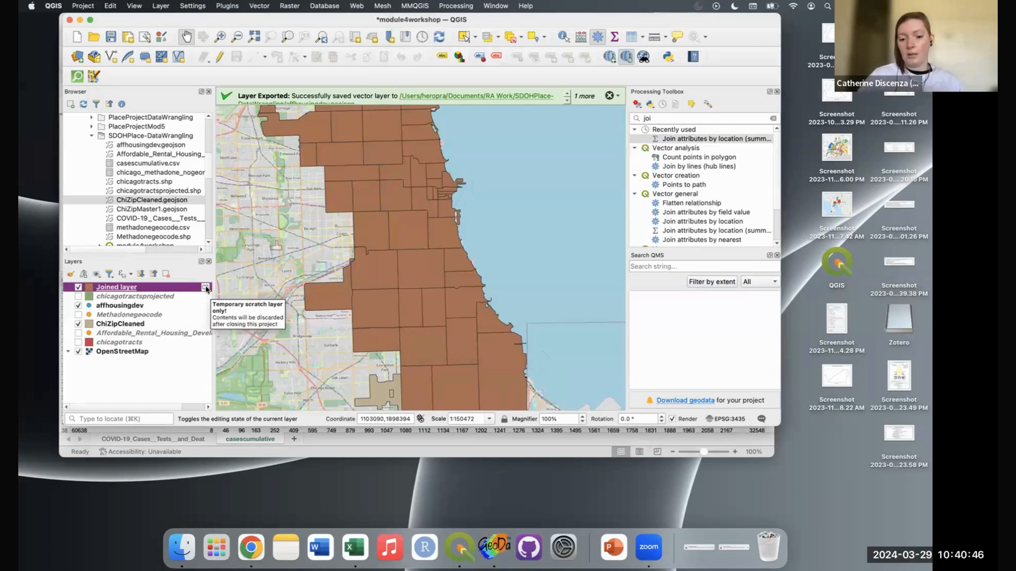
{"action": "right_click", "coordinate": [173, 289]}
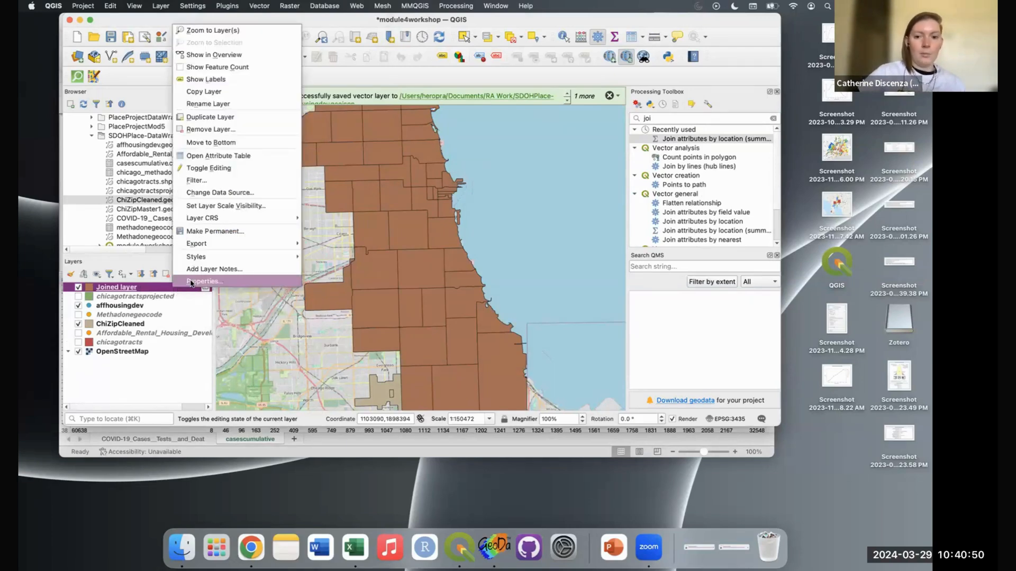
{"action": "left_click", "coordinate": [191, 283]}
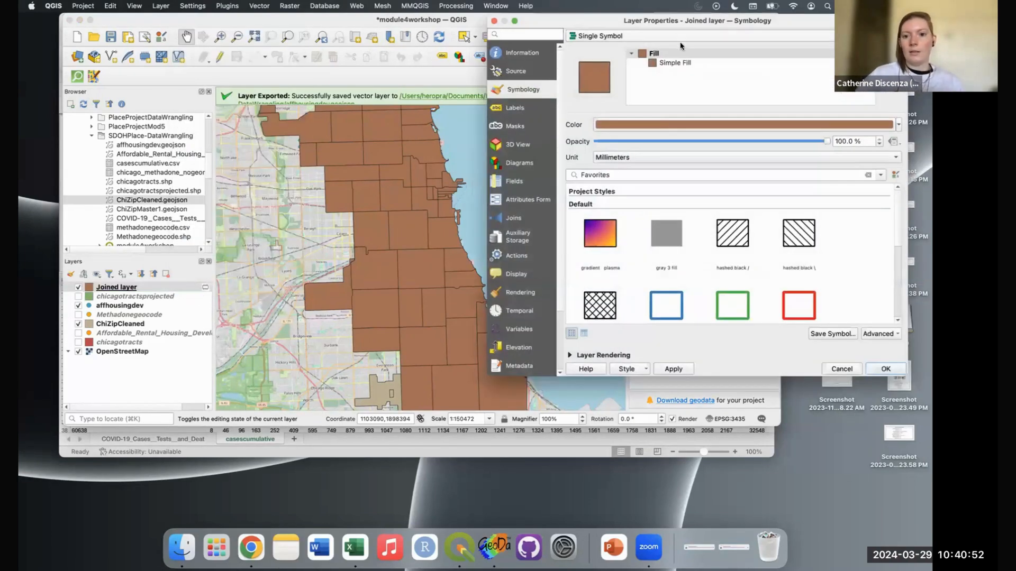
{"action": "left_click", "coordinate": [677, 36]}
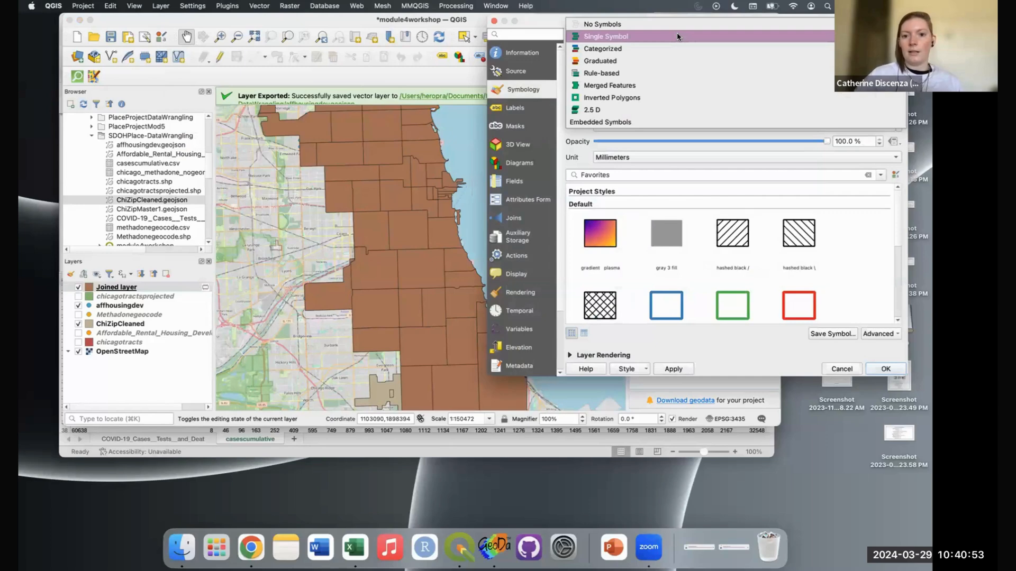
{"action": "left_click", "coordinate": [679, 61]}
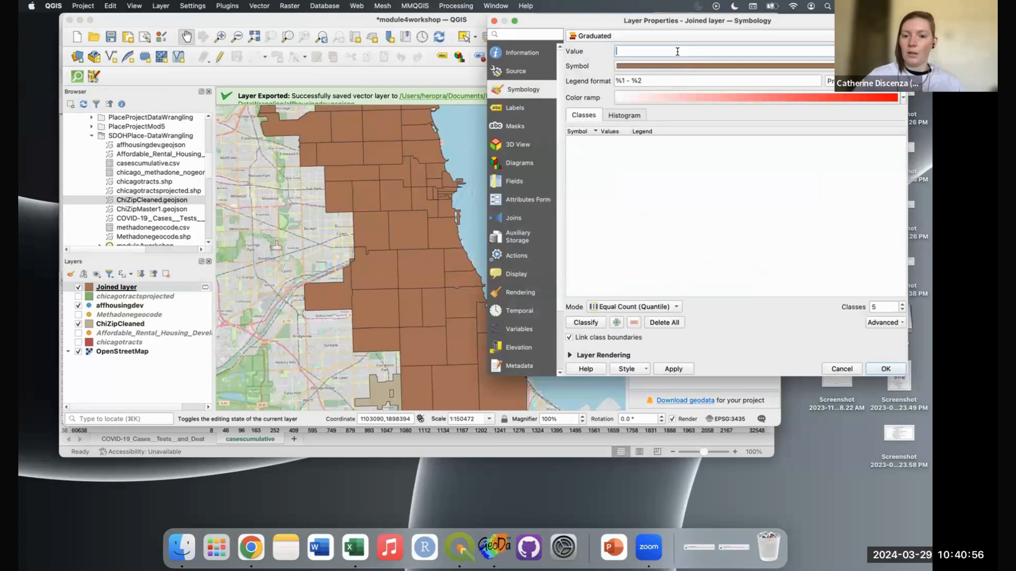
{"action": "left_click_drag", "start_coordinate": [659, 24], "coordinate": [488, 24]}
{"action": "left_click_drag", "start_coordinate": [407, 21], "coordinate": [326, 32]}
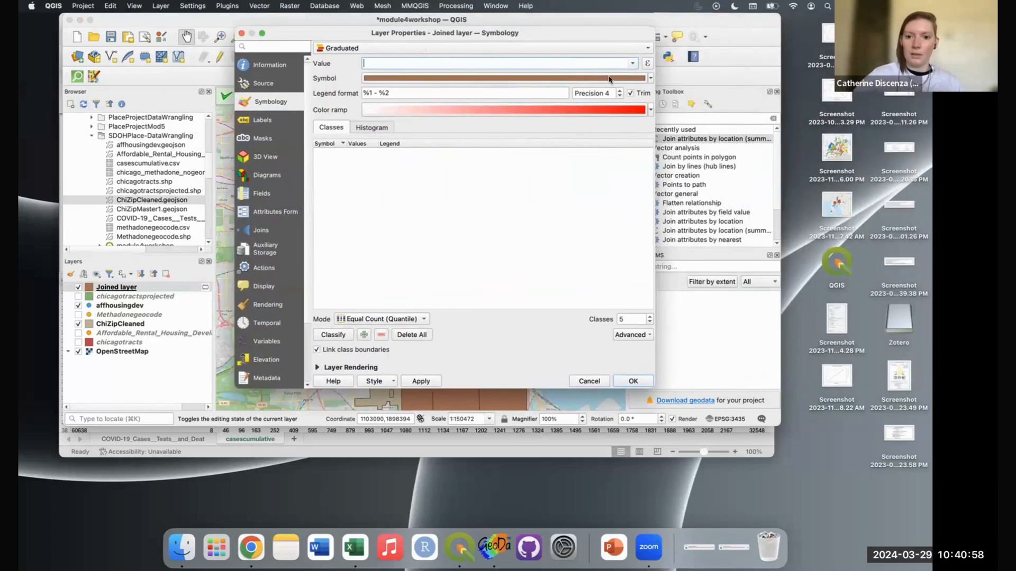
{"action": "left_click", "coordinate": [632, 63]}
{"action": "scroll", "coordinate": [470, 101], "scroll_direction": "down", "scroll_amount": 5}
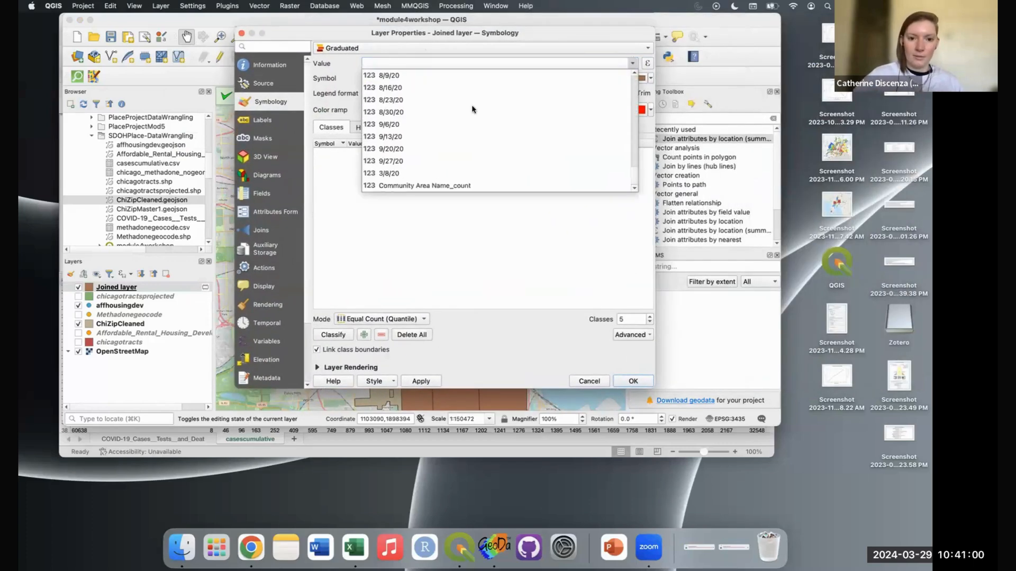
{"action": "left_click", "coordinate": [461, 187]}
{"action": "left_click", "coordinate": [642, 379]}
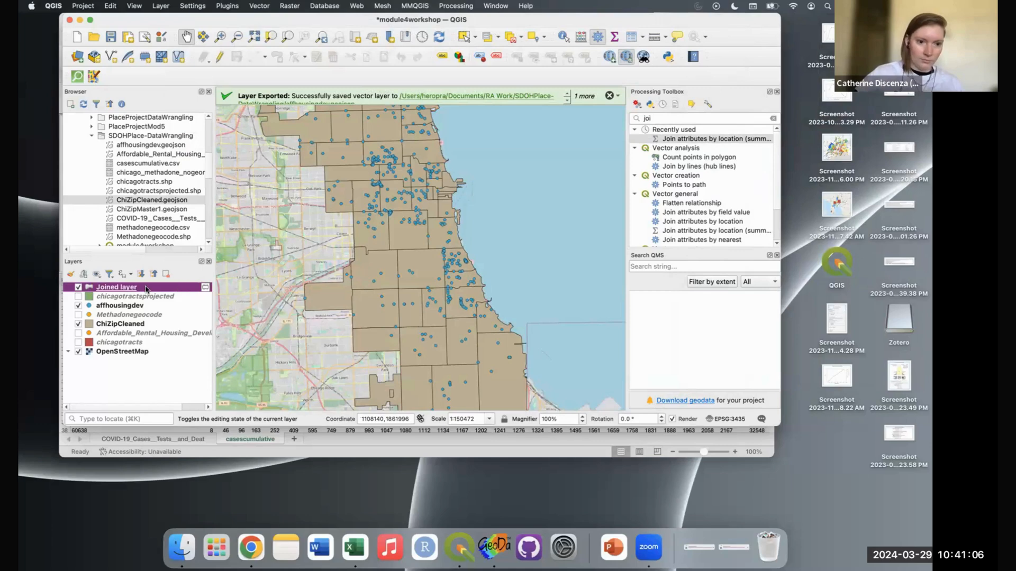
Step: Classify the counts into five quantile red classes, 1–2 to 15–42, and apply the style
{"action": "right_click", "coordinate": [120, 287]}
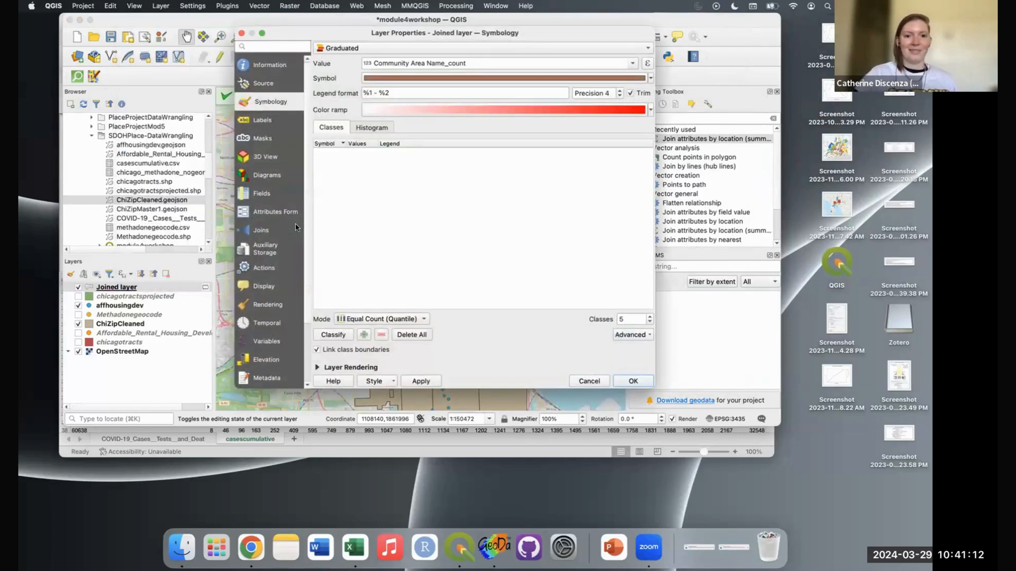
{"action": "left_click", "coordinate": [416, 321]}
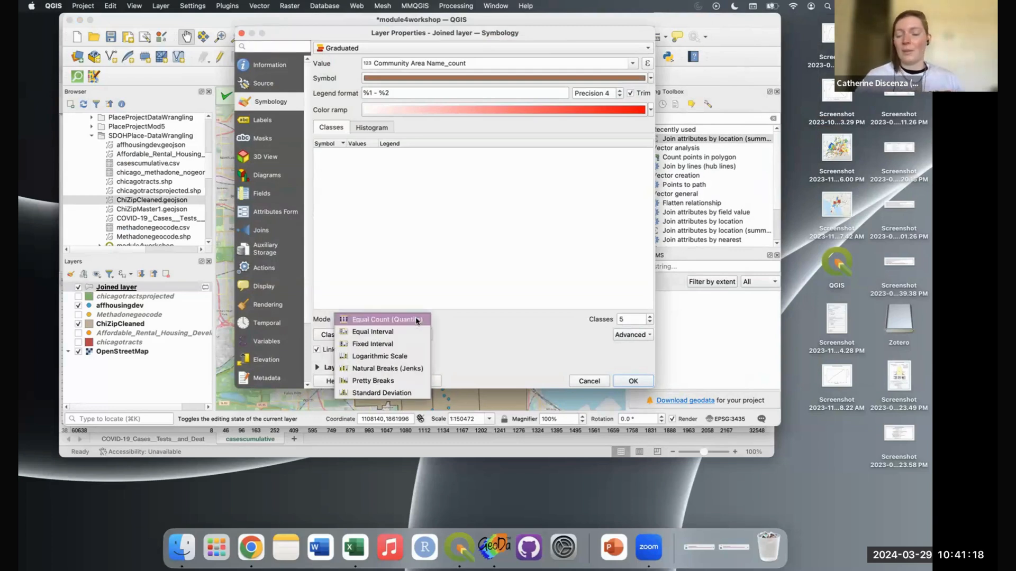
{"action": "left_click", "coordinate": [415, 320]}
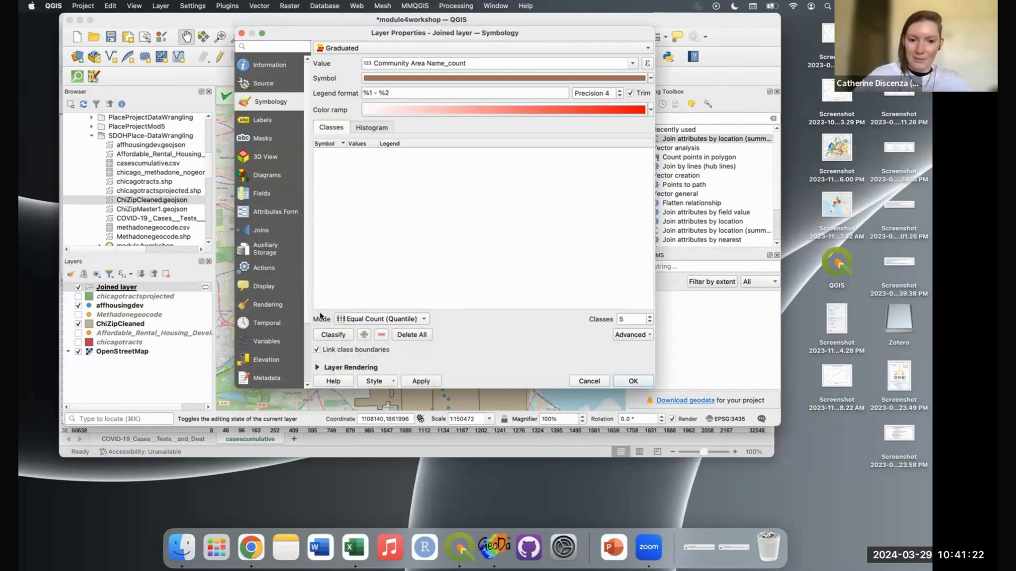
{"action": "left_click", "coordinate": [376, 127]}
{"action": "left_click", "coordinate": [386, 148]}
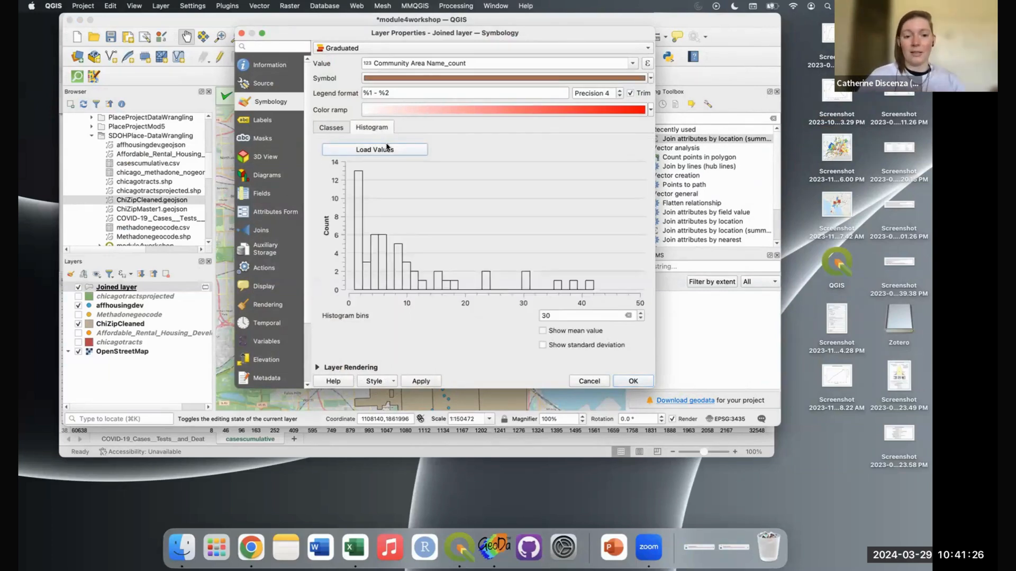
{"action": "left_click", "coordinate": [332, 128]}
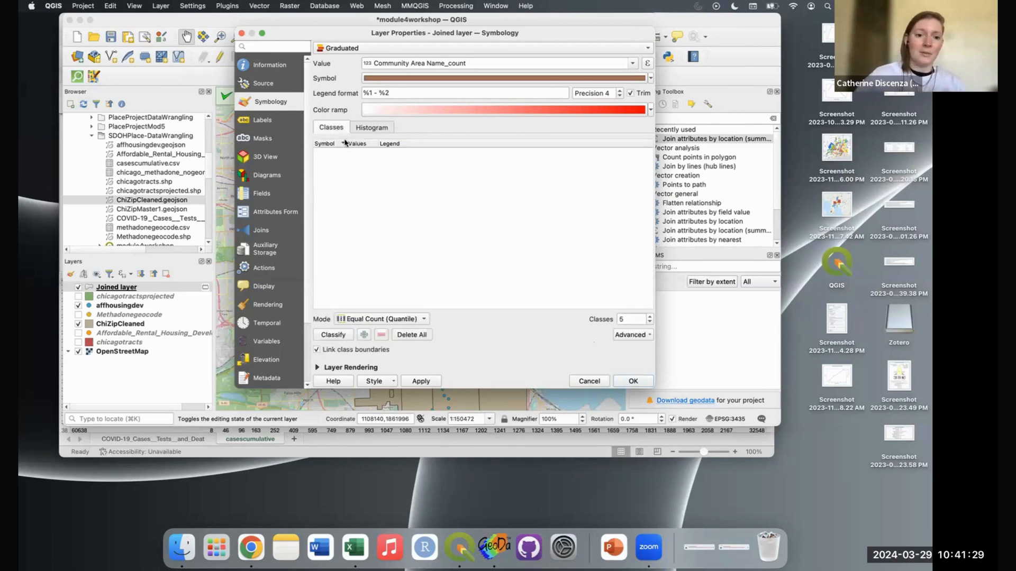
{"action": "left_click", "coordinate": [339, 336]}
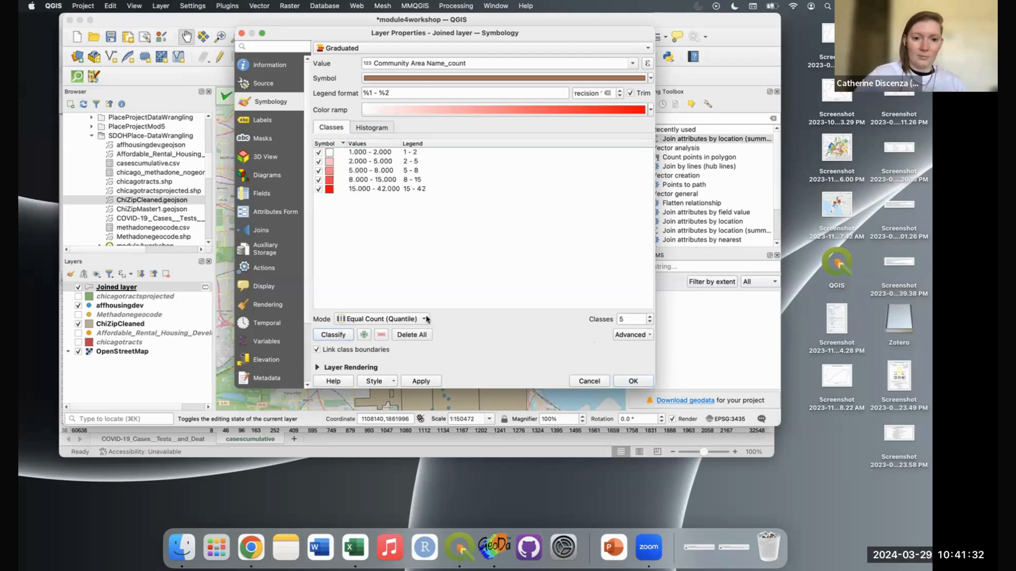
{"action": "left_click", "coordinate": [632, 382]}
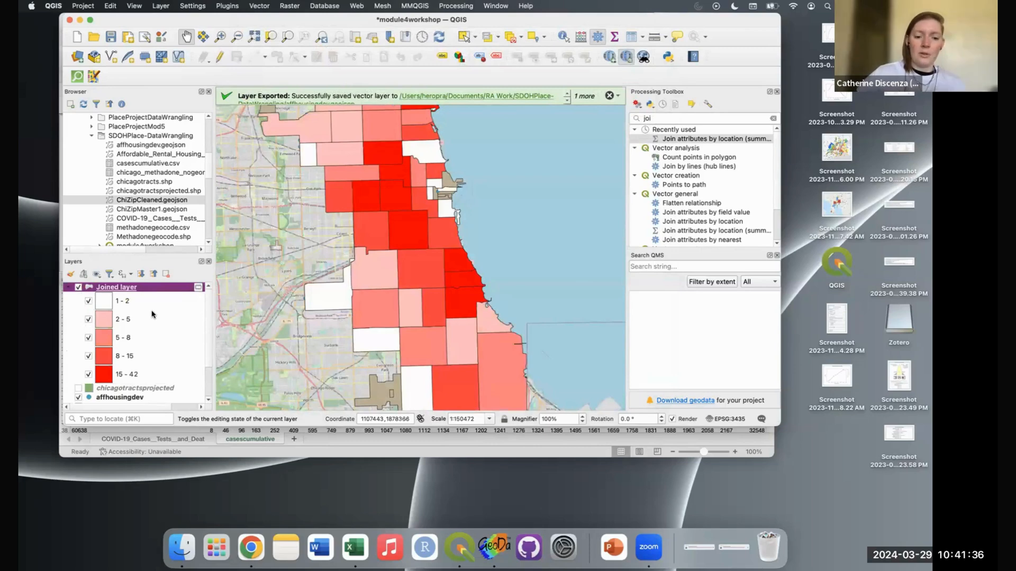